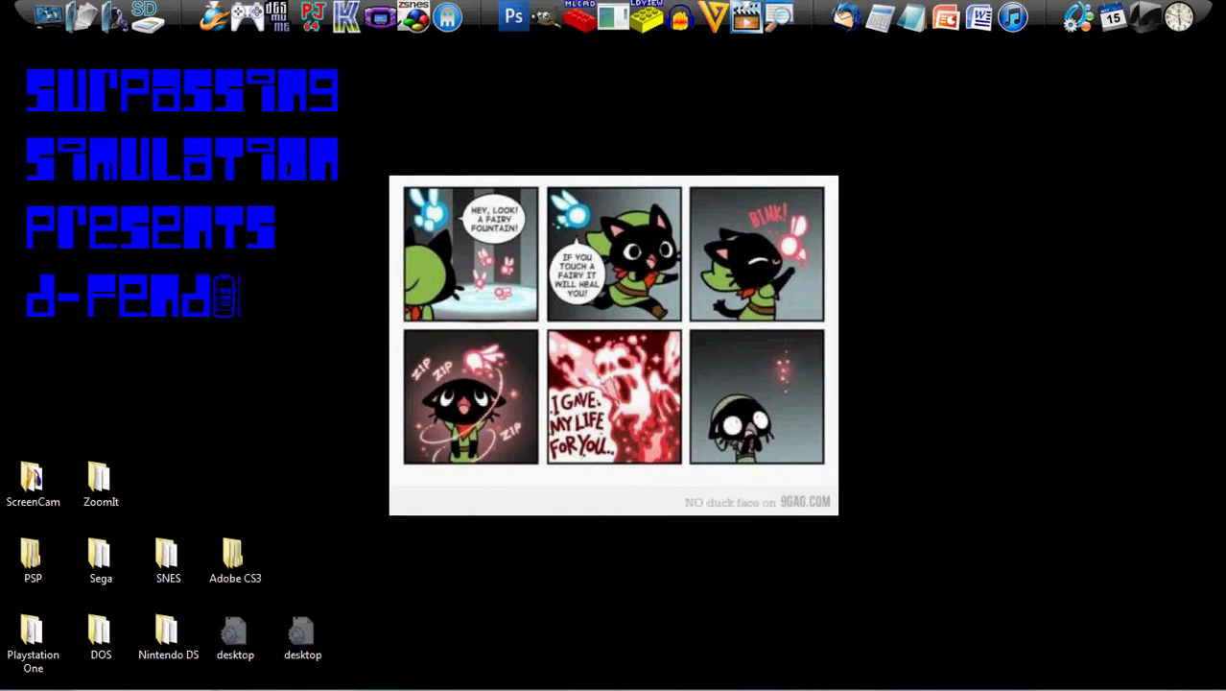
Complete the on-screen title with "'s" and "Features" on a new line, and clear the drawing overlay
type("'s")
key("Return")
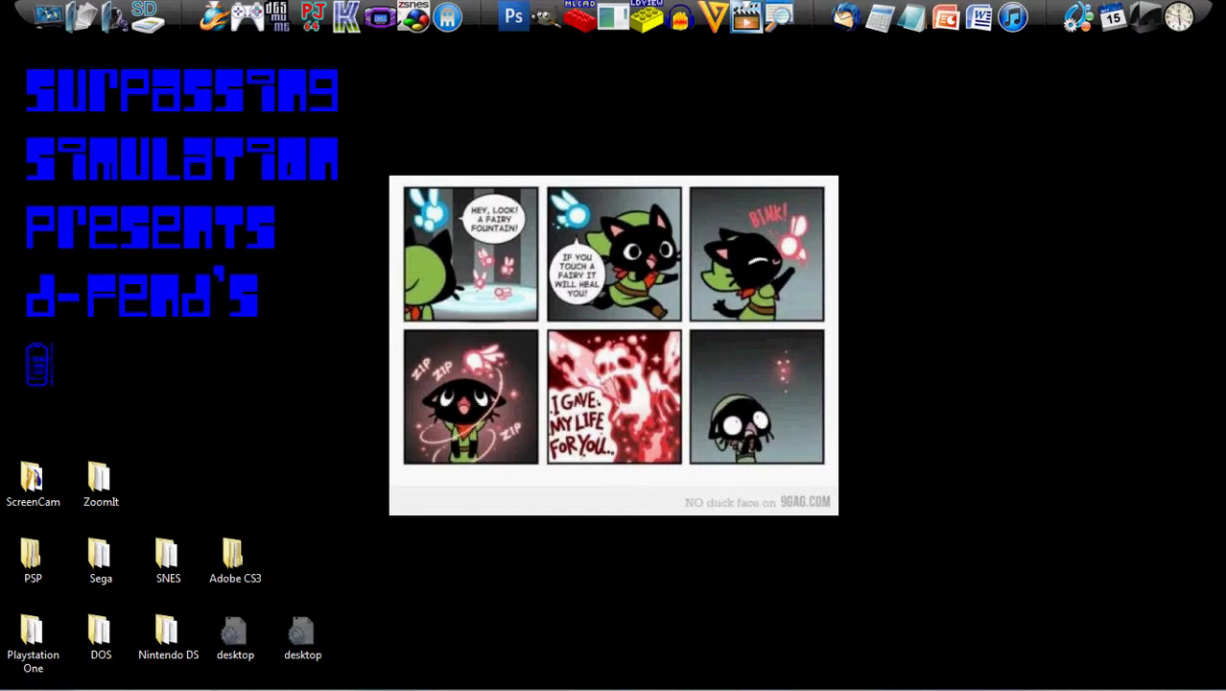
type("Features")
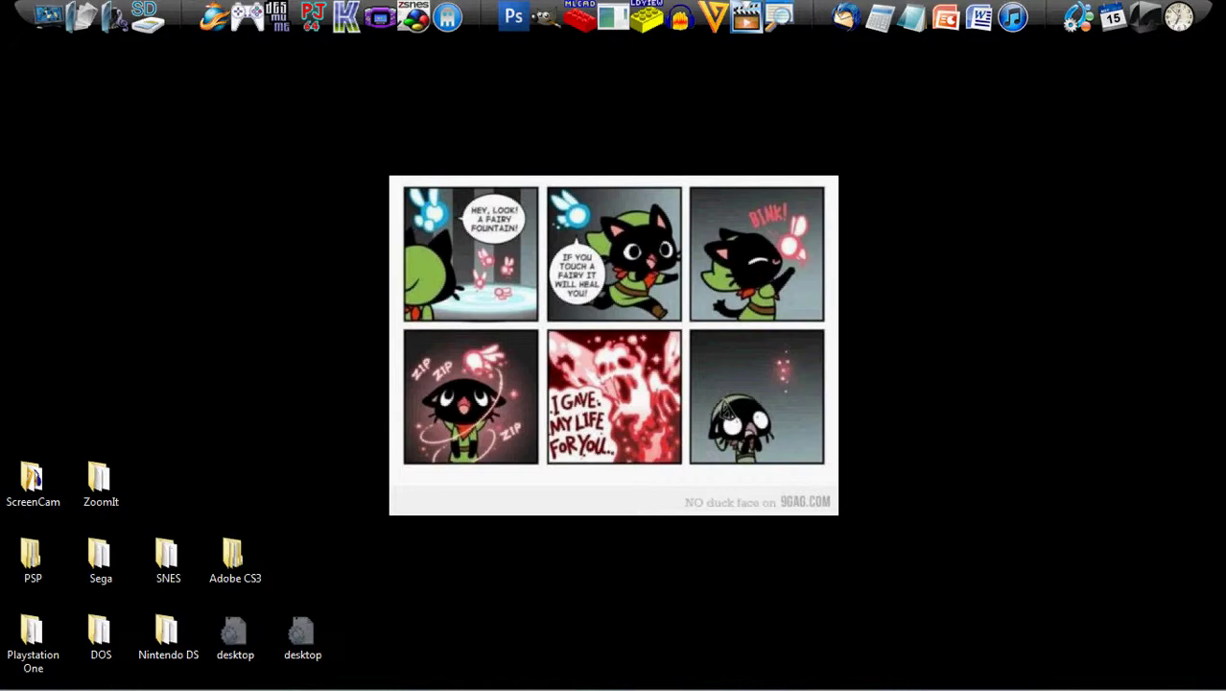
left_click_drag(1051, 623, 994, 414)
key("Escape")
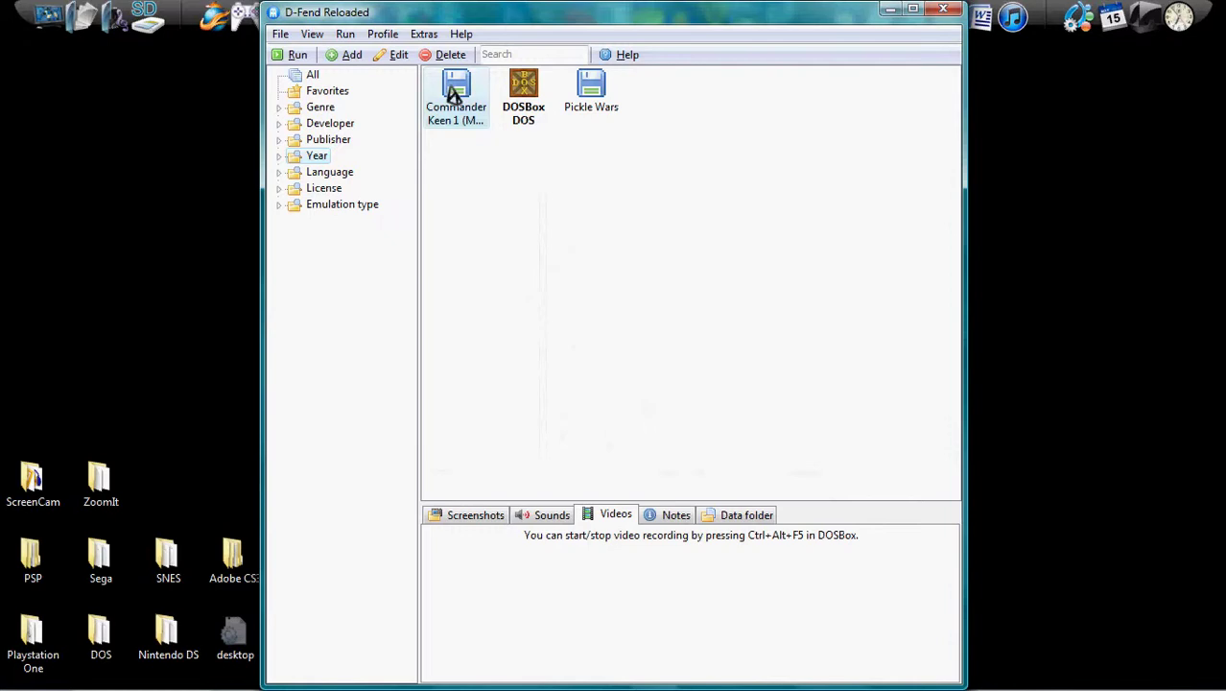
Examine the available game icons in the icon manager, including keenspritefinal.gif, and close it without changes
left_click(428, 36)
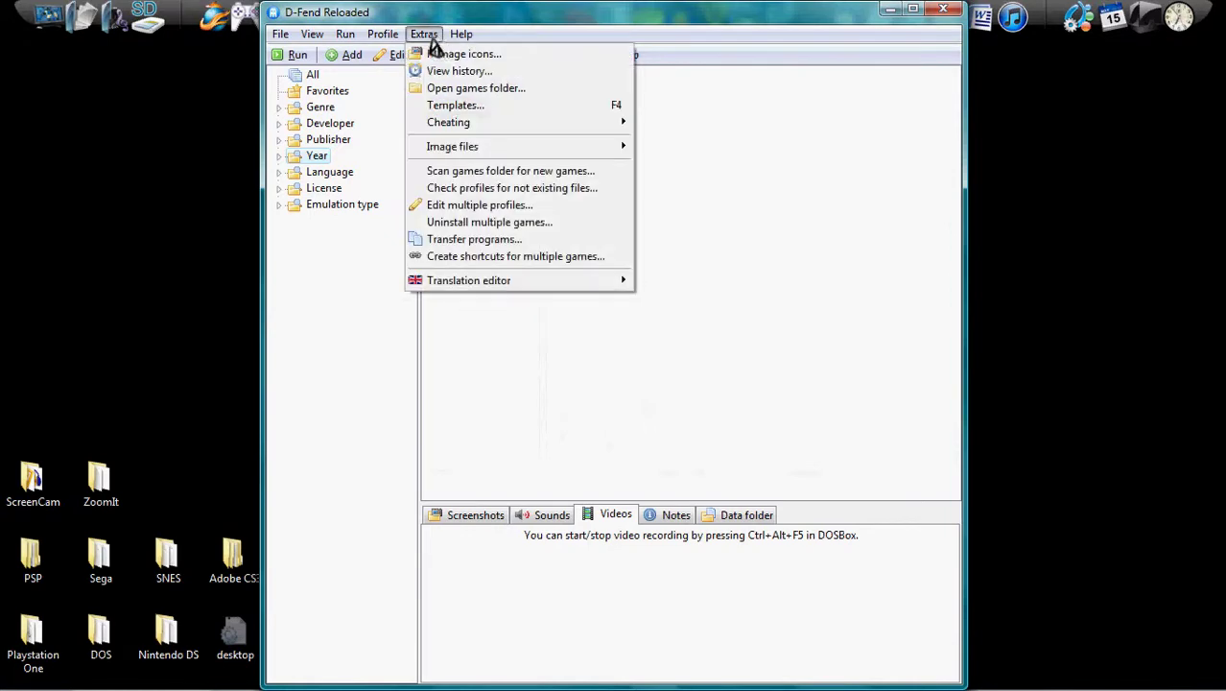
left_click(451, 55)
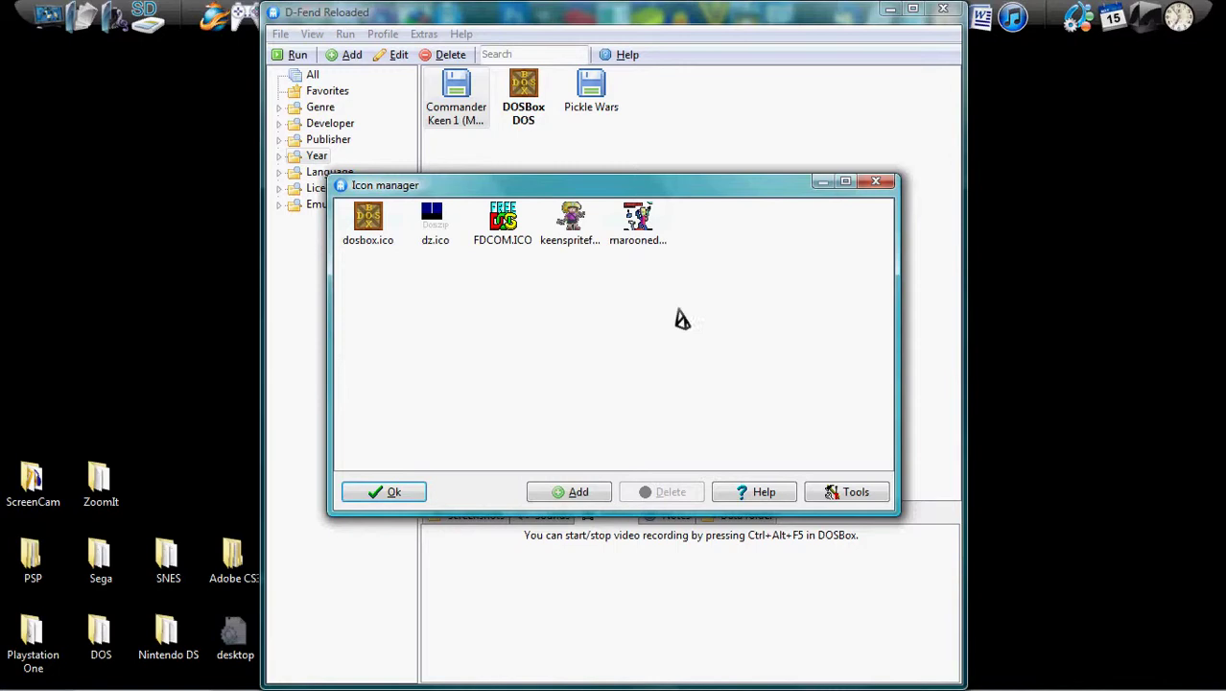
left_click(658, 245)
left_click(574, 238)
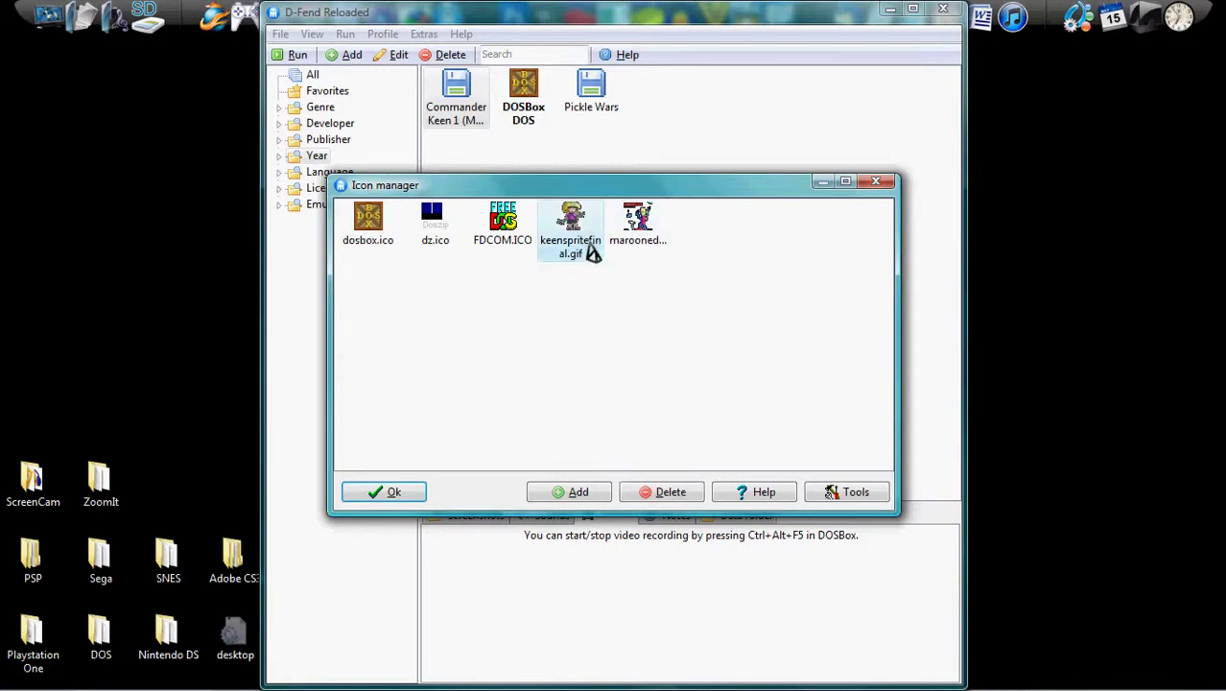
left_click(877, 182)
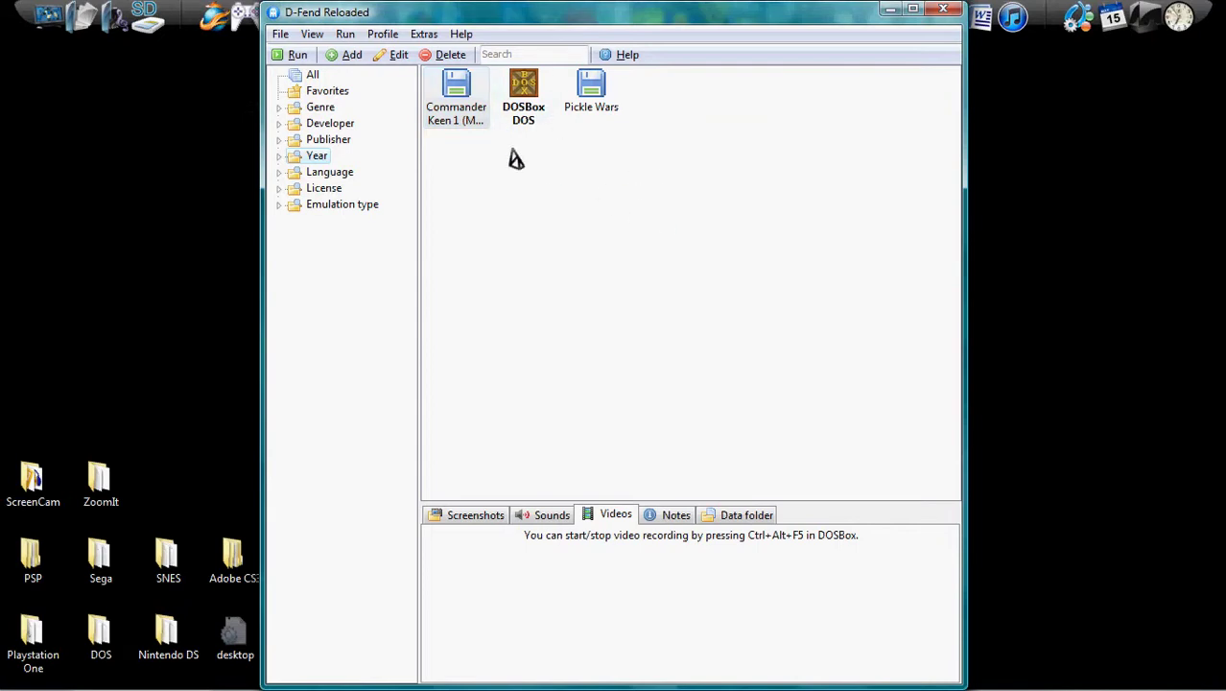
Switch to Firefox and search the Pixel Joint website for "Commander Keen 1"
mouse_move(599, 102)
left_click(898, 12)
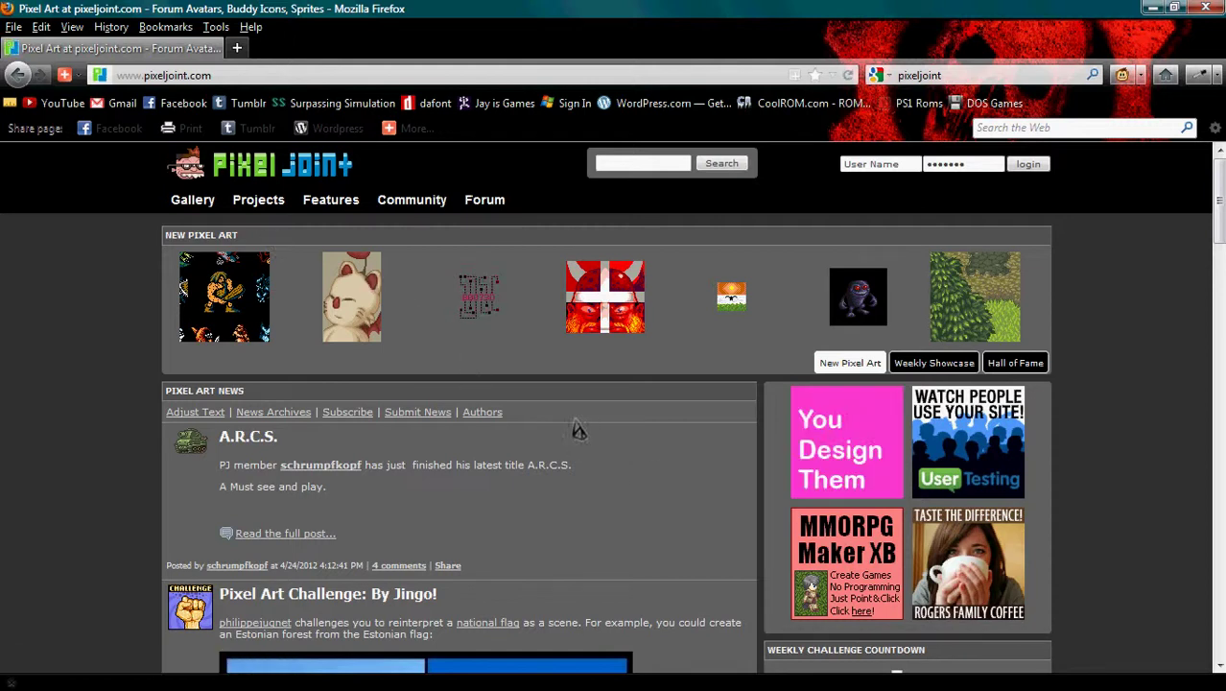
scroll(604, 427, "down", 1)
scroll(633, 441, "up", 1)
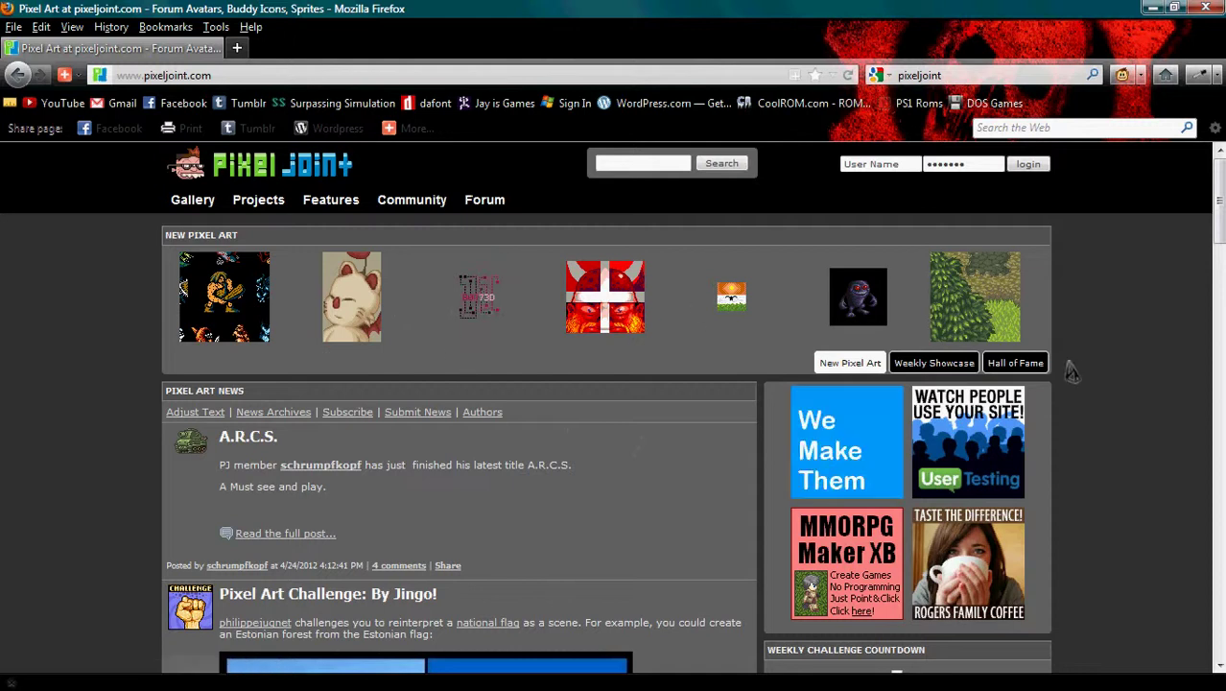
left_click(638, 163)
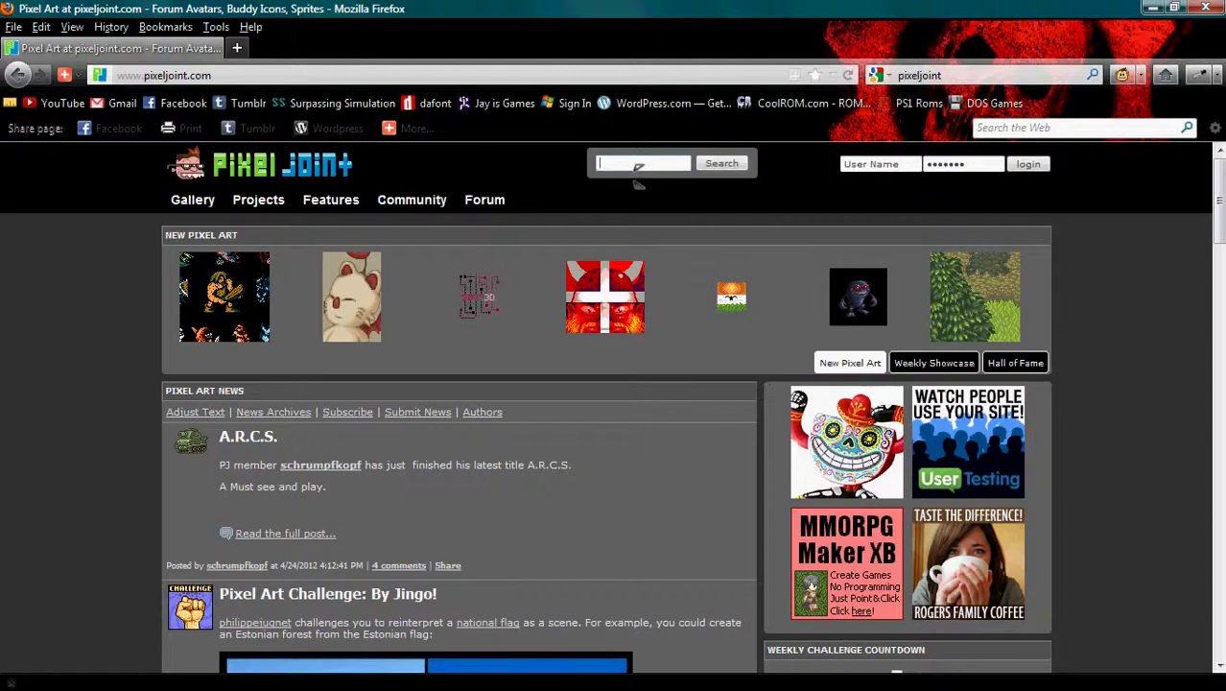
type("commander Keen")
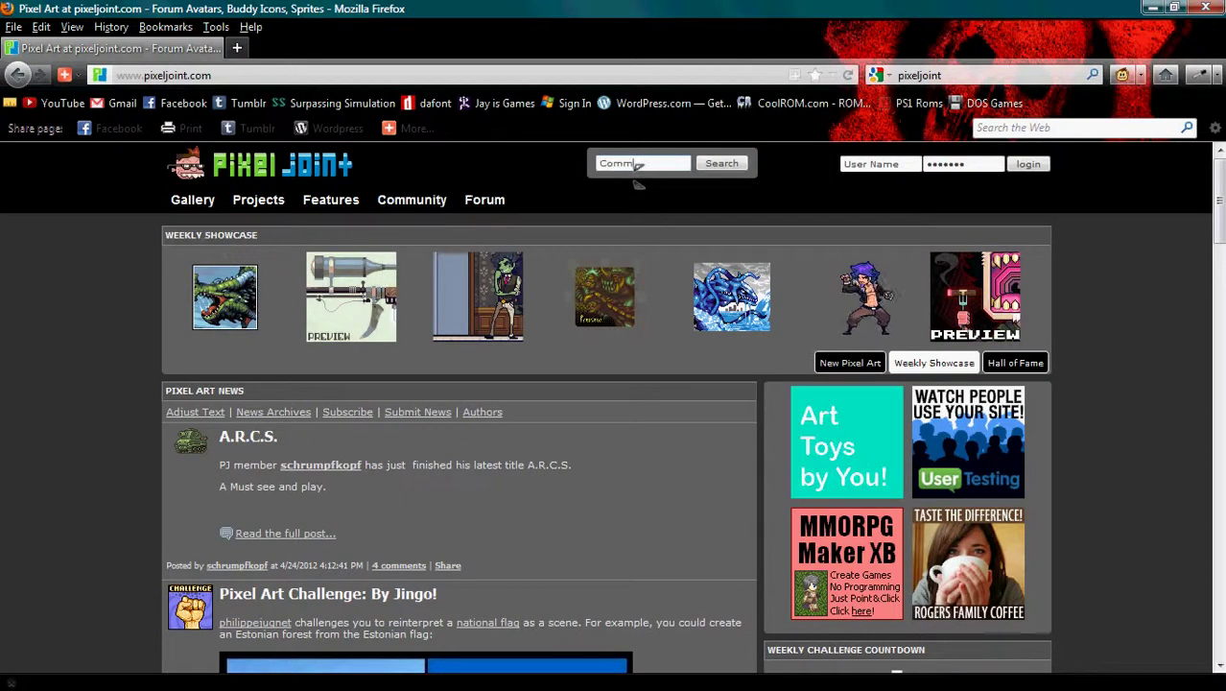
type(" 1")
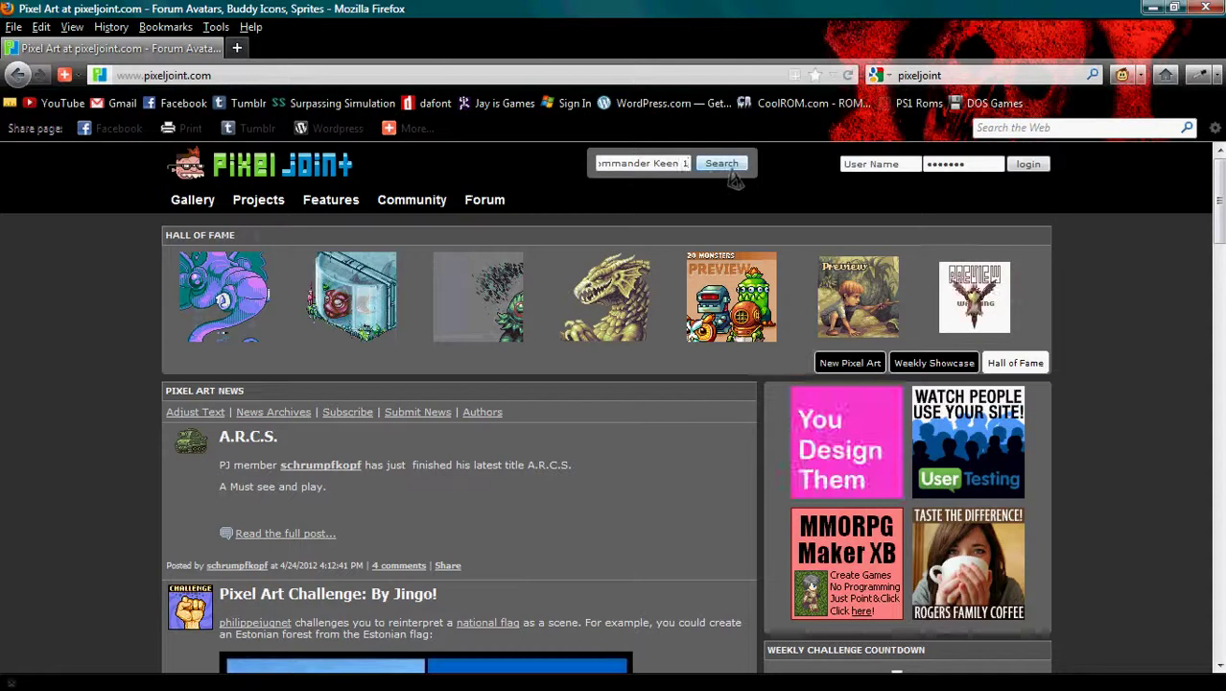
left_click(726, 168)
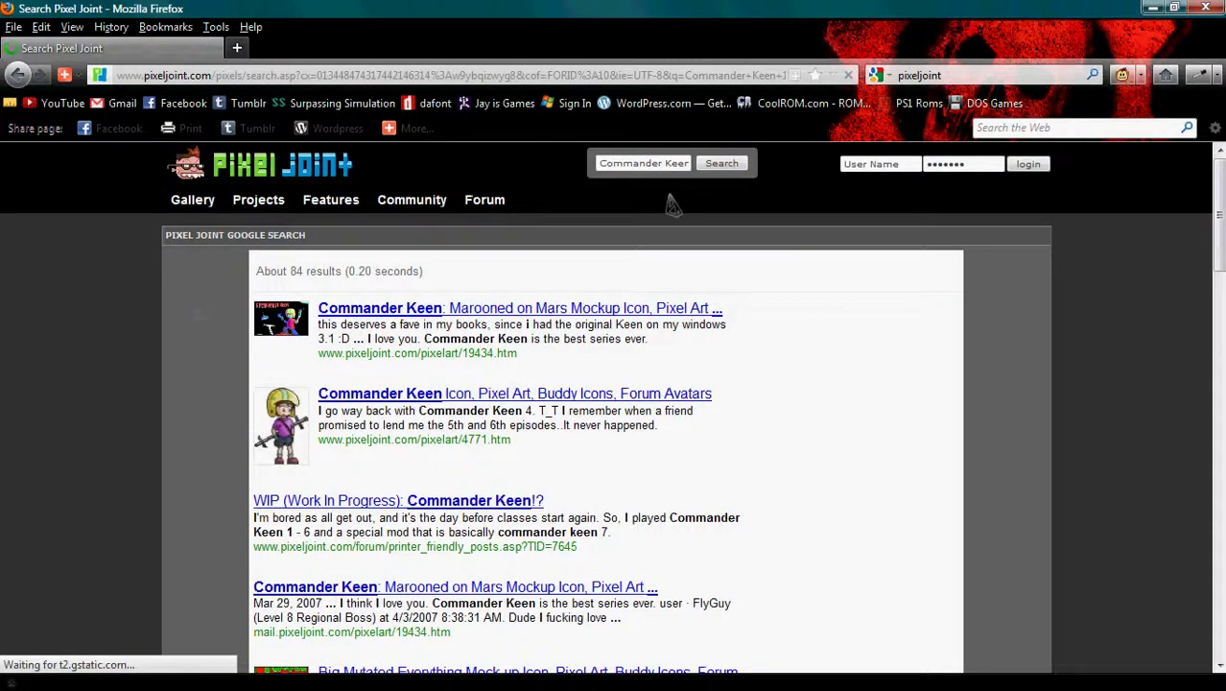
Look through the search results and open the "Commander Keen: Marooned on Mars Mockup" pixel art page
scroll(539, 381, "down", 5)
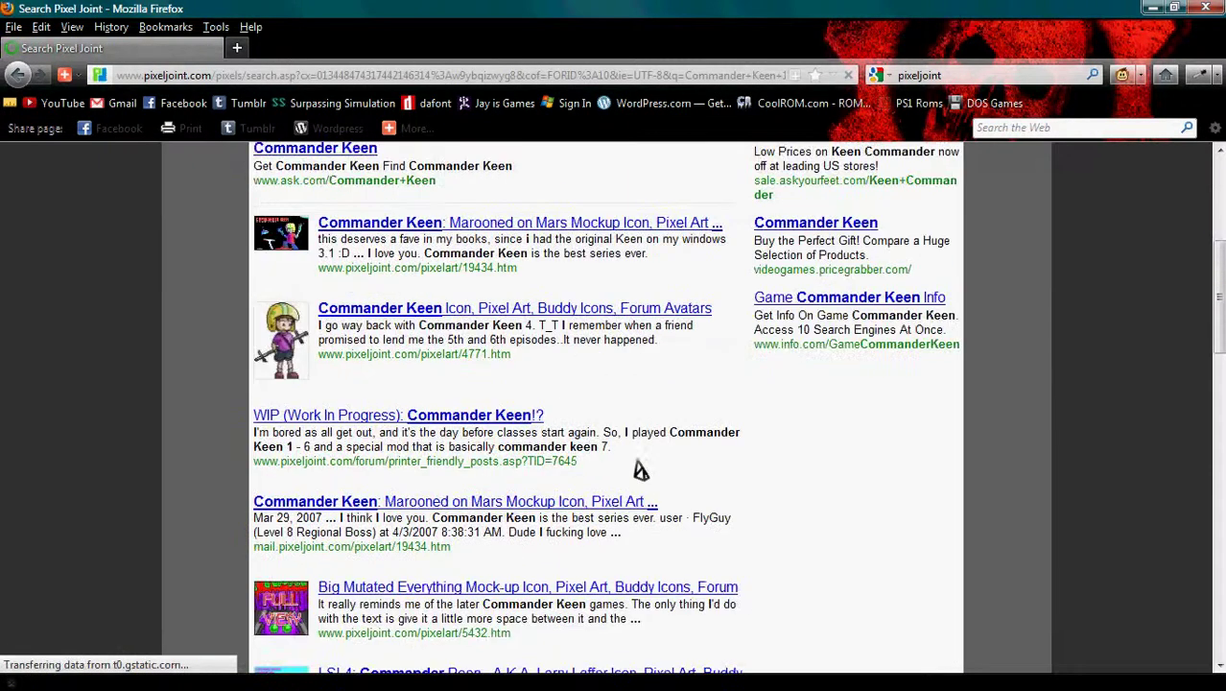
scroll(614, 461, "down", 6)
scroll(634, 465, "down", 4)
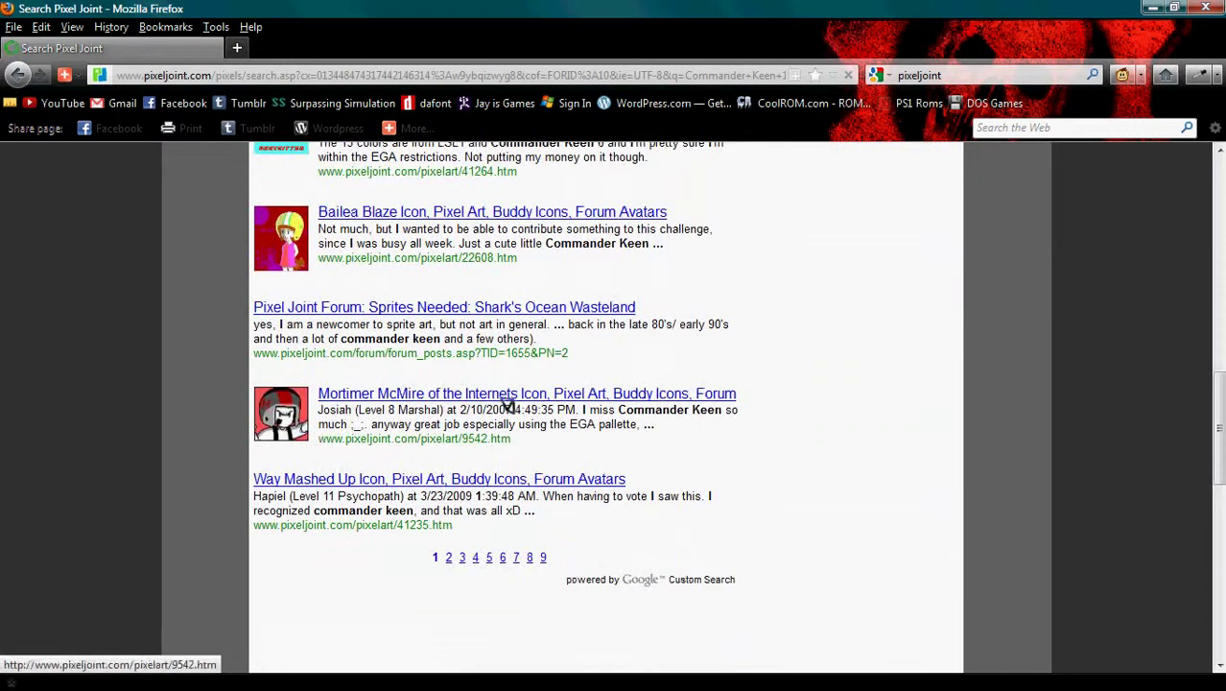
scroll(571, 393, "up", 3)
scroll(566, 401, "up", 1)
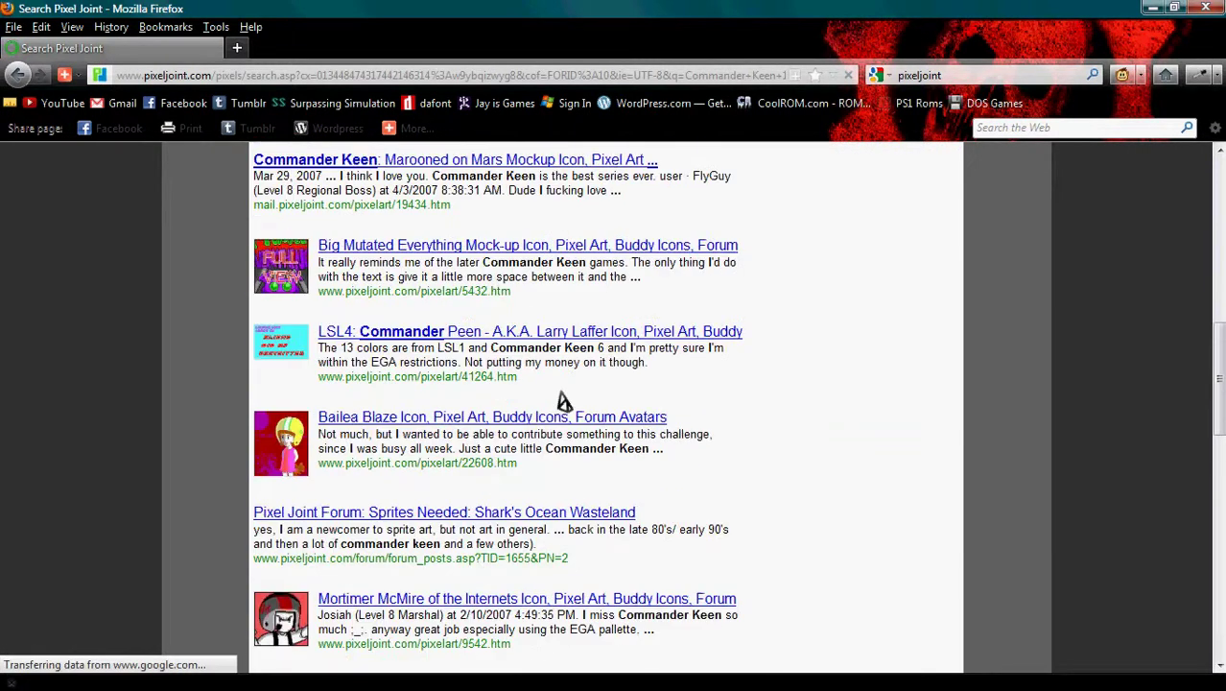
scroll(561, 403, "up", 2)
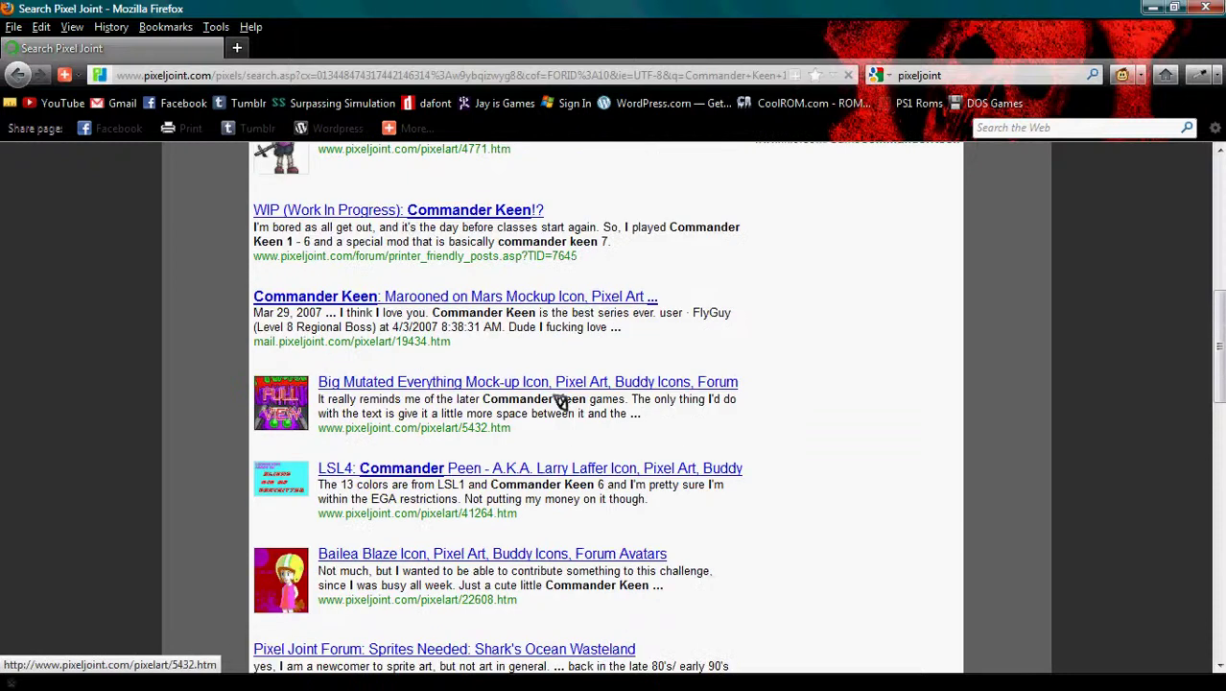
scroll(561, 403, "up", 1)
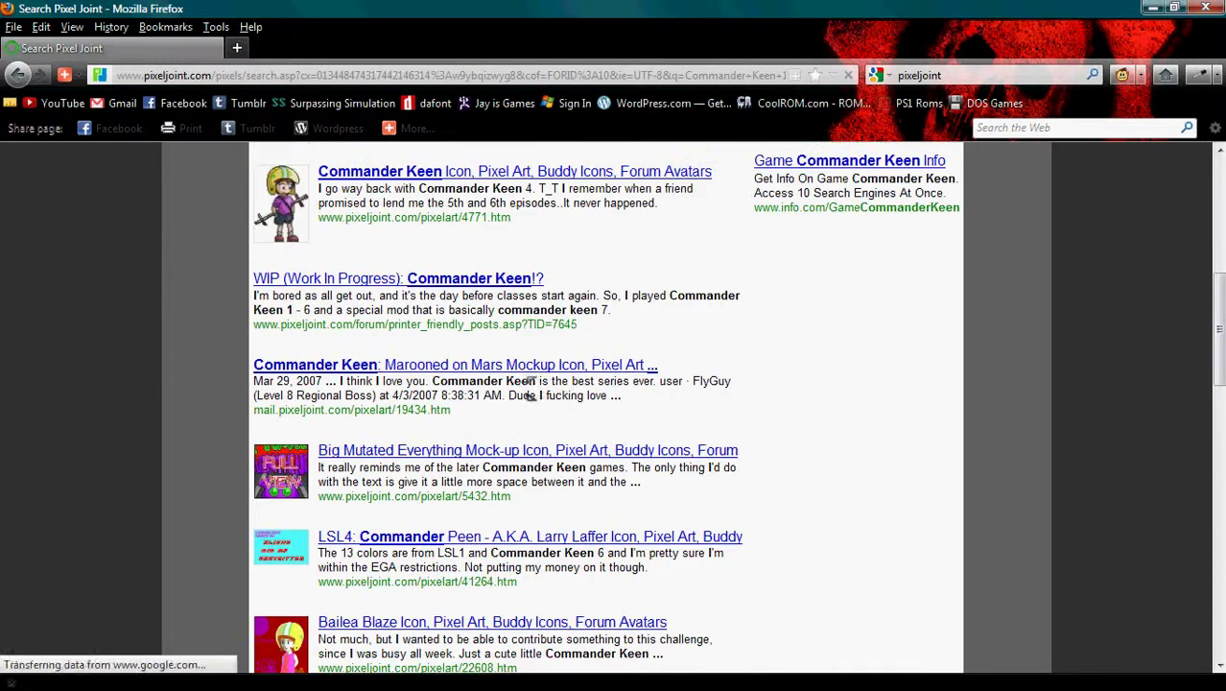
left_click(403, 370)
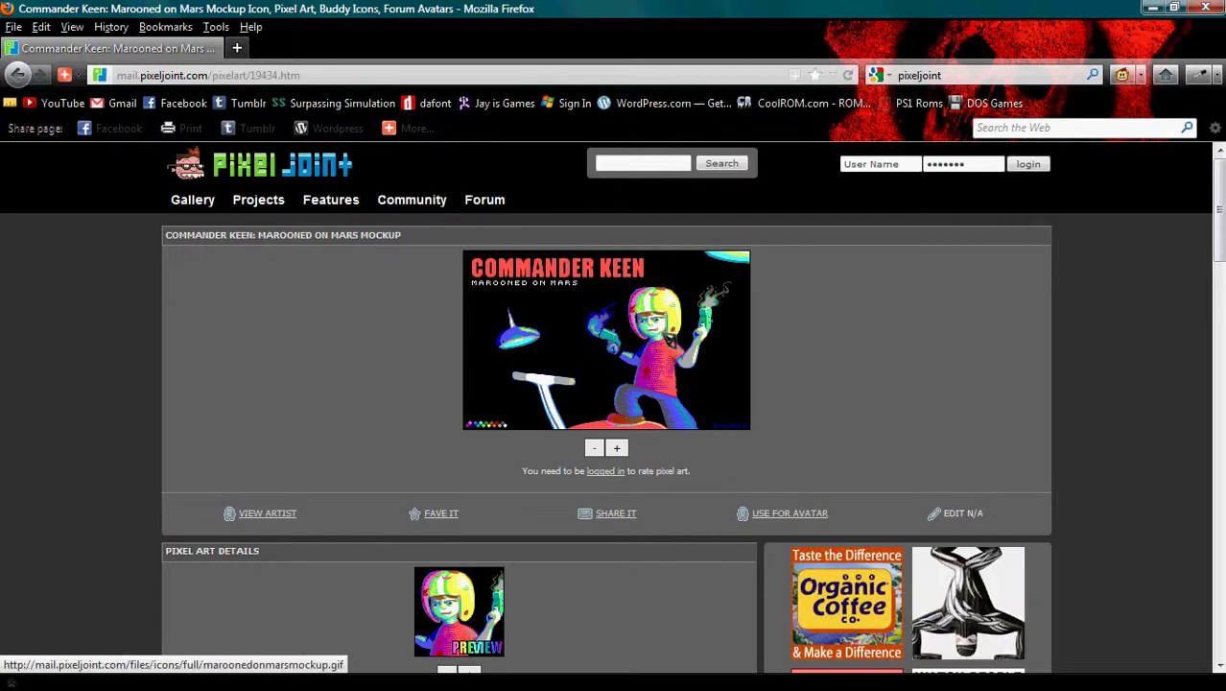
Save the mockup image as GIF maroonedonmarsmockup in DOS\IconLibrary, replacing the existing file, and close the browser
right_click(656, 331)
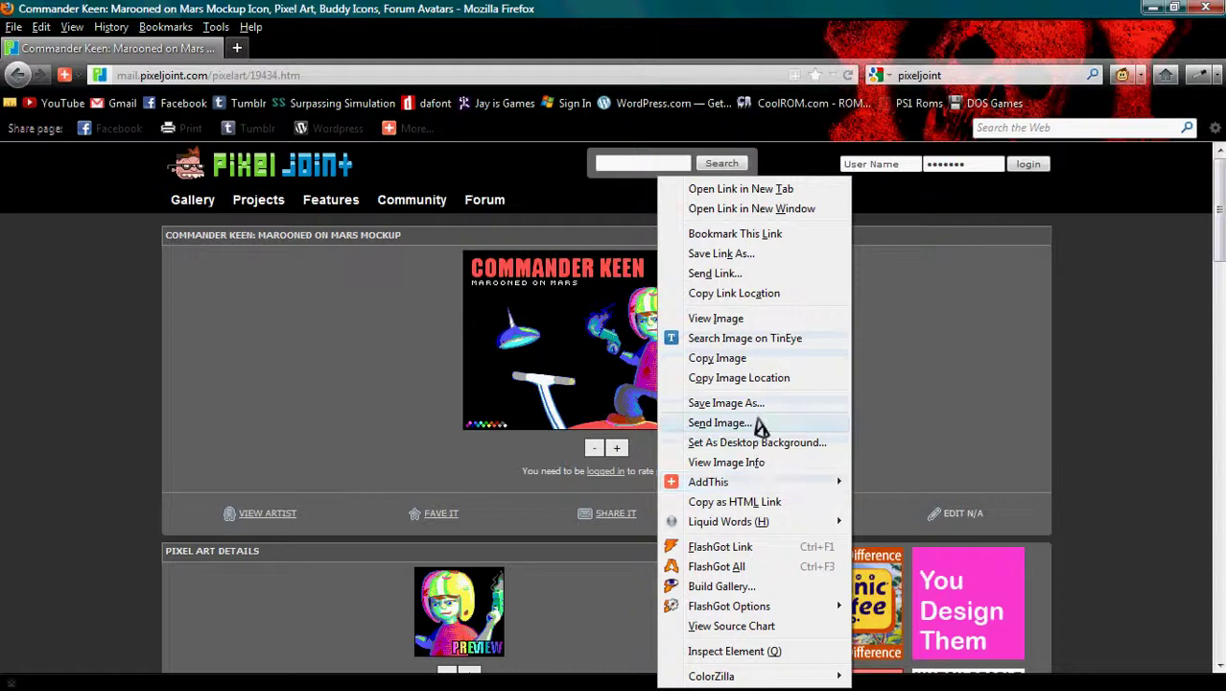
key("super+plus")
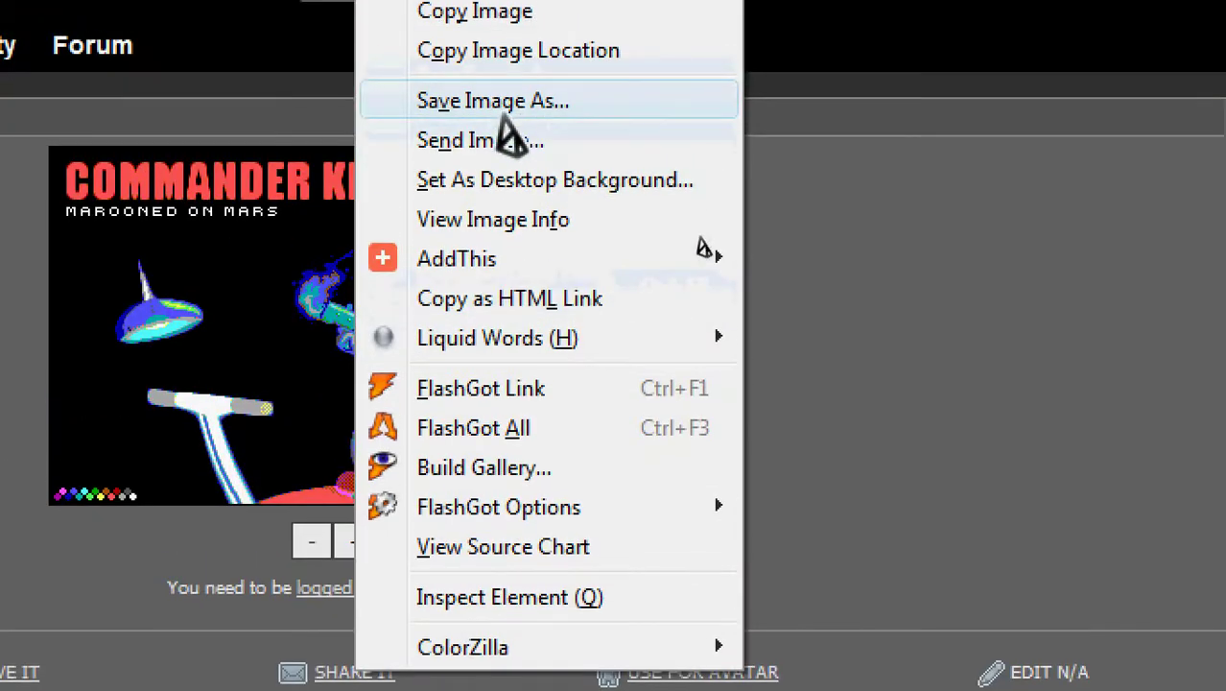
left_click(502, 103)
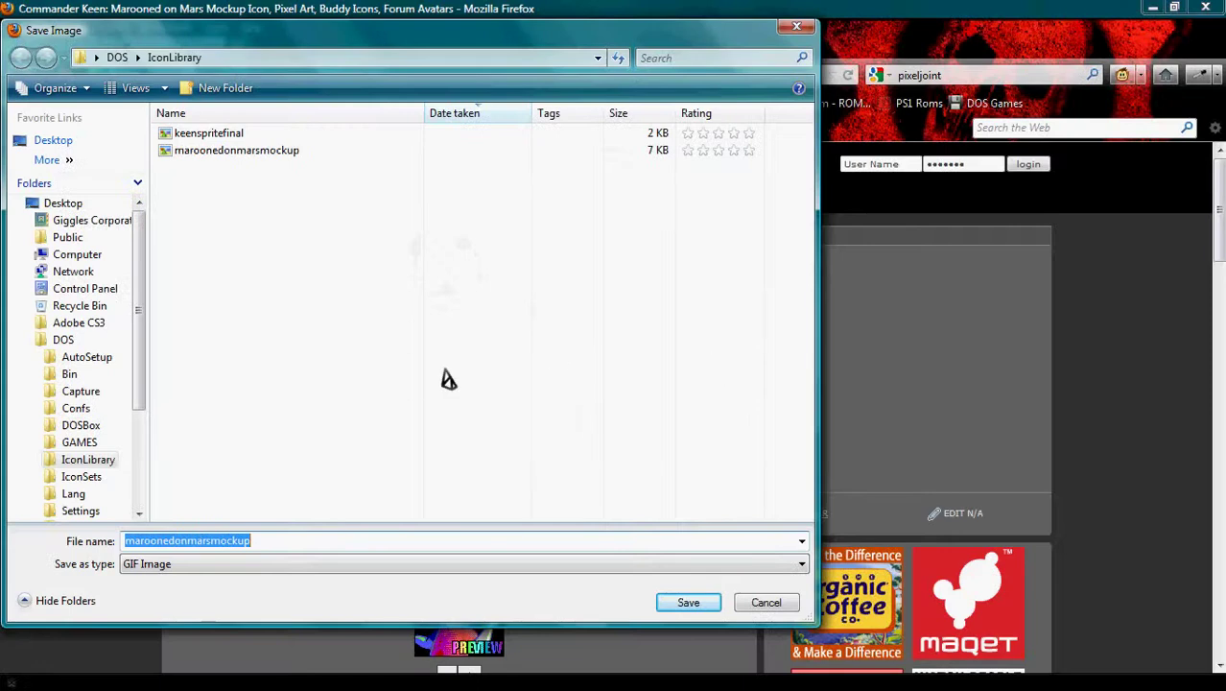
left_click(123, 59)
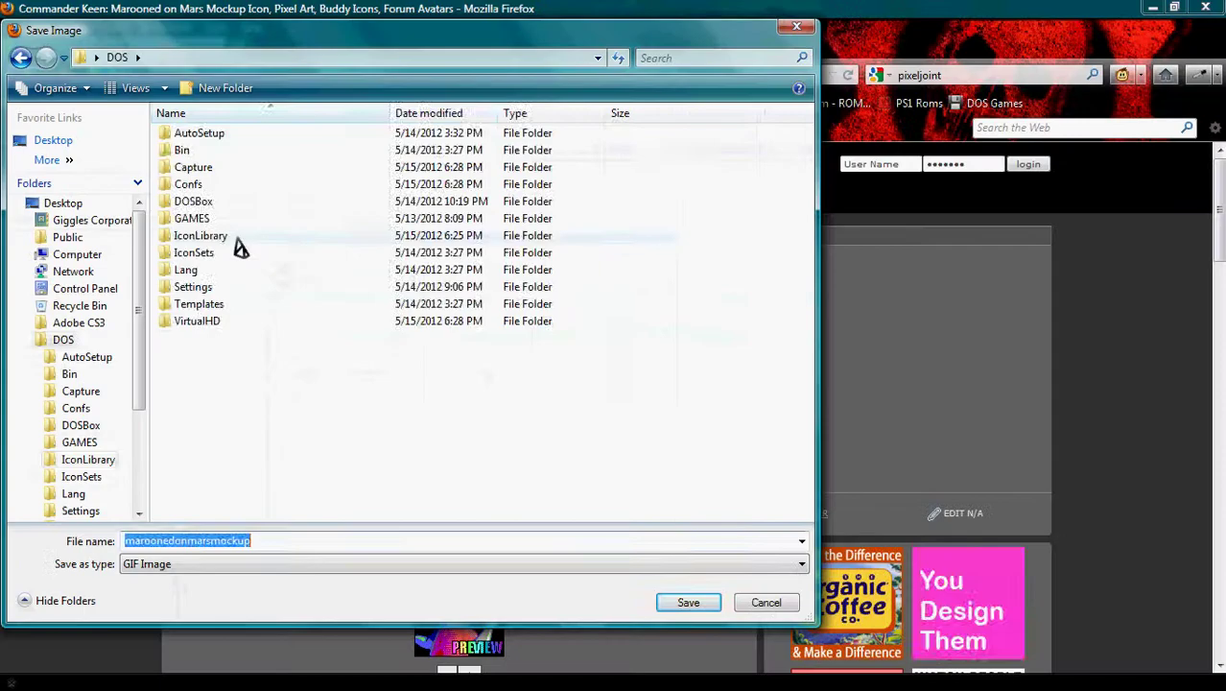
double_click(422, 344)
left_click(225, 153)
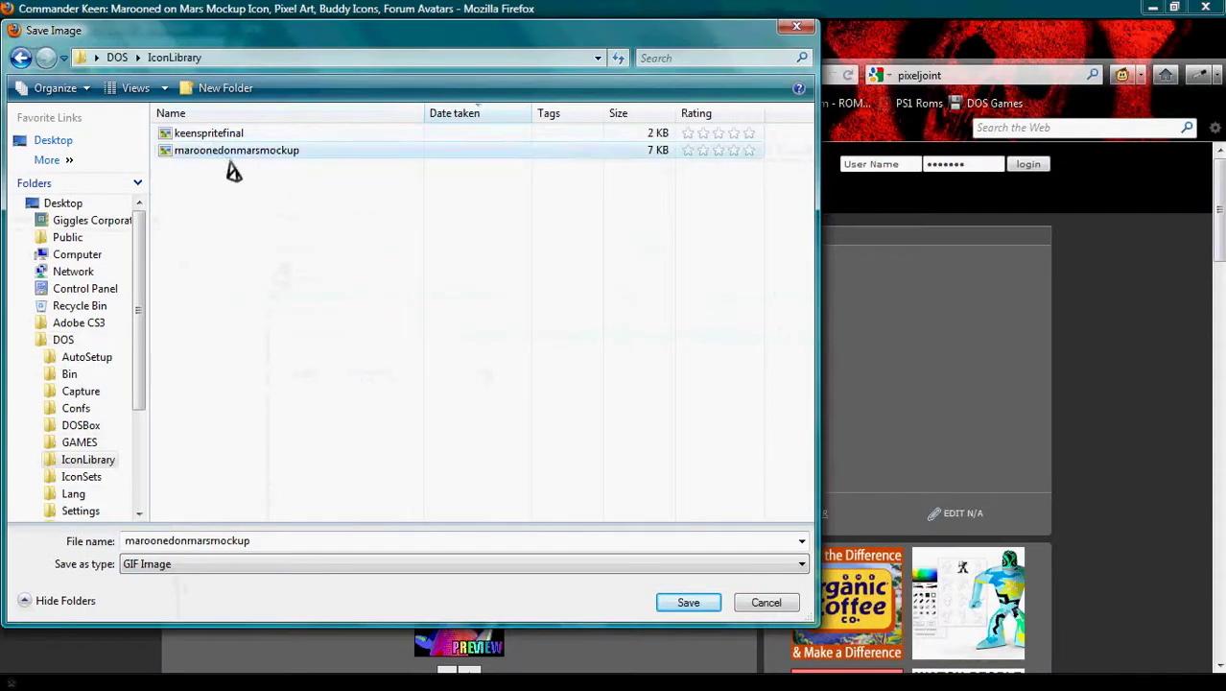
left_click(708, 606)
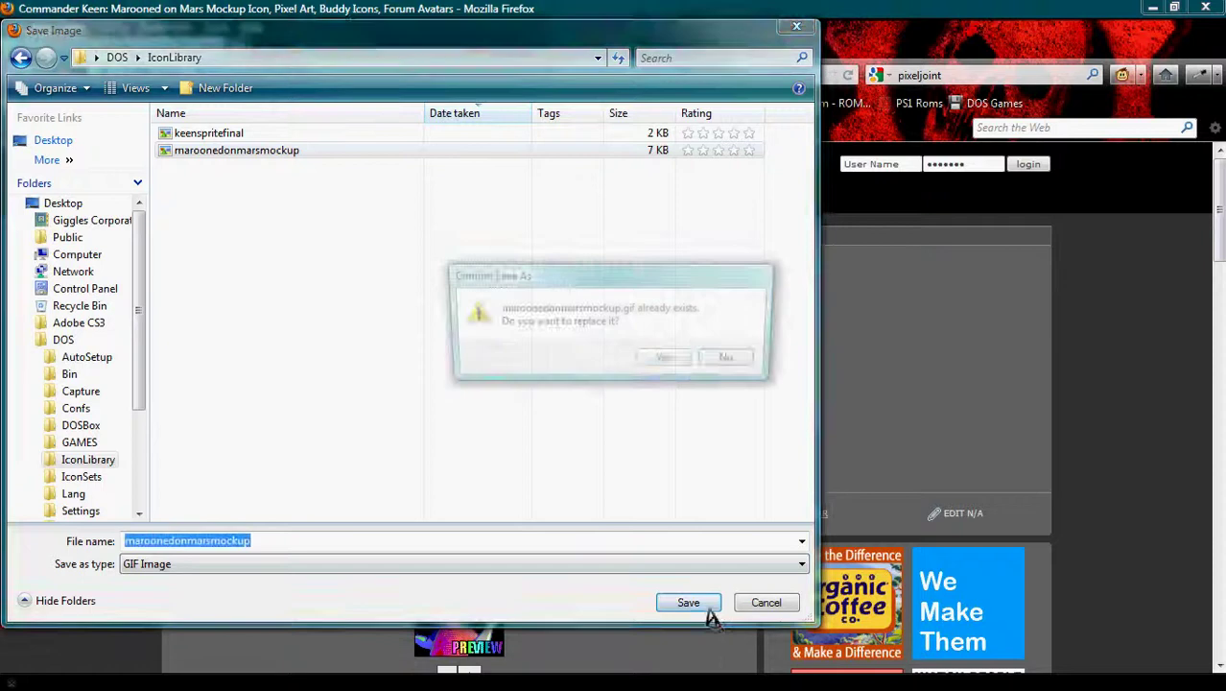
left_click(674, 359)
left_click(1205, 8)
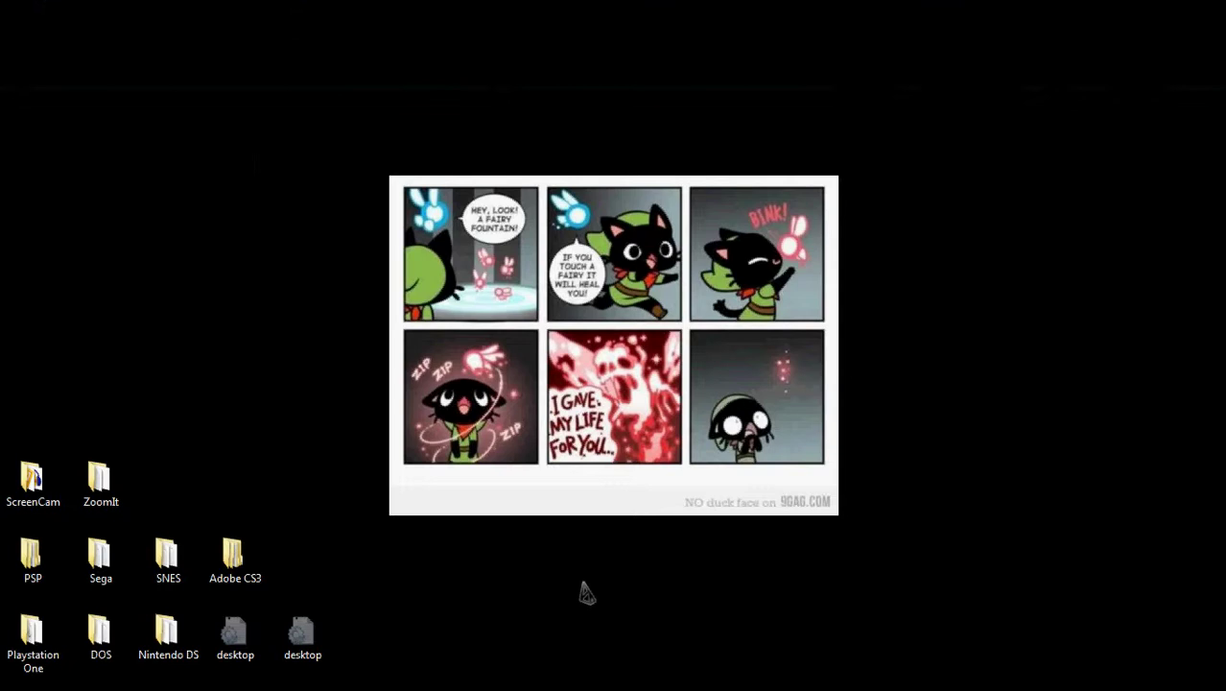
Switch back to D-Fend Reloaded and open the Commander Keen 1 (Marooned on Mars) profile for editing
key("alt+Tab")
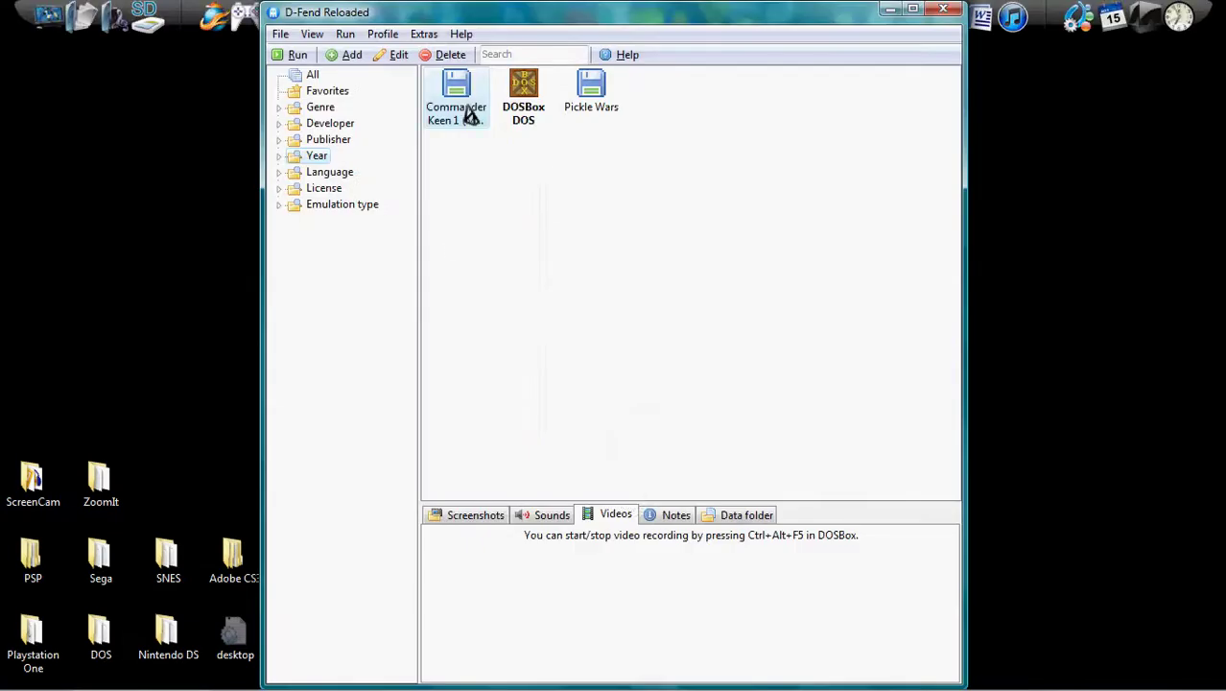
left_click(426, 35)
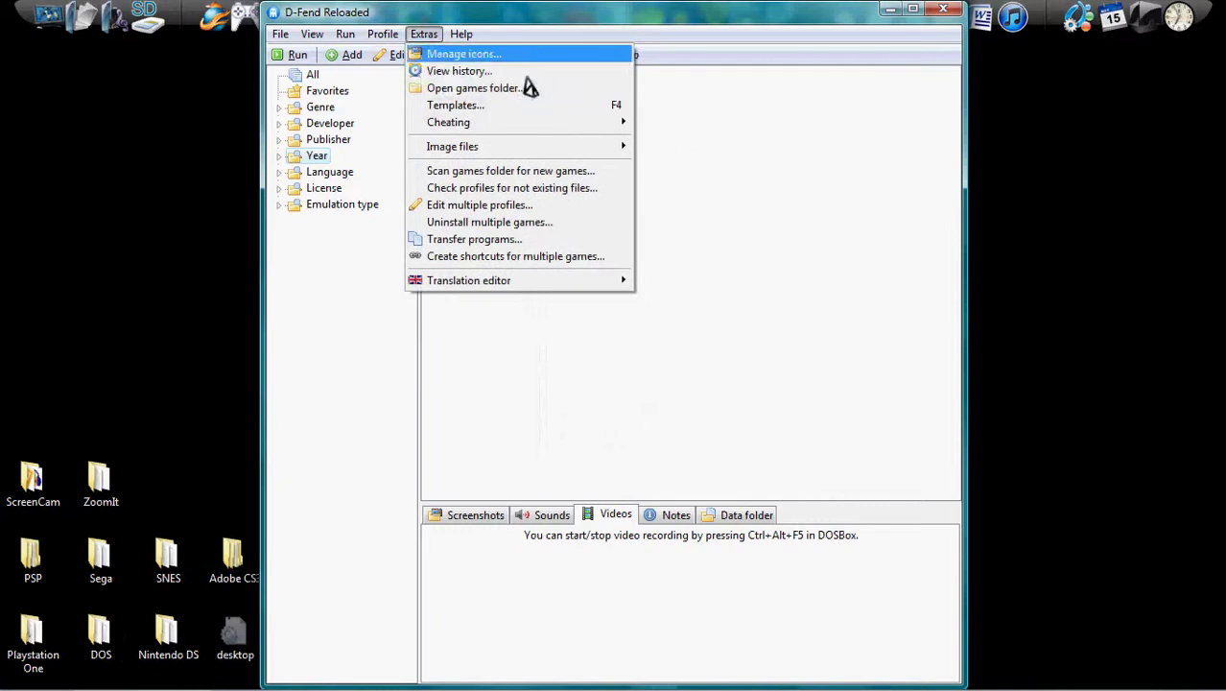
left_click(681, 189)
left_click(469, 115)
right_click(467, 100)
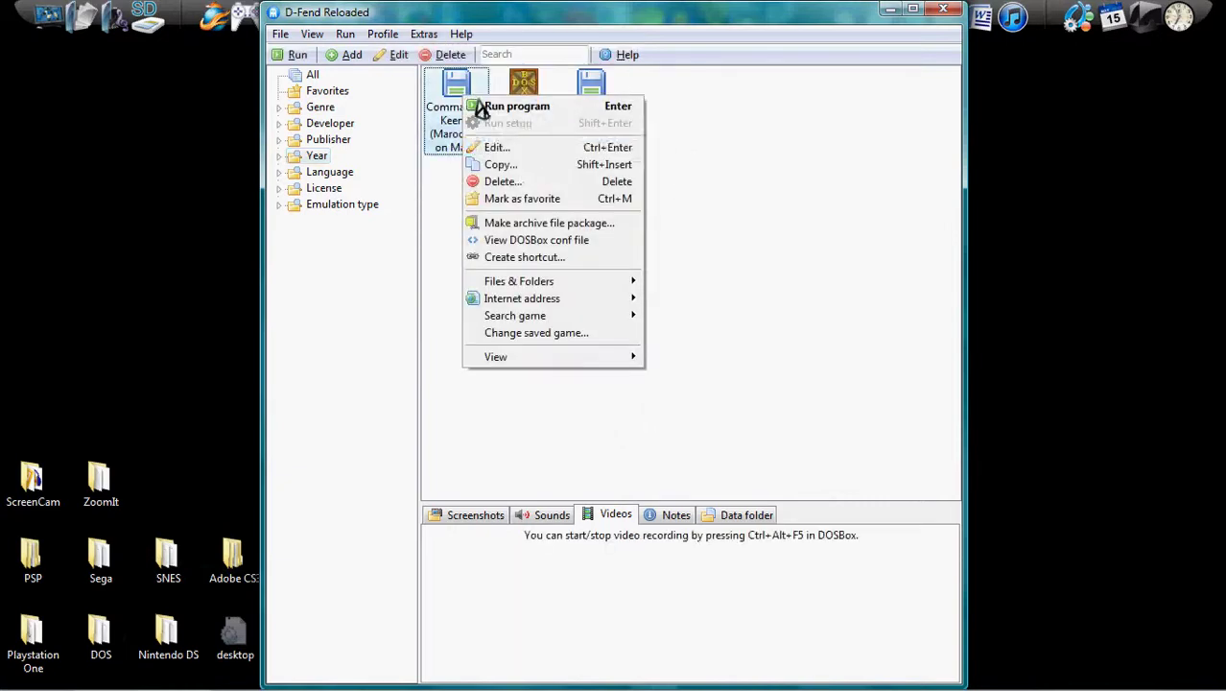
left_click(524, 158)
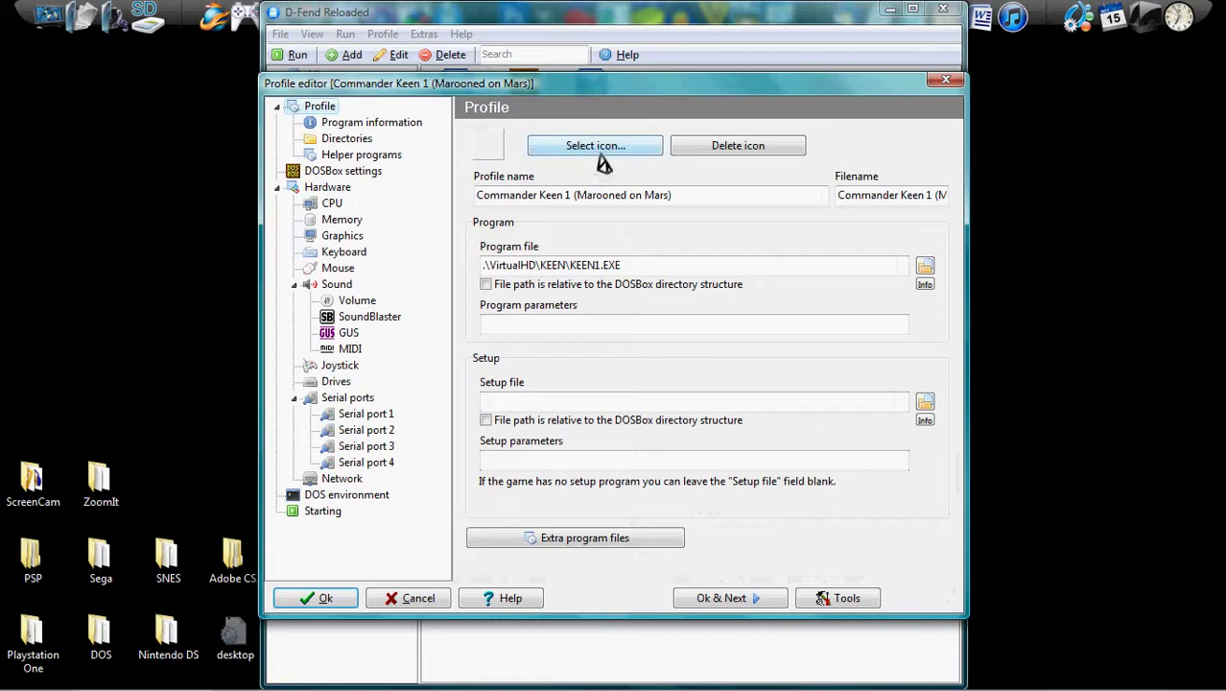
Assign maroonedonmarsmockup.gif from the icon library as the Commander Keen 1 profile's icon
left_click(600, 157)
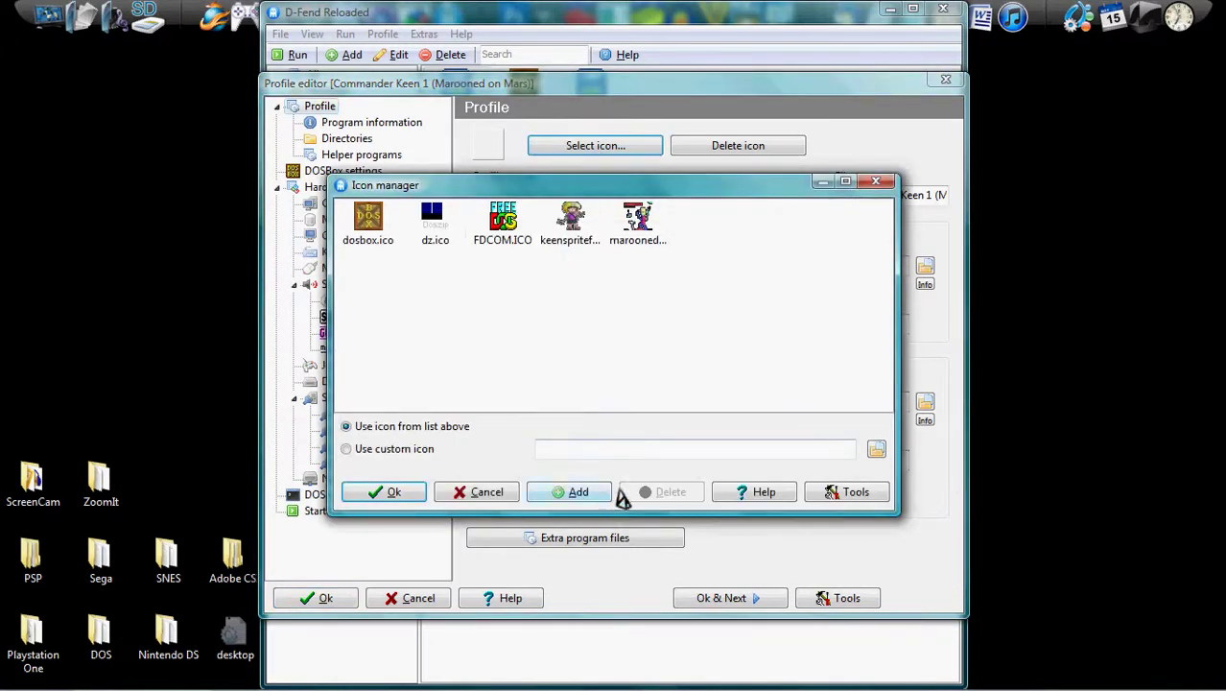
left_click(646, 241)
key("Left")
key("Right")
key("Left")
key("Right")
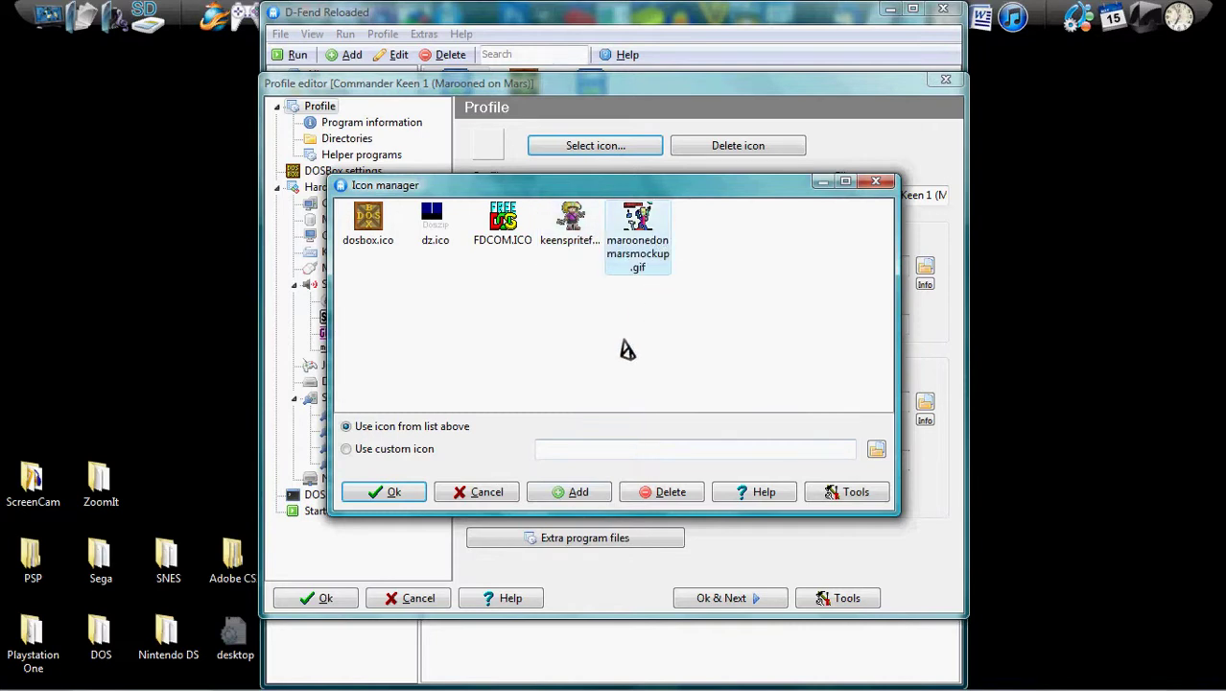
left_click(626, 349)
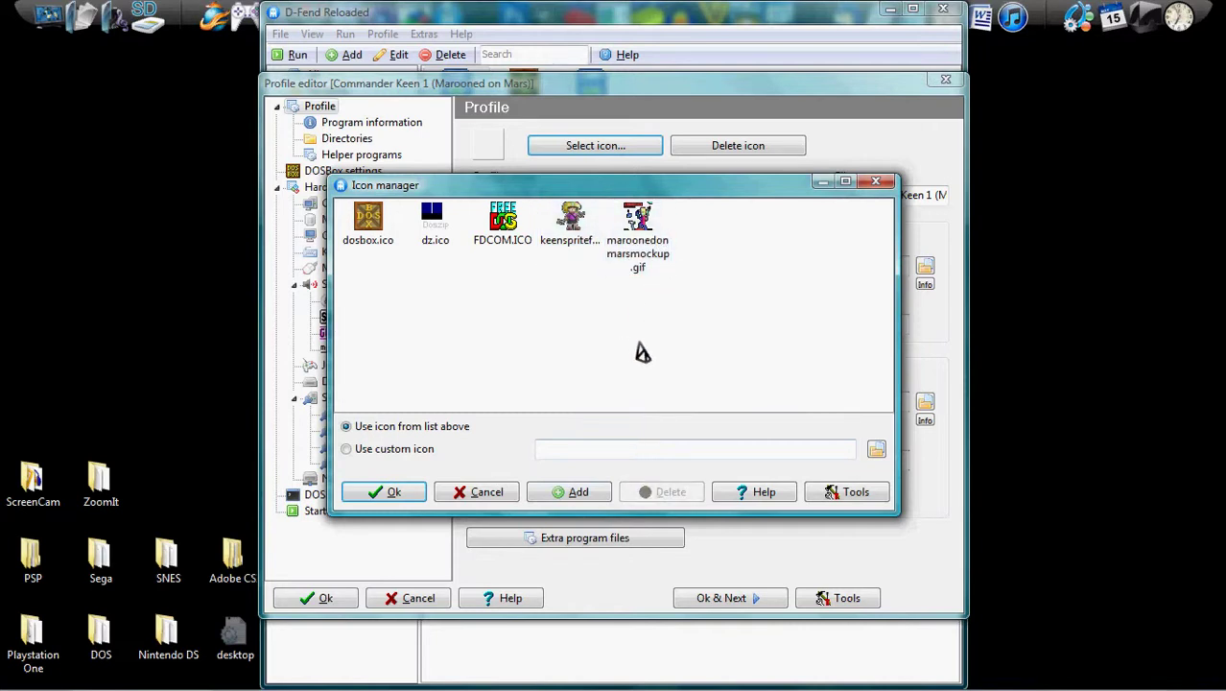
left_click(584, 240)
left_click(646, 251)
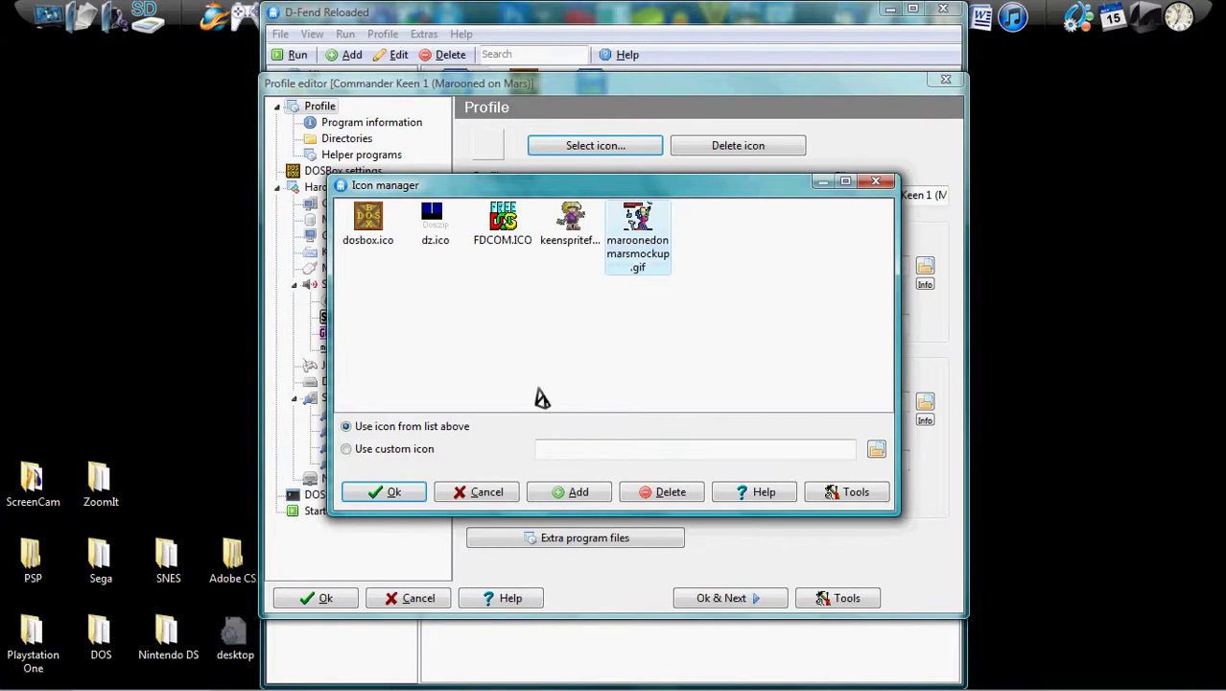
left_click(584, 240)
left_click(662, 247)
left_click(388, 493)
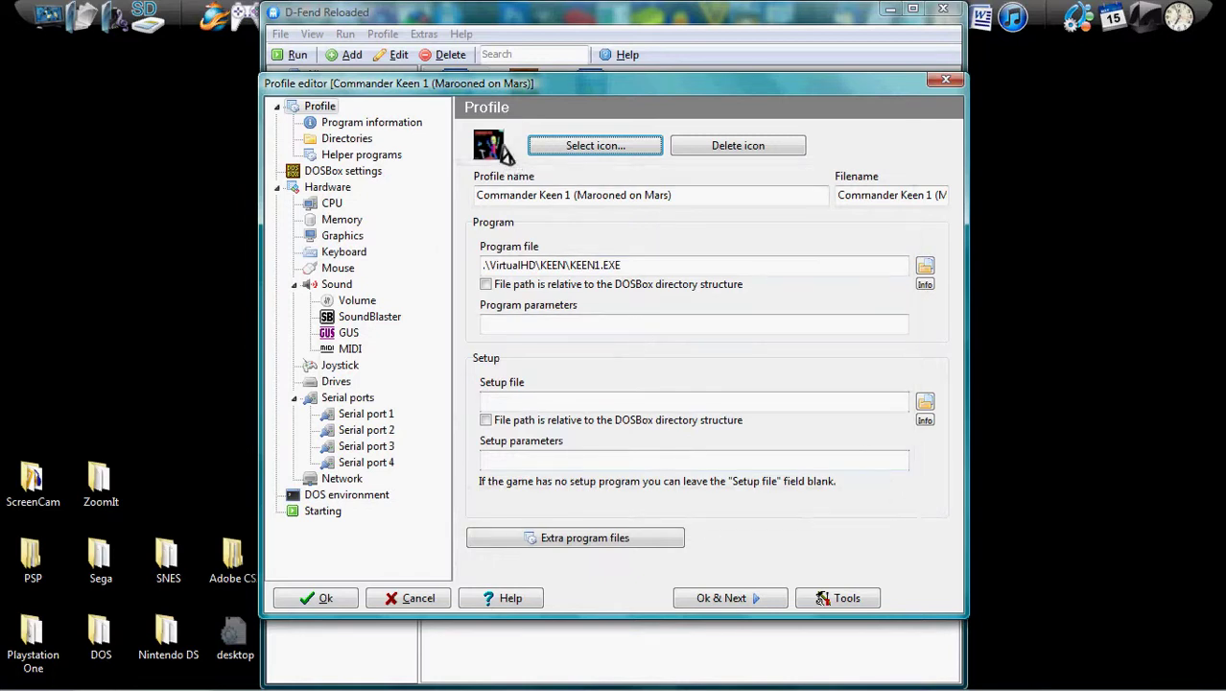
Save the Commander Keen 1 profile with its new icon
left_click(355, 601)
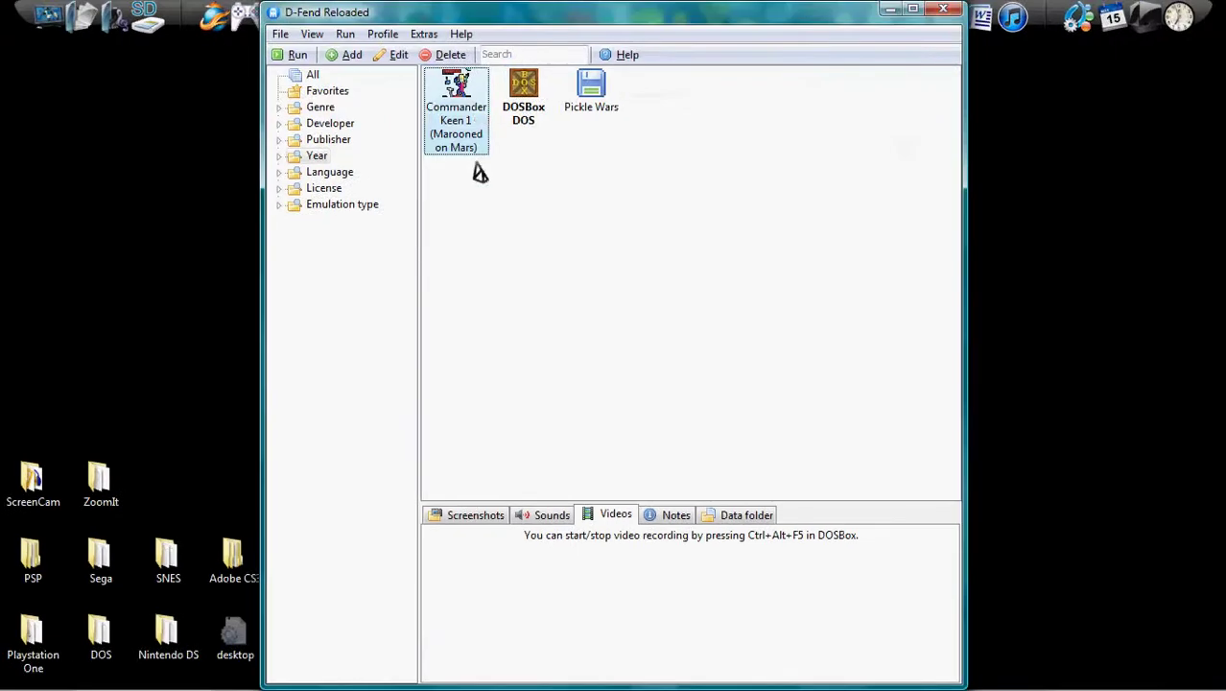
left_click(921, 363)
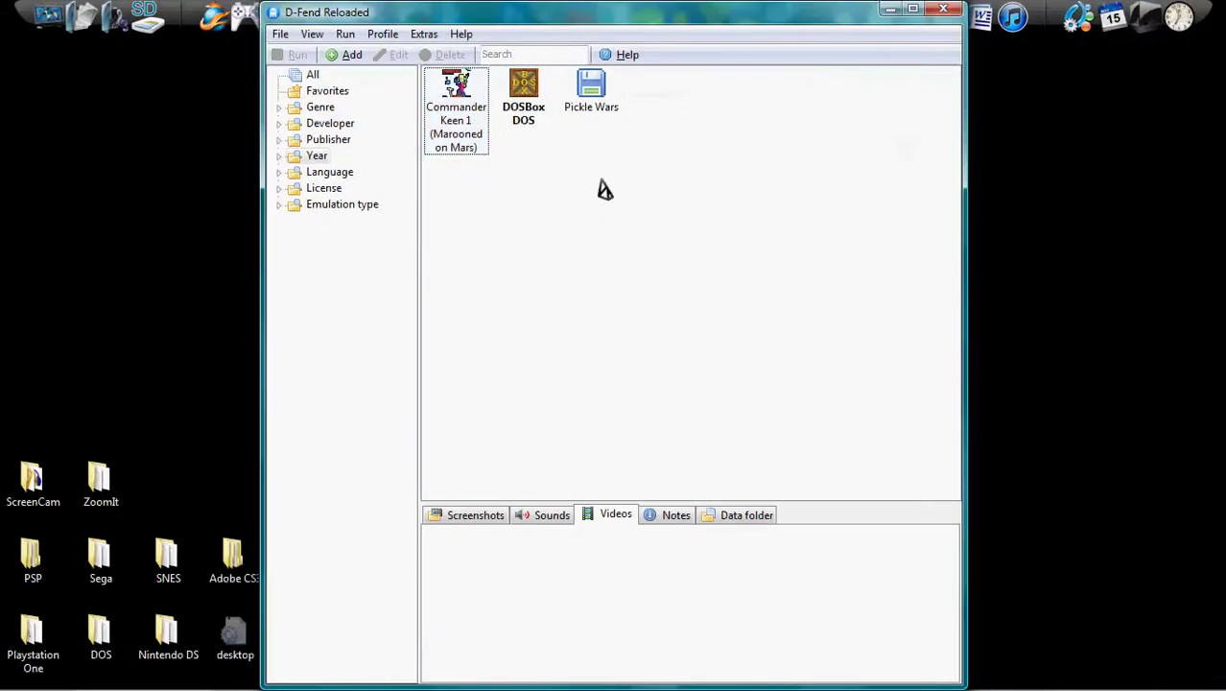
Open the cheats database for editing and choose the Commander Keen 1 game record
left_click(425, 34)
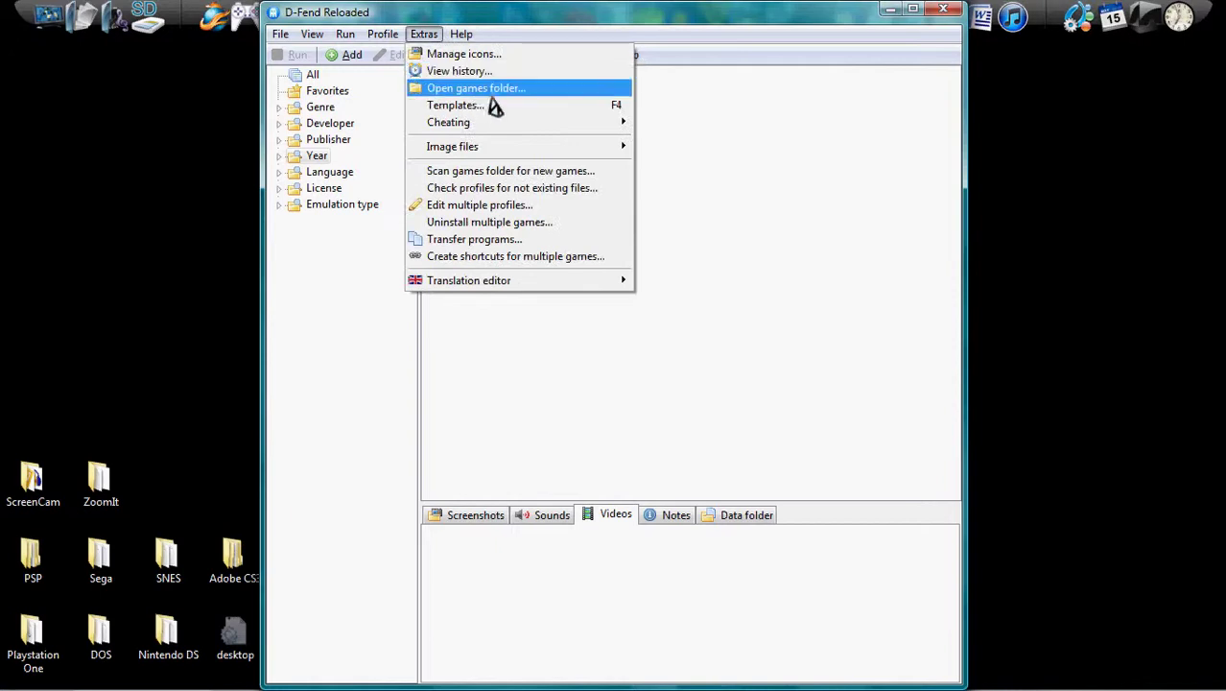
mouse_move(499, 134)
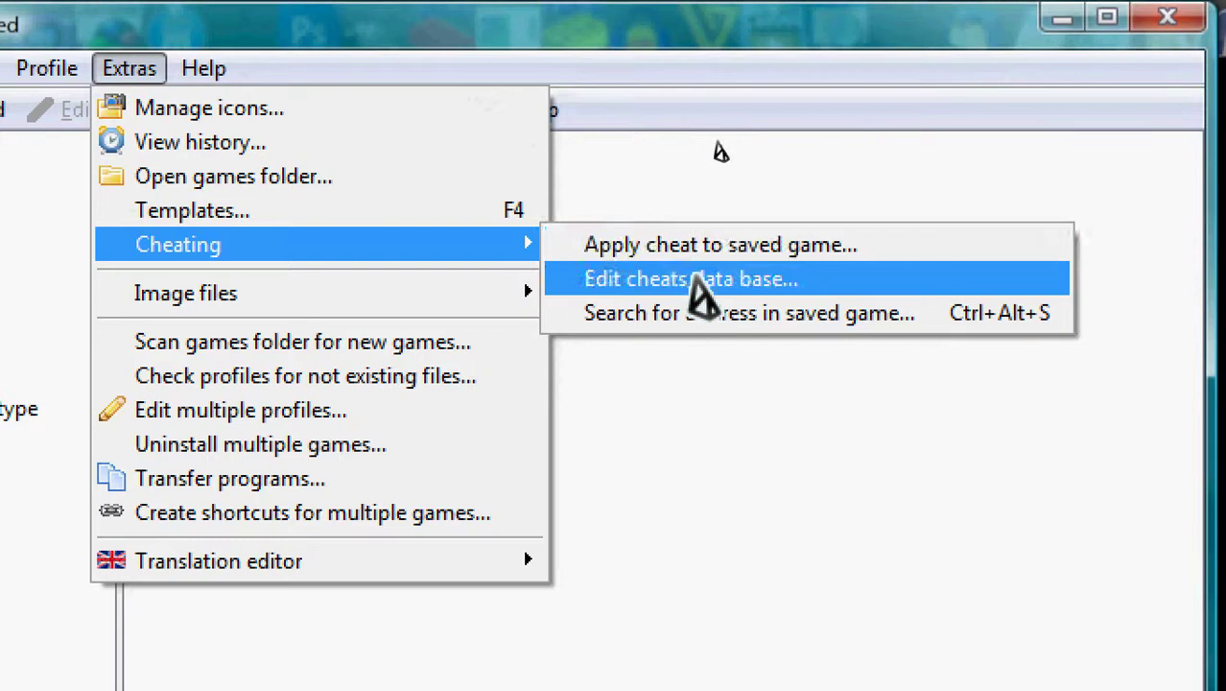
left_click(695, 283)
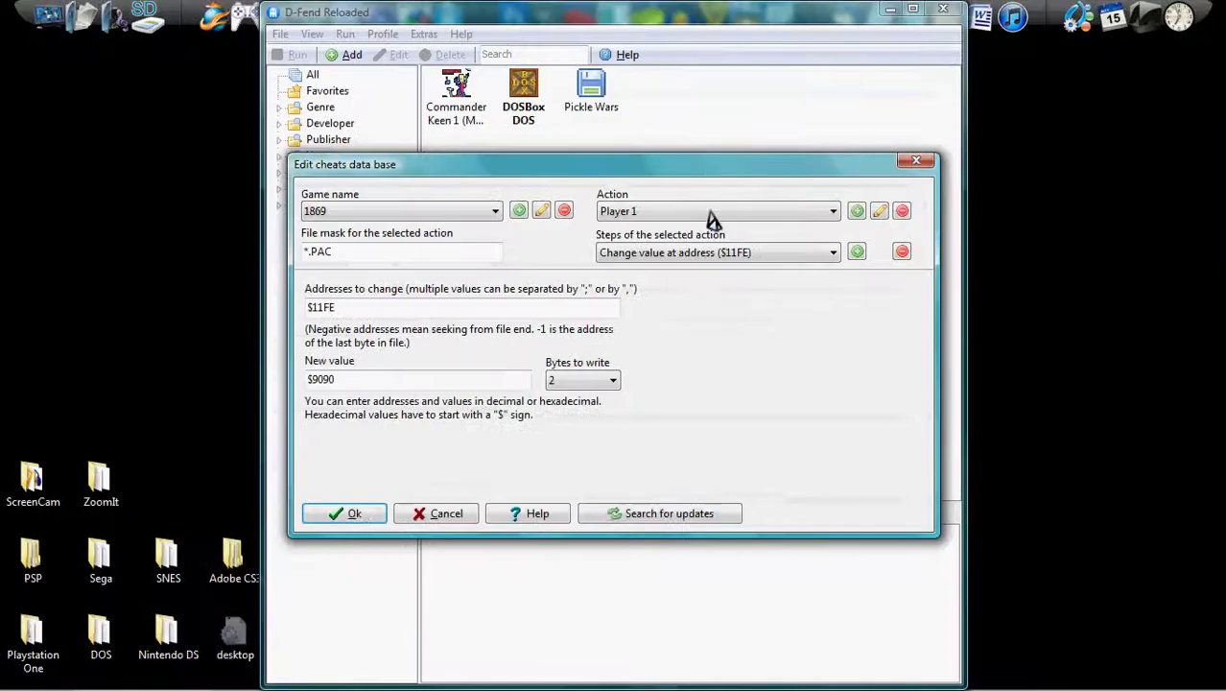
left_click(456, 216)
scroll(446, 316, "down", 5)
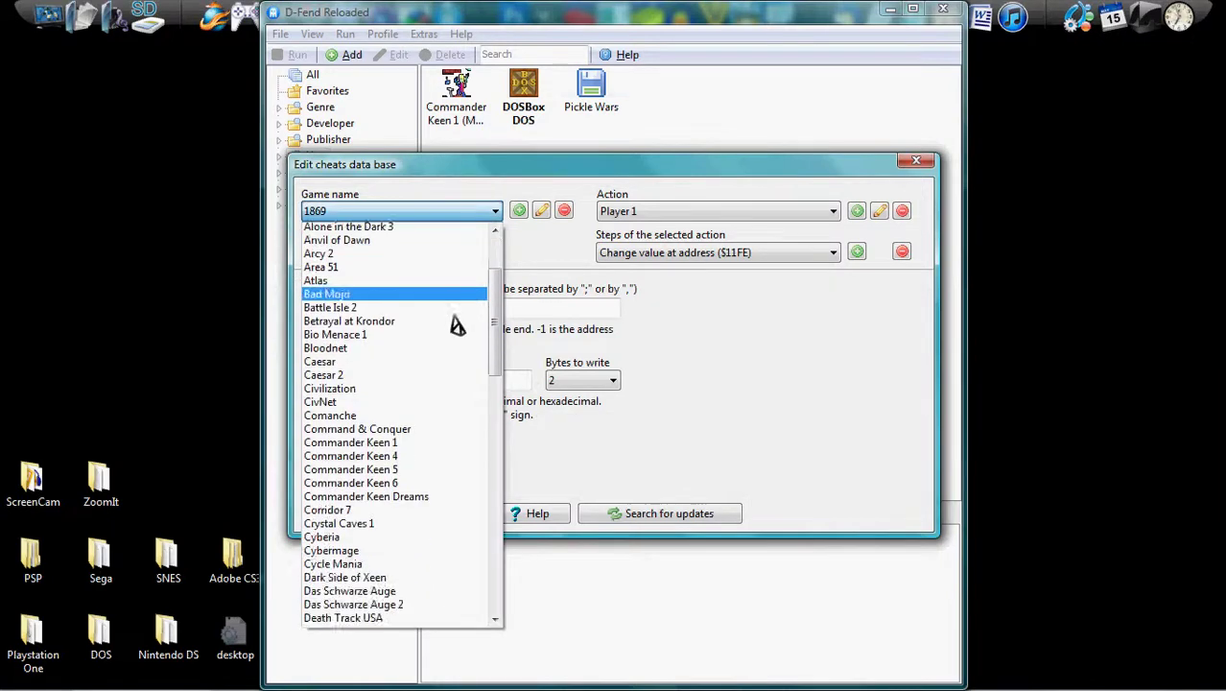
left_click(447, 297)
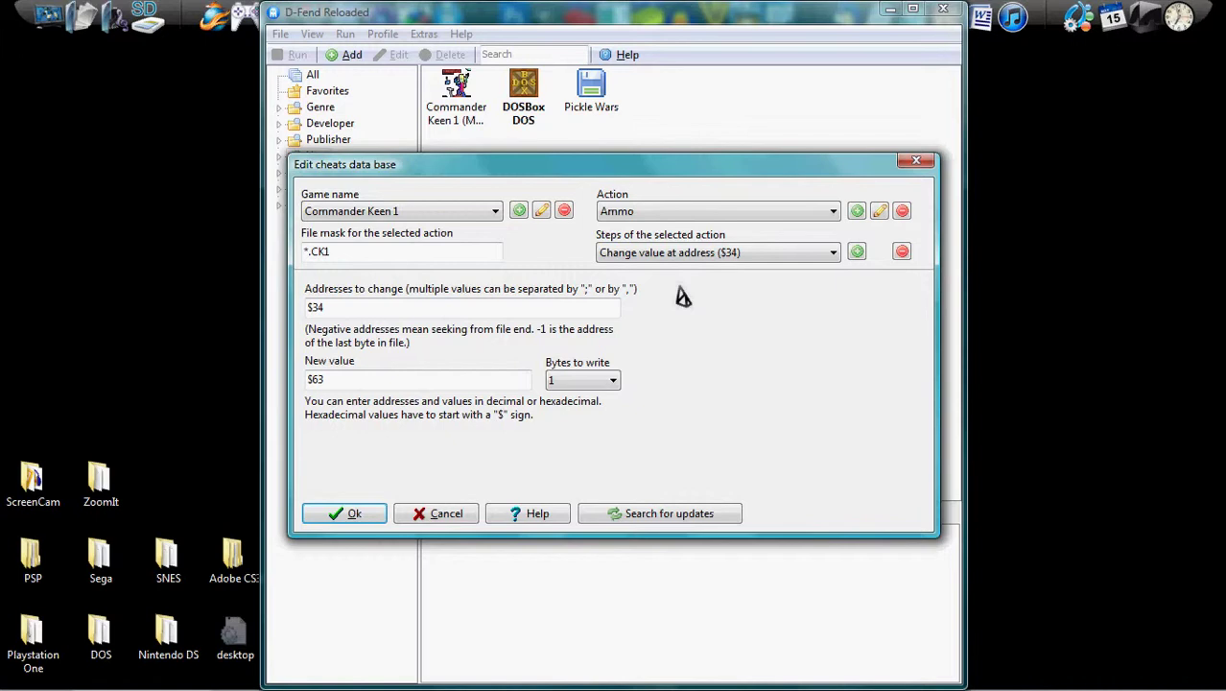
View the Lifes action among the Commander Keen 1 cheats and close the cheats database
left_click(837, 215)
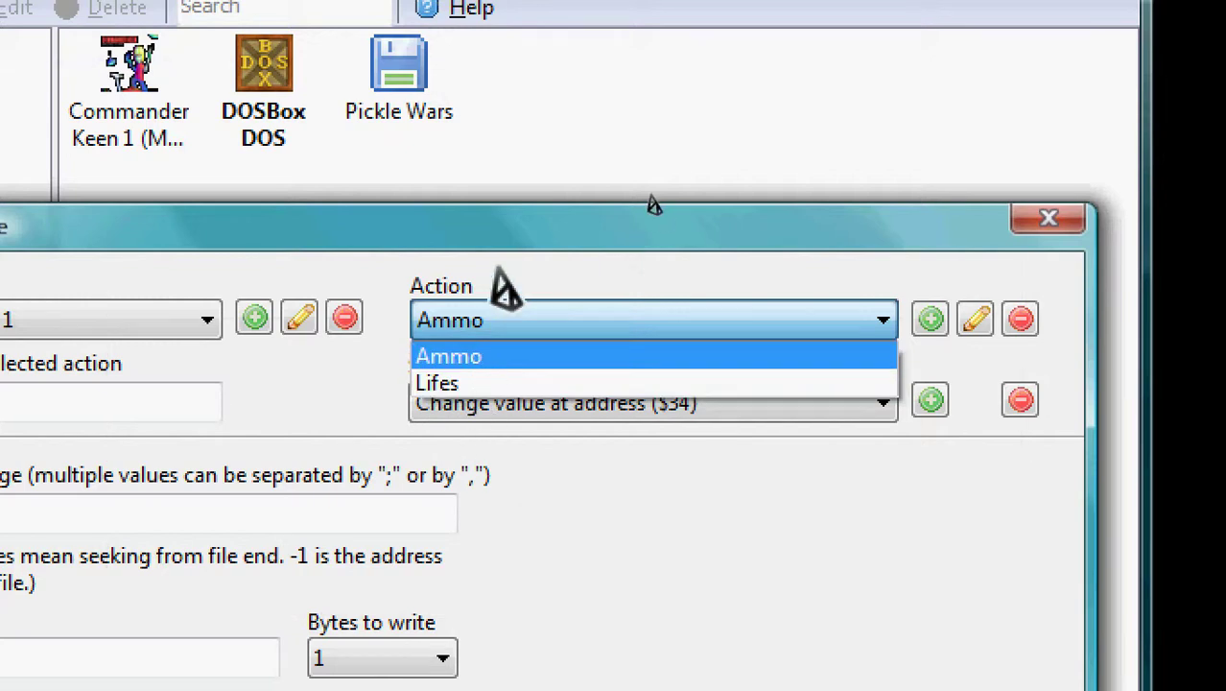
left_click(493, 403)
left_click(480, 324)
left_click(508, 382)
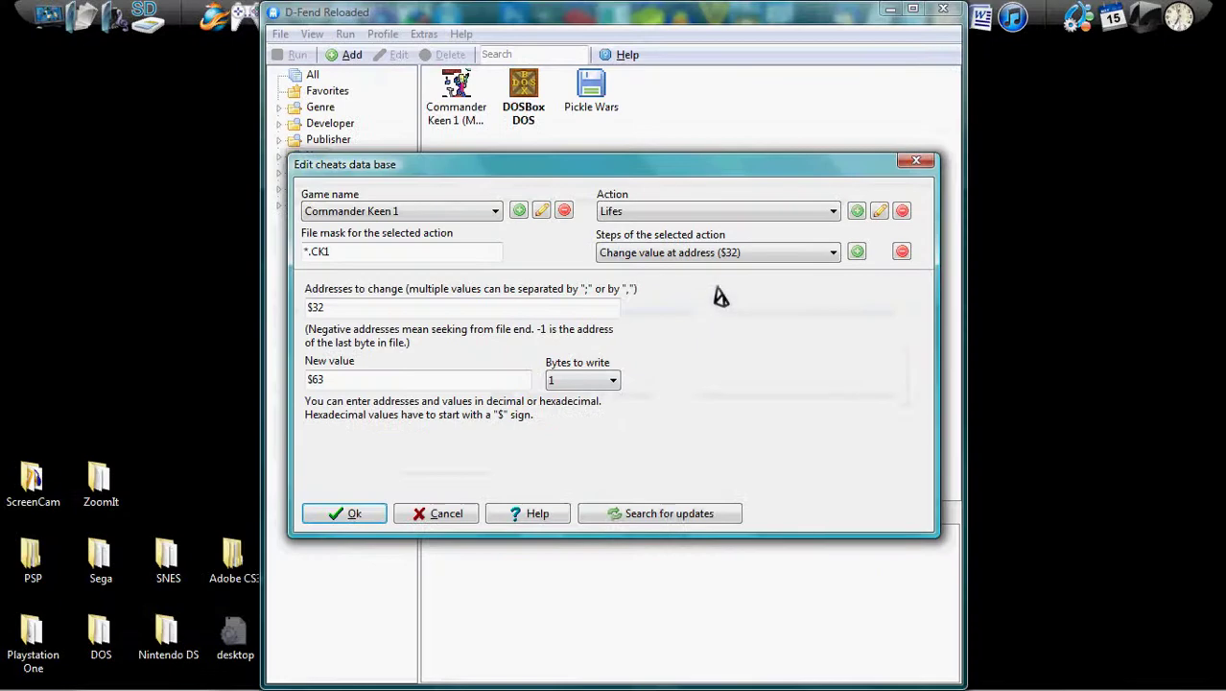
left_click(370, 519)
Start applying a cheat to a saved game for the Commander Keen 1 profile and look over the saved games list
left_click(423, 33)
mouse_move(461, 121)
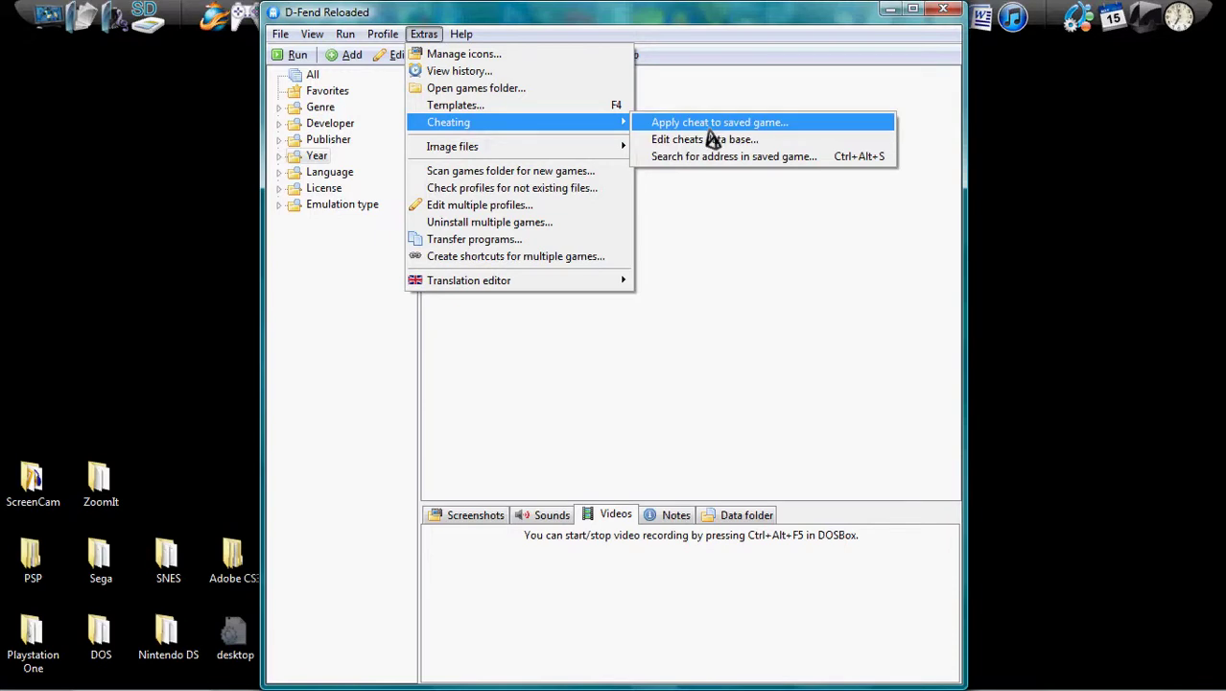
left_click(710, 131)
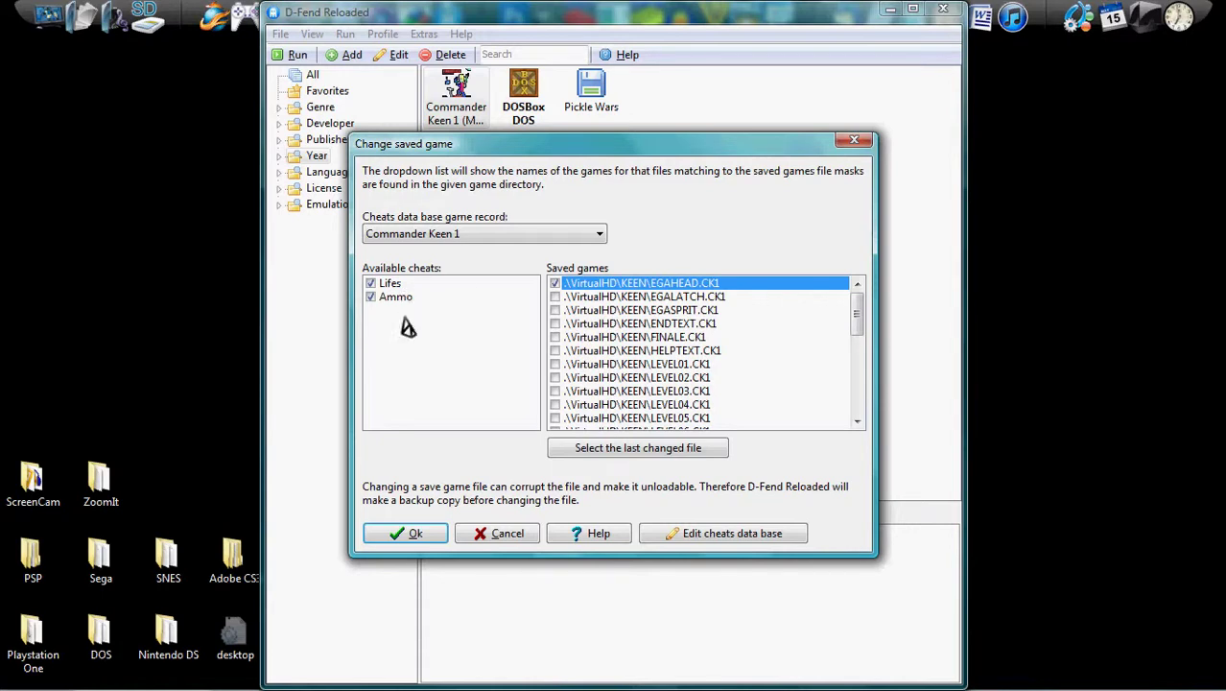
scroll(757, 337, "down", 2)
scroll(758, 344, "up", 2)
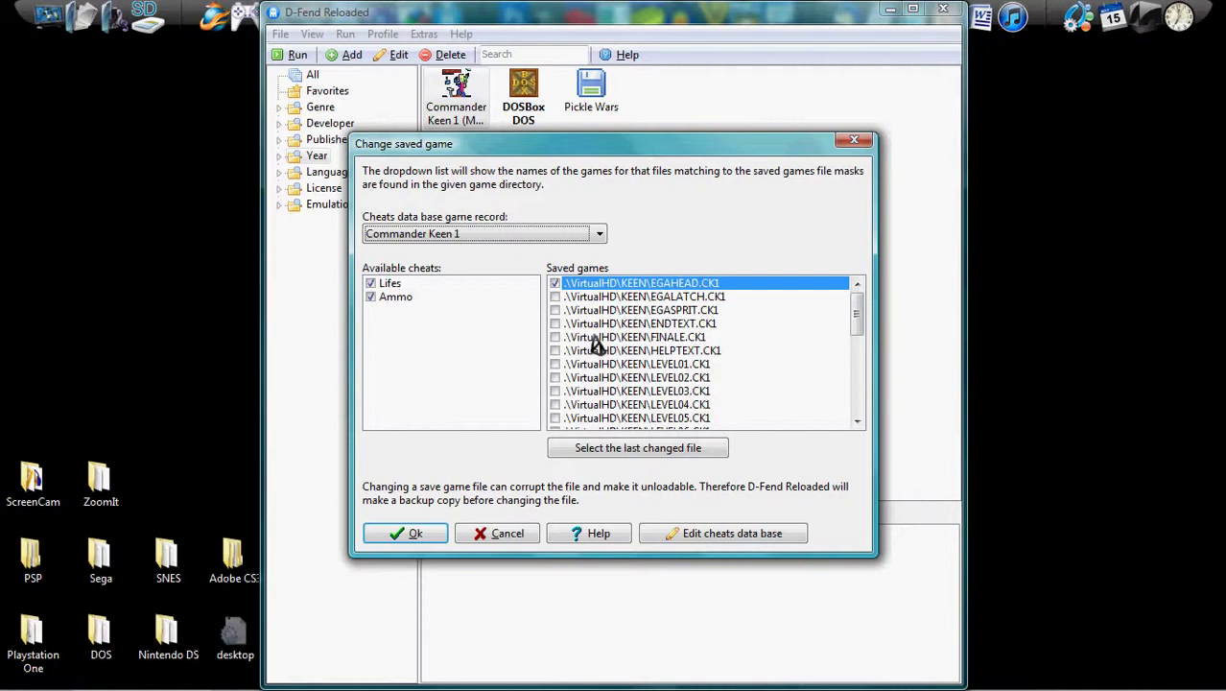
Select the last changed file, EGAHEAD.CK1, and apply the Lifes and Ammo cheats to it
left_click(634, 378)
left_click(691, 286)
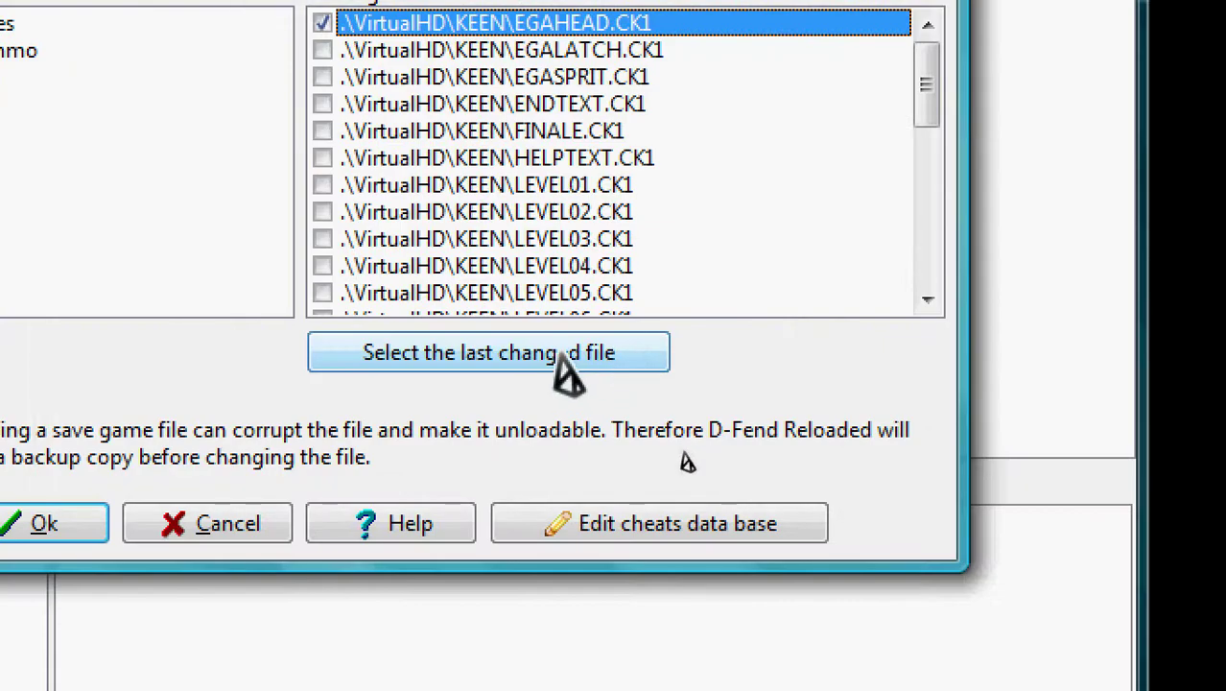
left_click(557, 362)
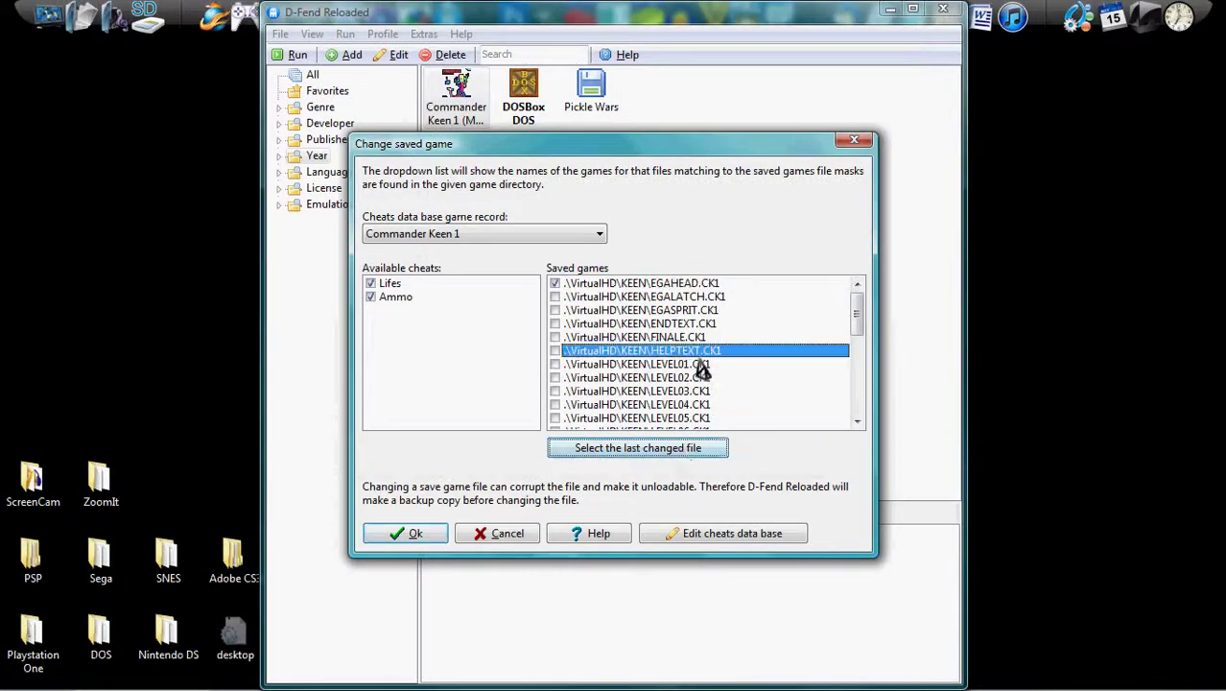
left_click(603, 163)
left_click(624, 285)
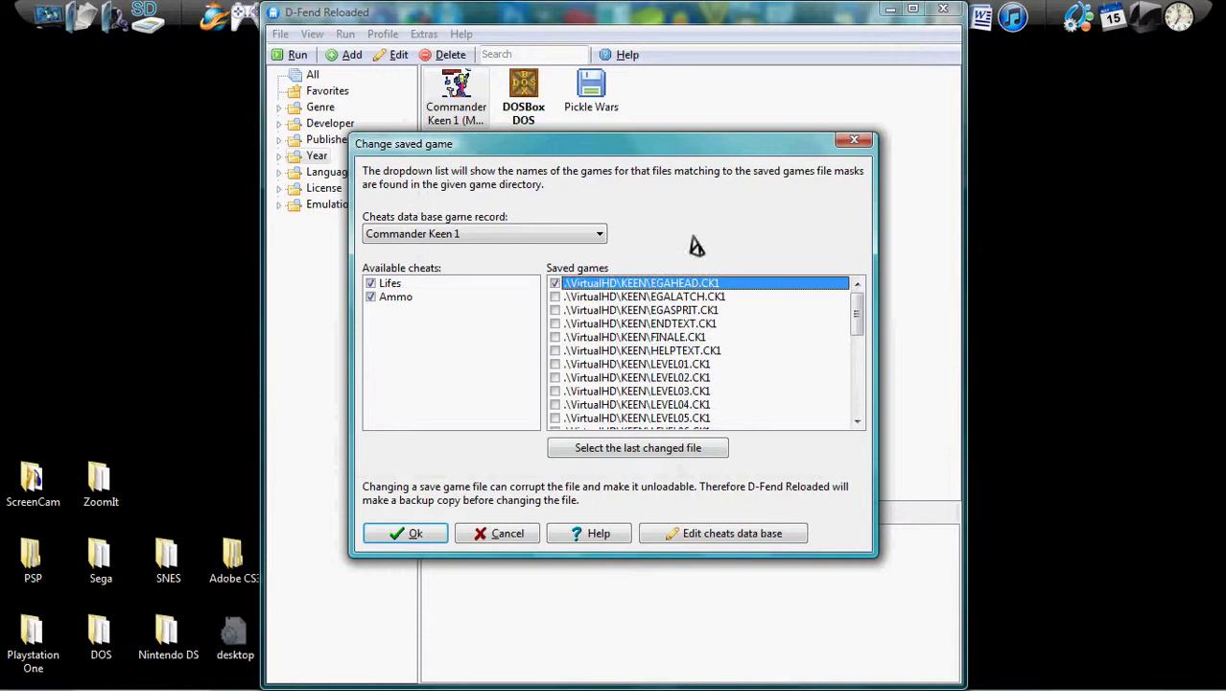
left_click(619, 453)
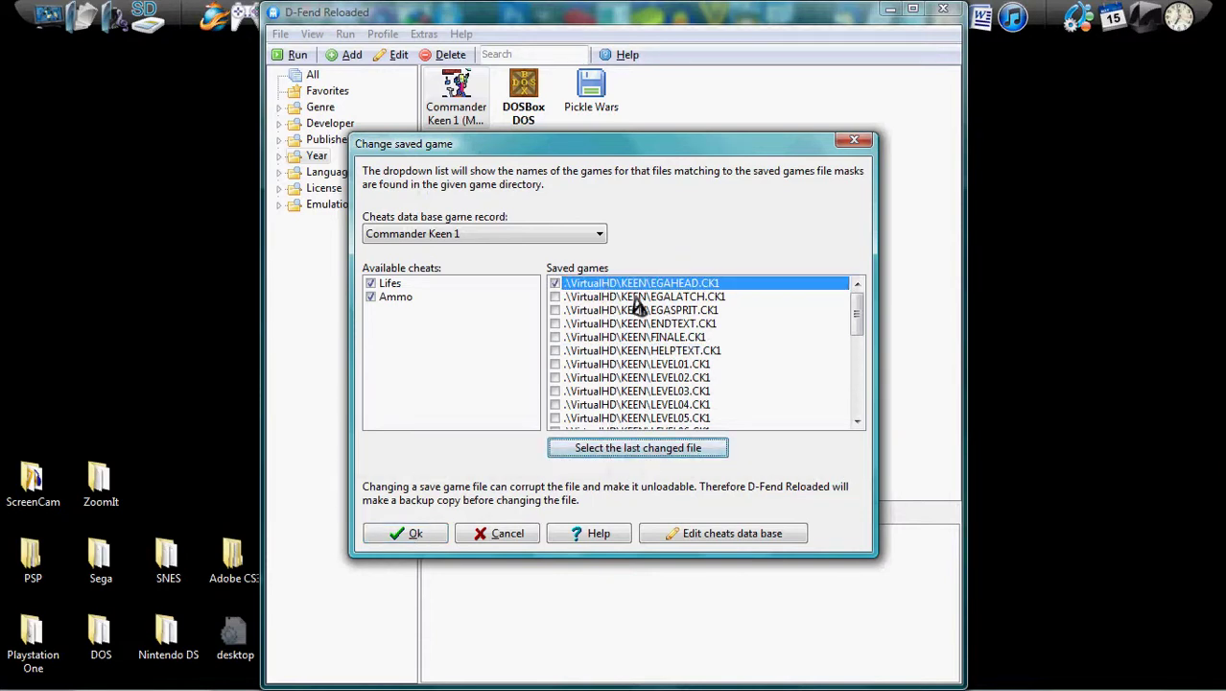
left_click(410, 534)
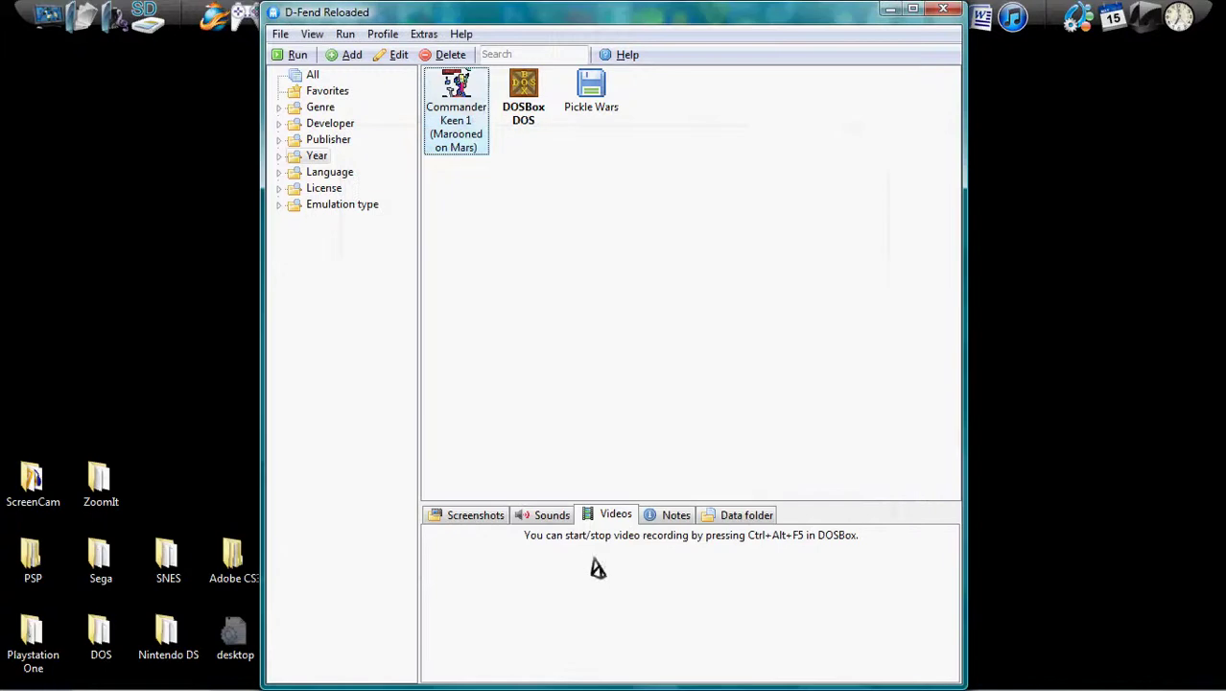
mouse_move(478, 114)
left_click(619, 110)
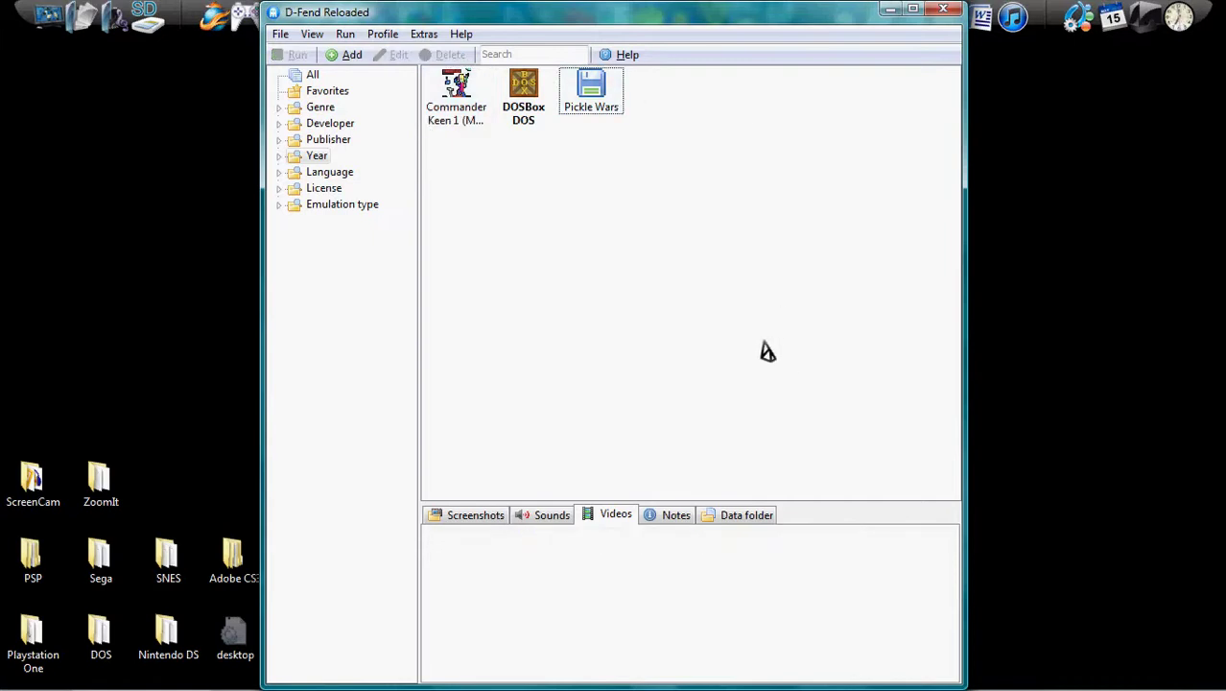
left_click(475, 107)
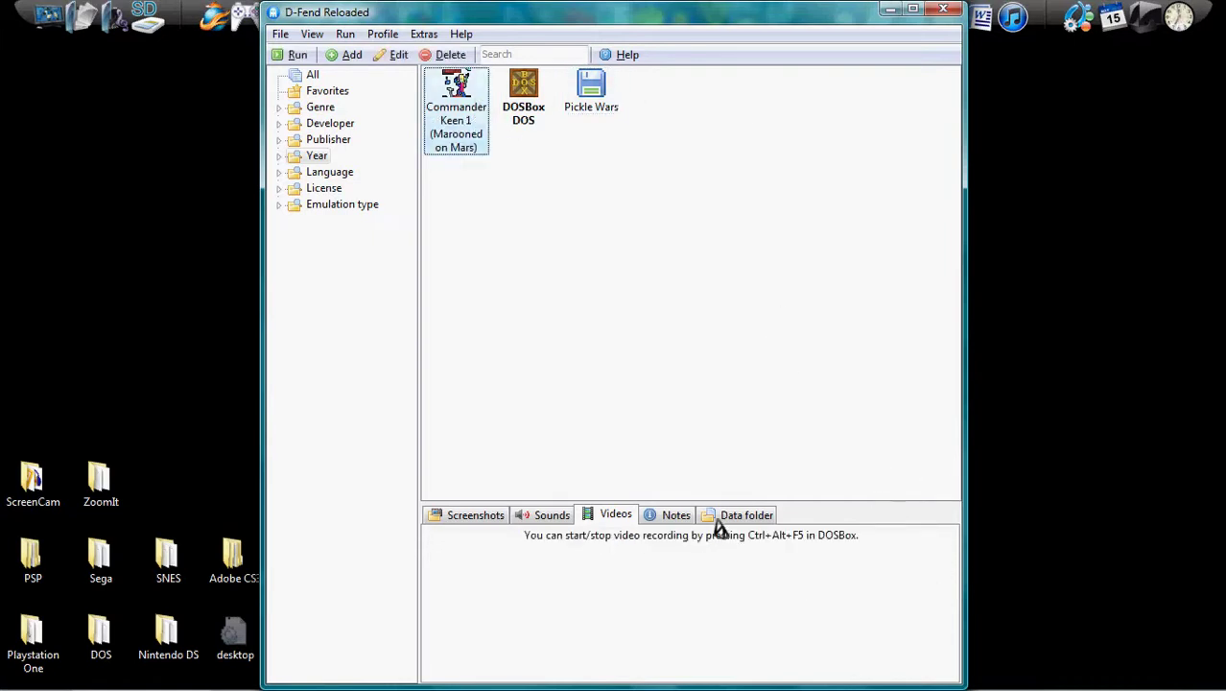
left_click(320, 36)
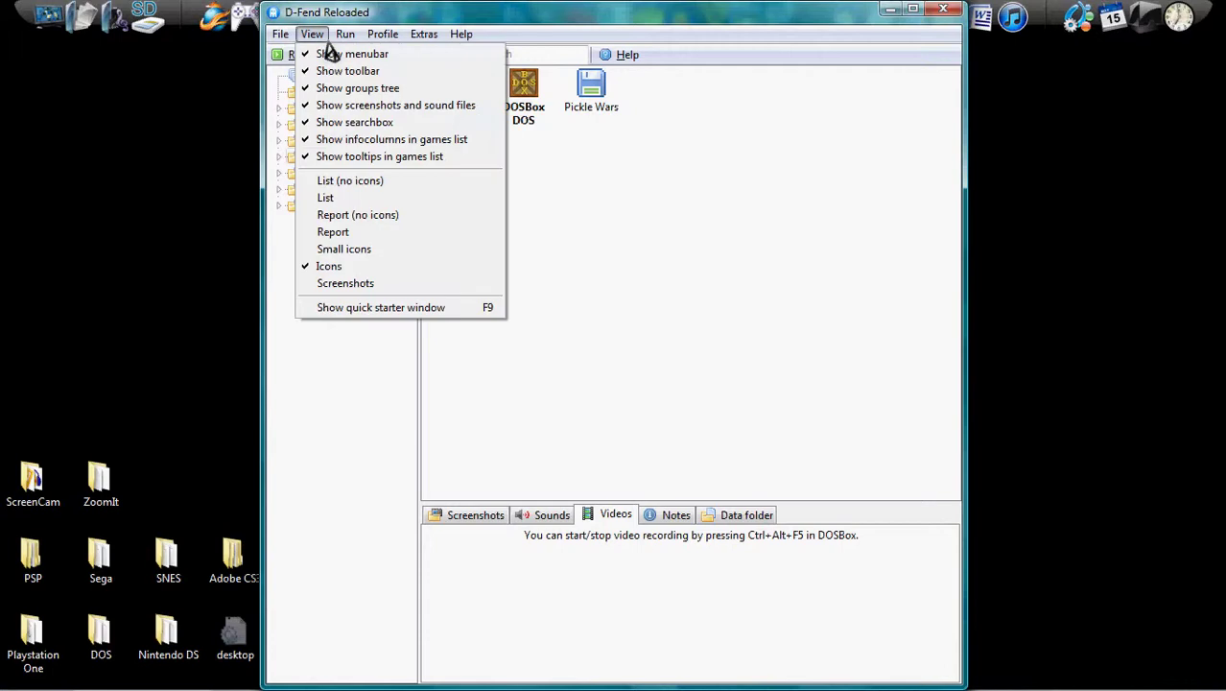
left_click(649, 292)
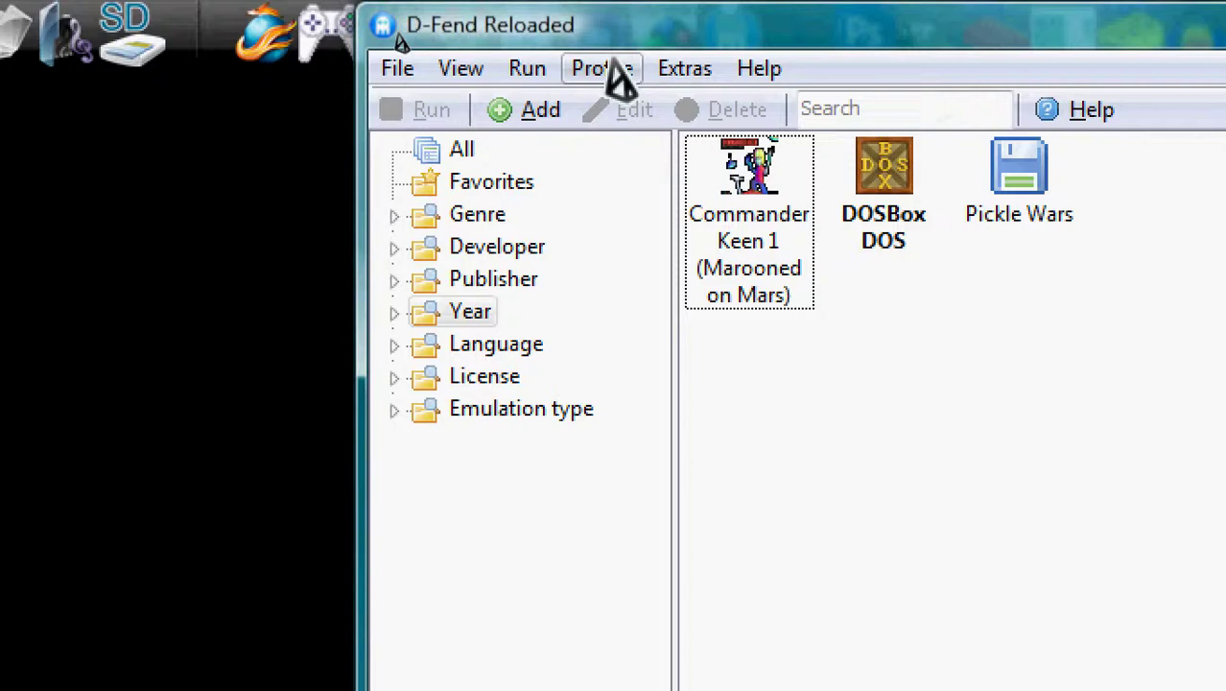
Open the package downloads and look through the template, icon, icon set, language file and multiple games lists, returning to the games list
left_click(604, 69)
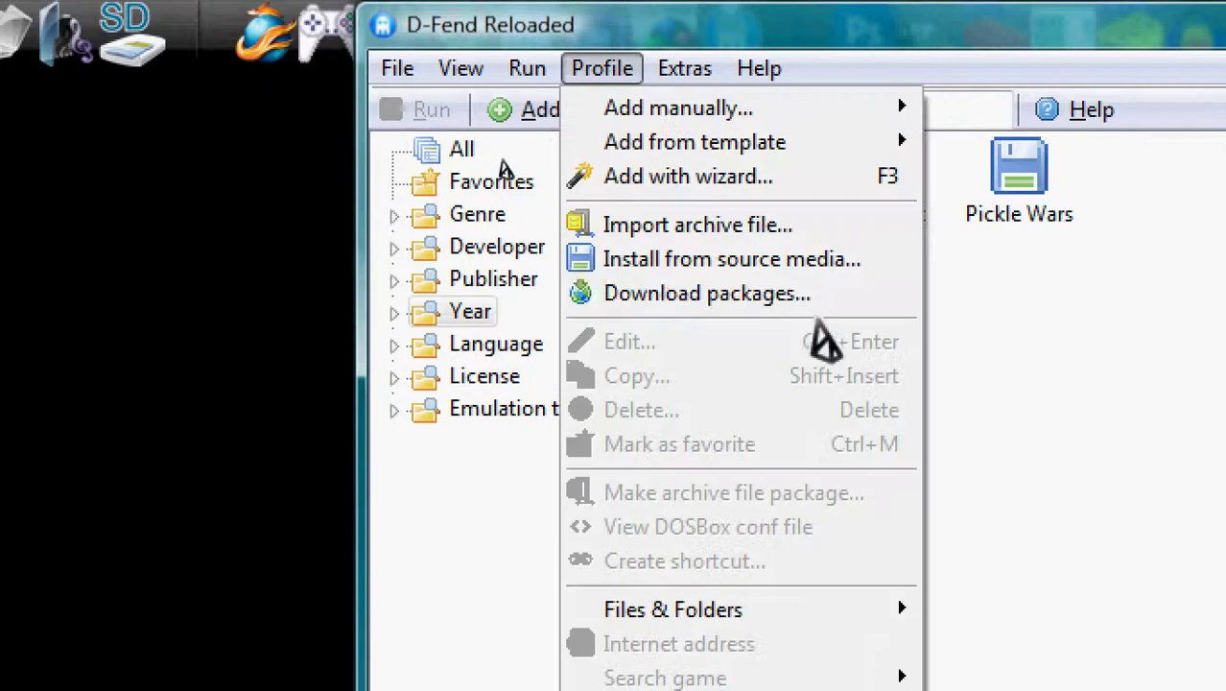
left_click(812, 293)
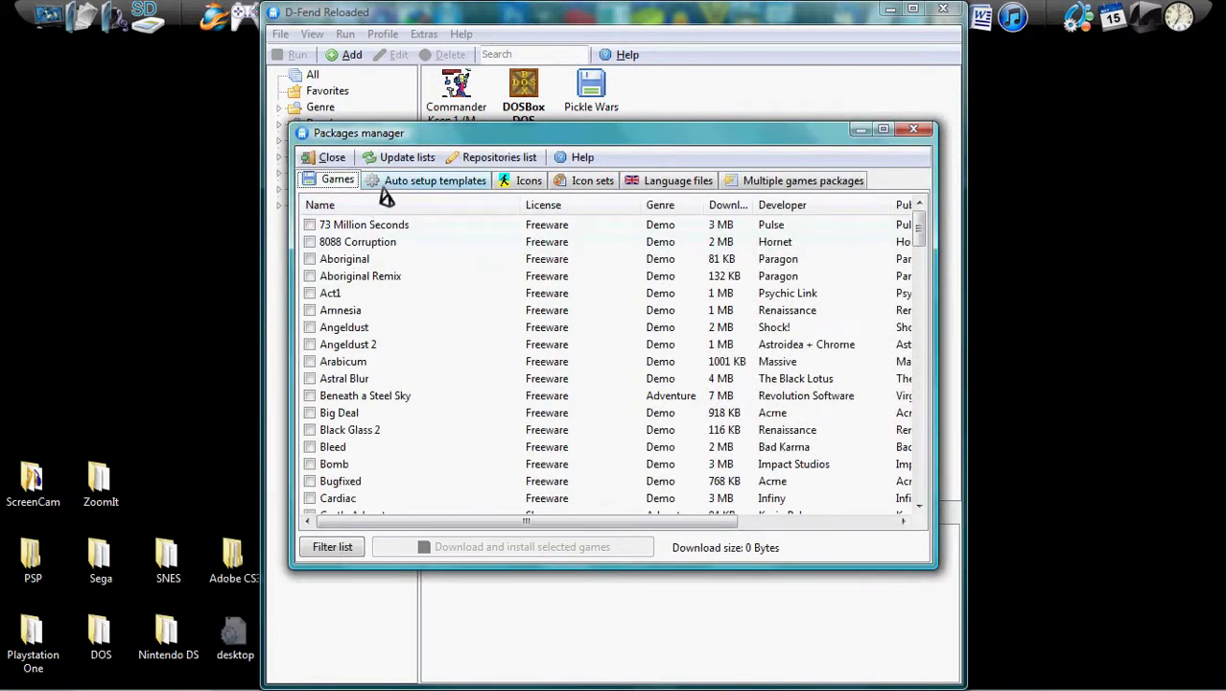
left_click(390, 187)
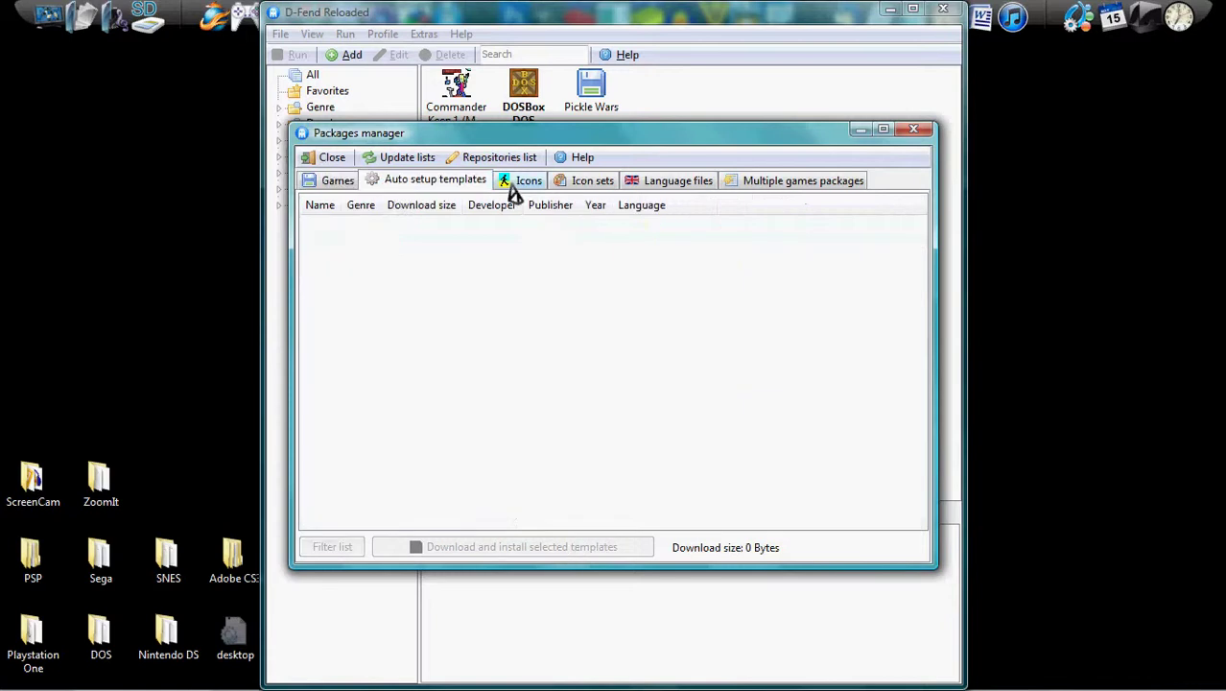
left_click(530, 188)
left_click(595, 187)
left_click(692, 191)
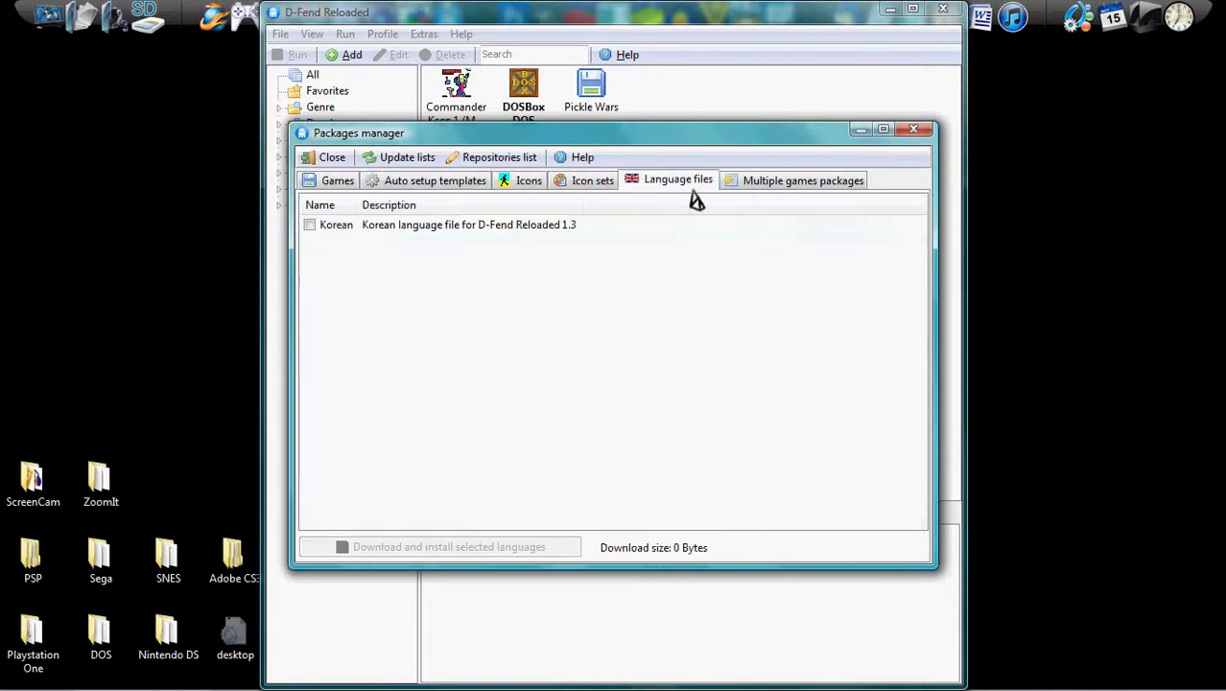
left_click(811, 191)
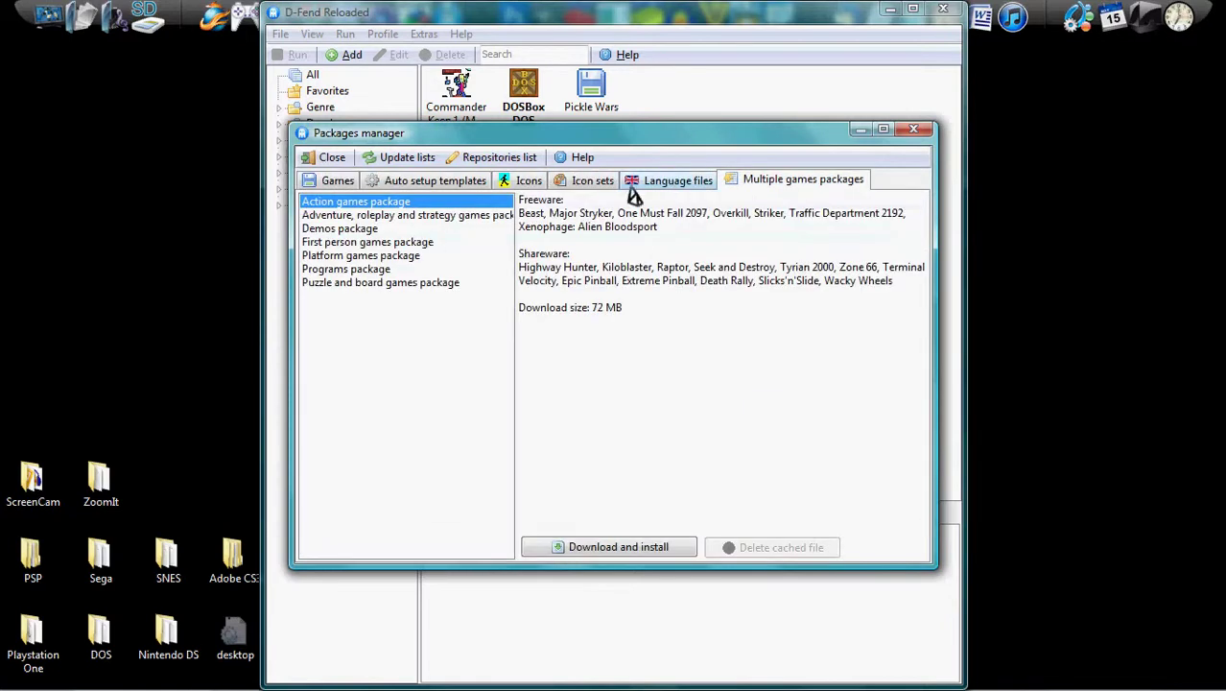
left_click(335, 187)
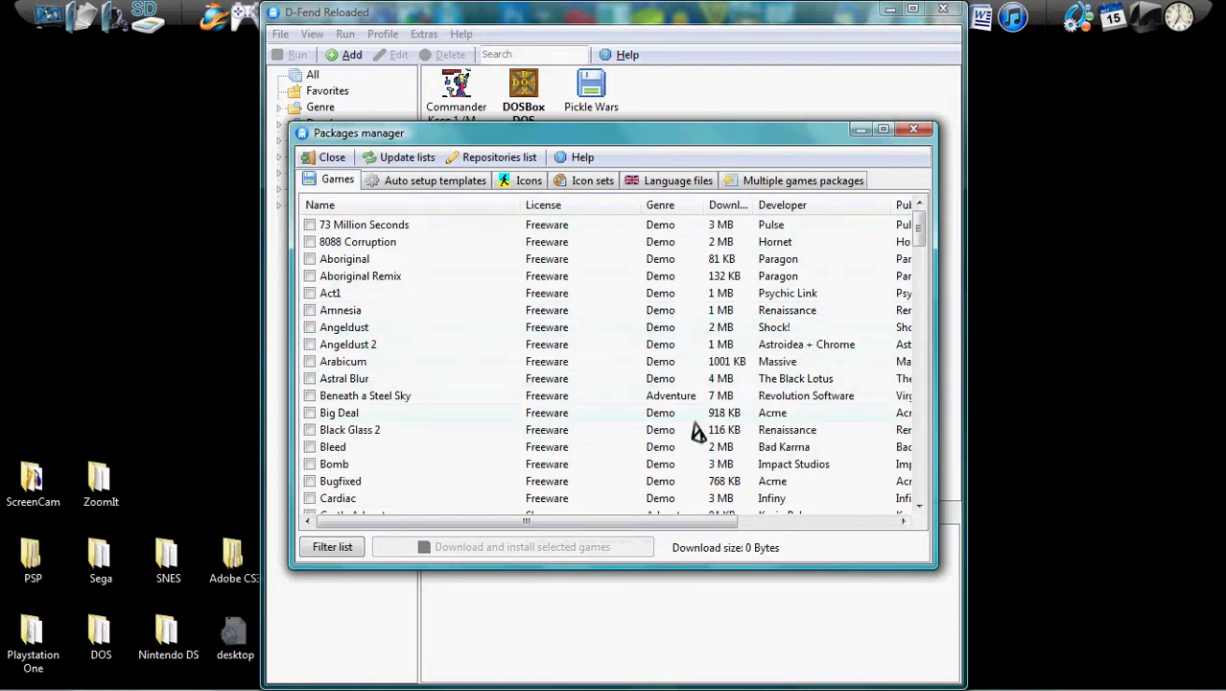
Find Beneath a Steel Sky in the list of downloadable games, then download and install it
mouse_move(702, 425)
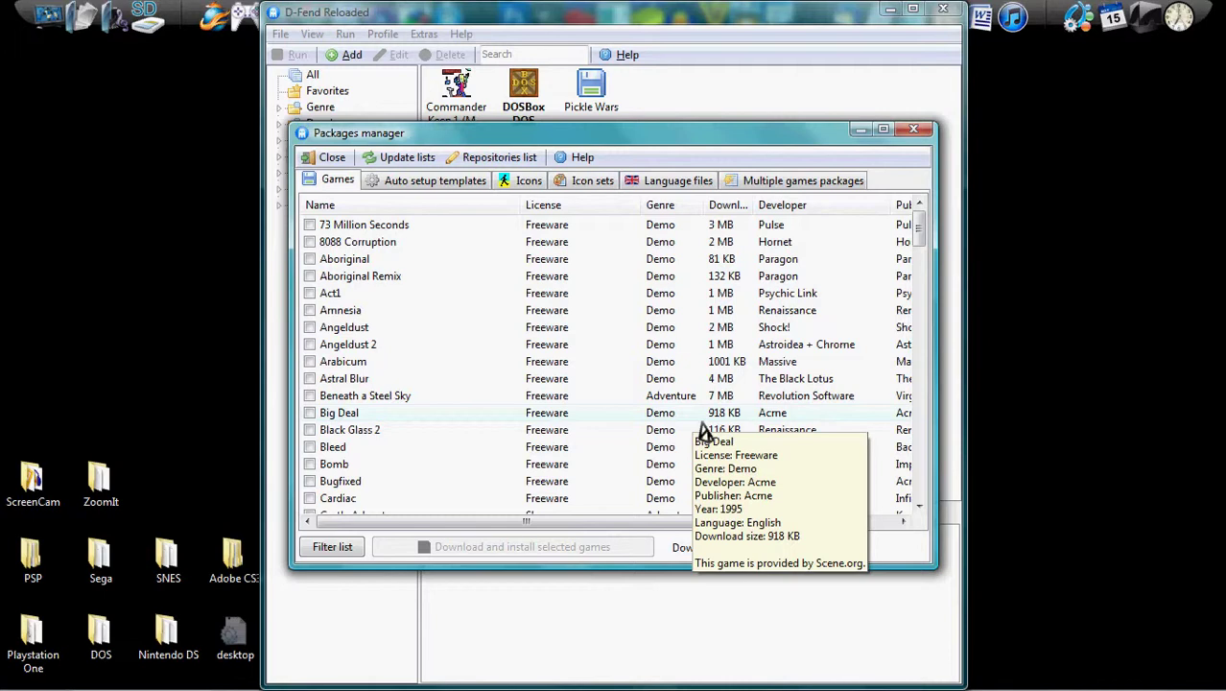
mouse_move(414, 411)
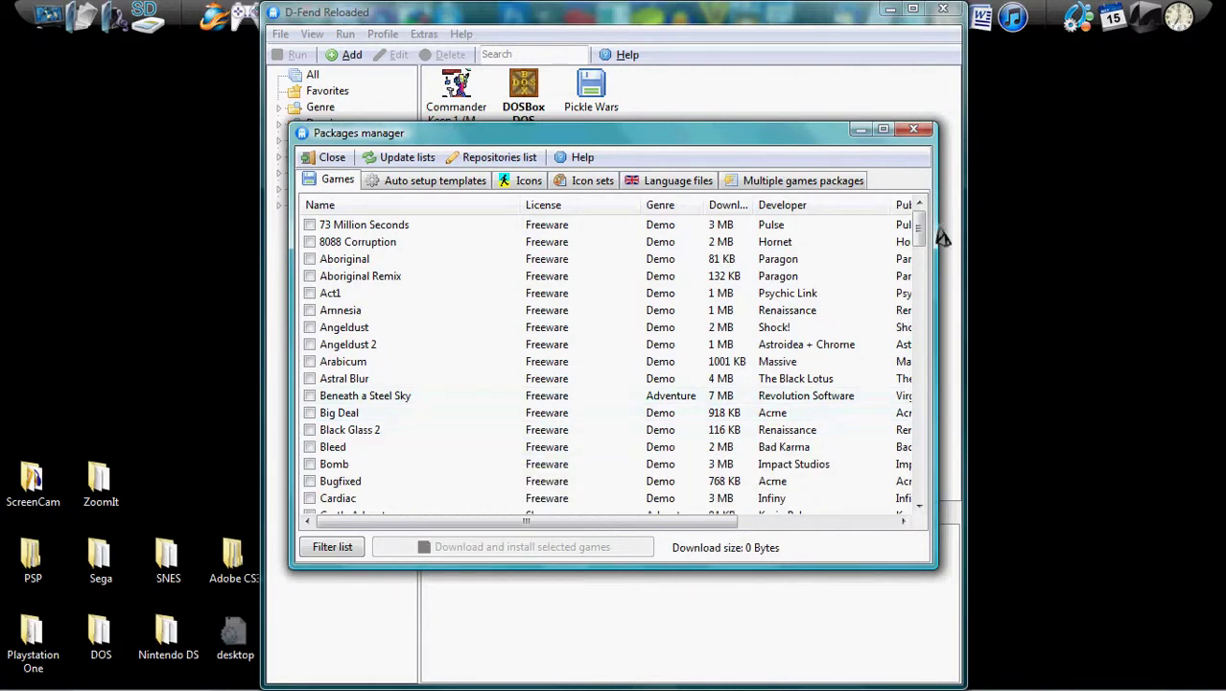
scroll(937, 276, "down", 7)
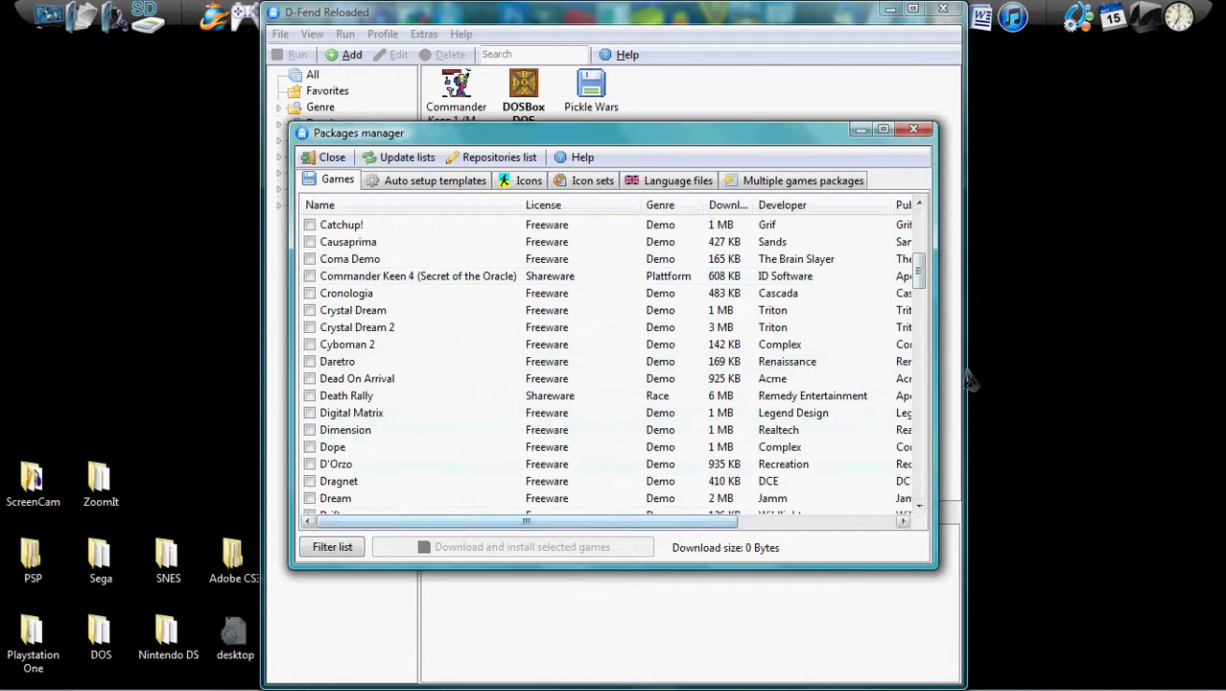
scroll(926, 254, "down", 3)
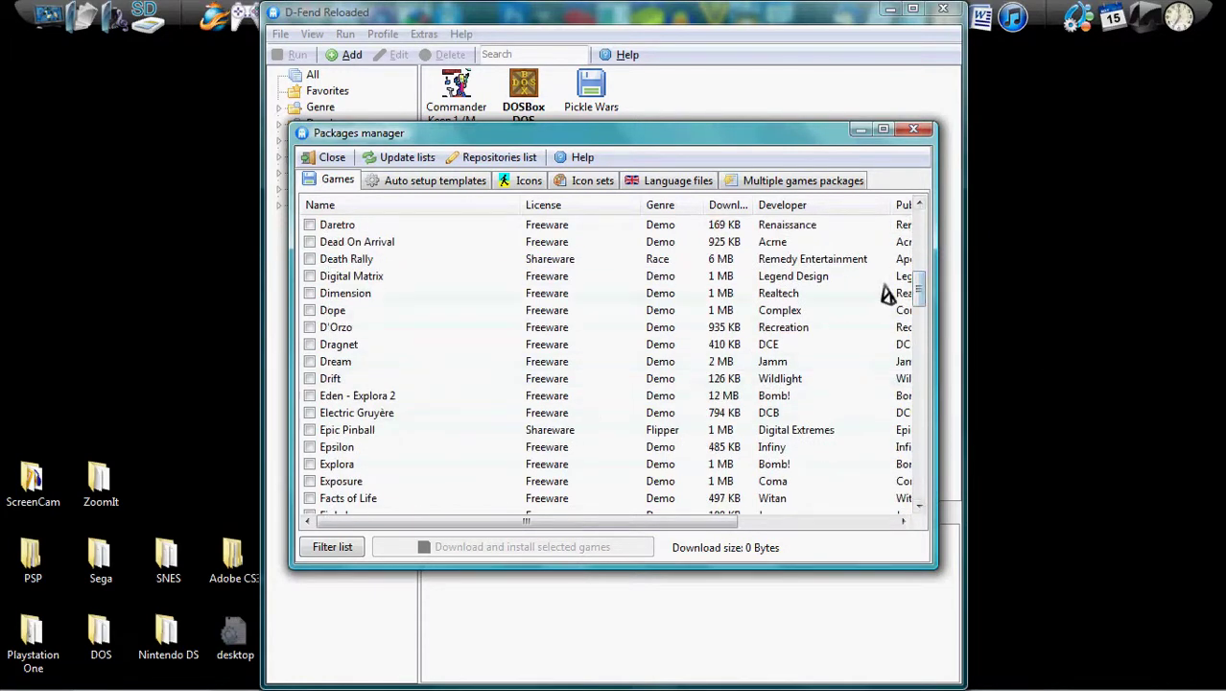
left_click_drag(929, 297, 925, 248)
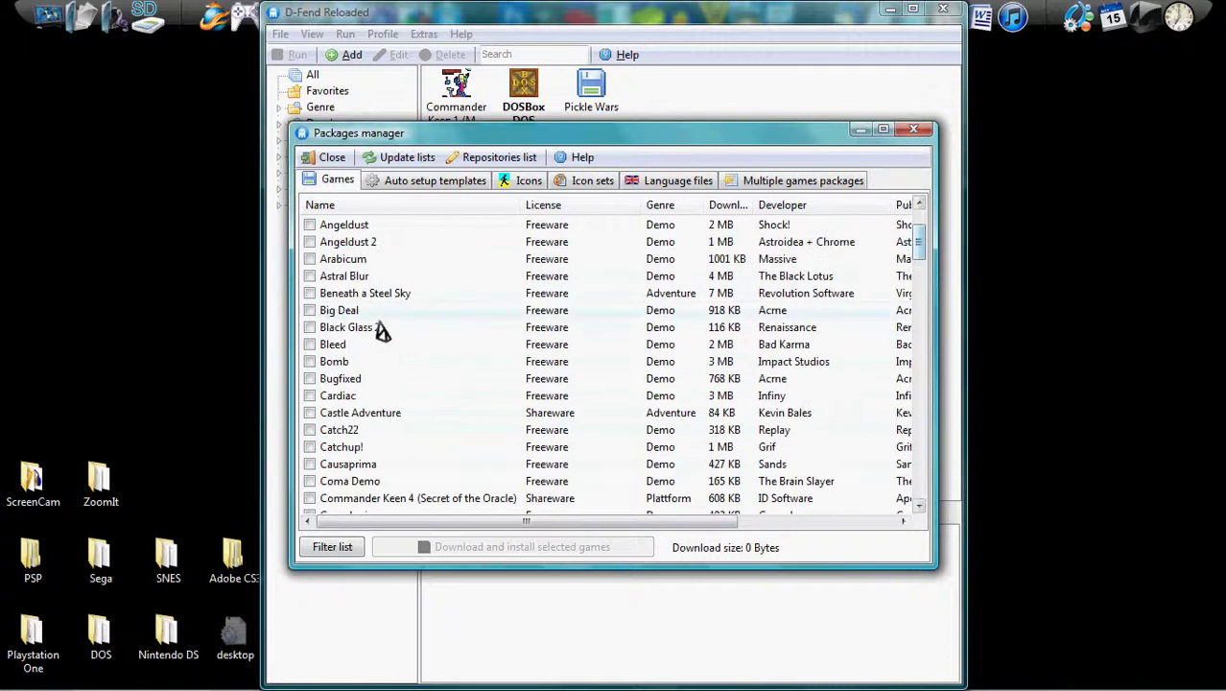
left_click(323, 298)
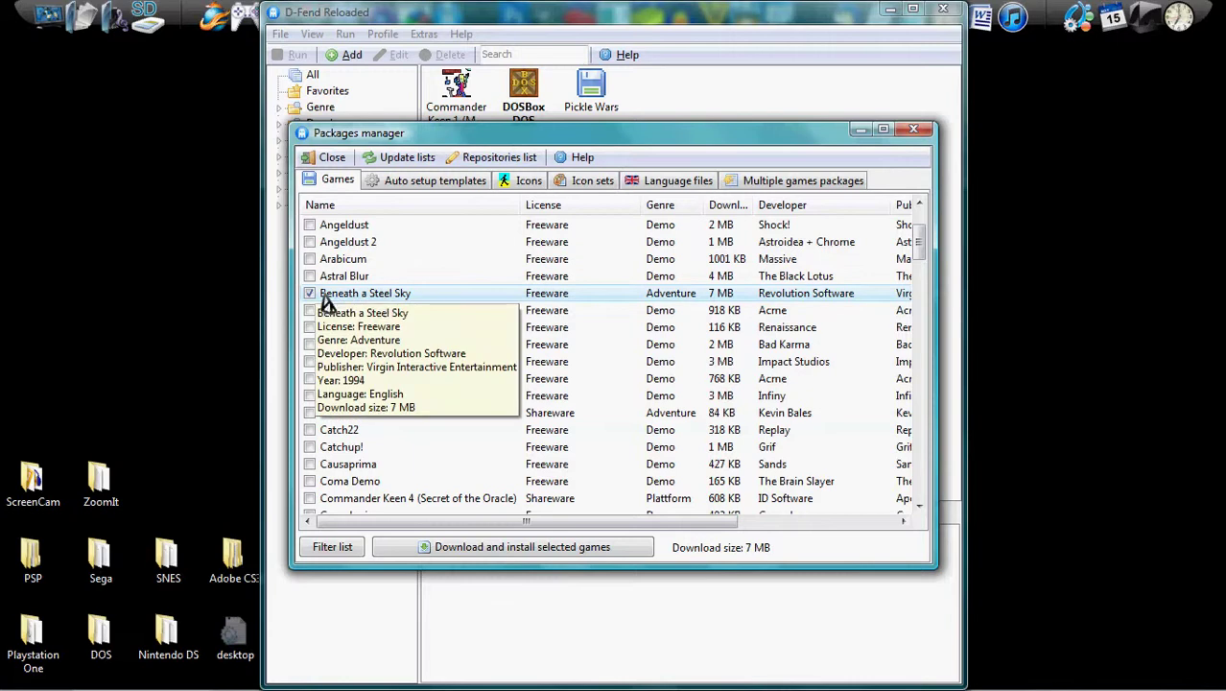
left_click(534, 551)
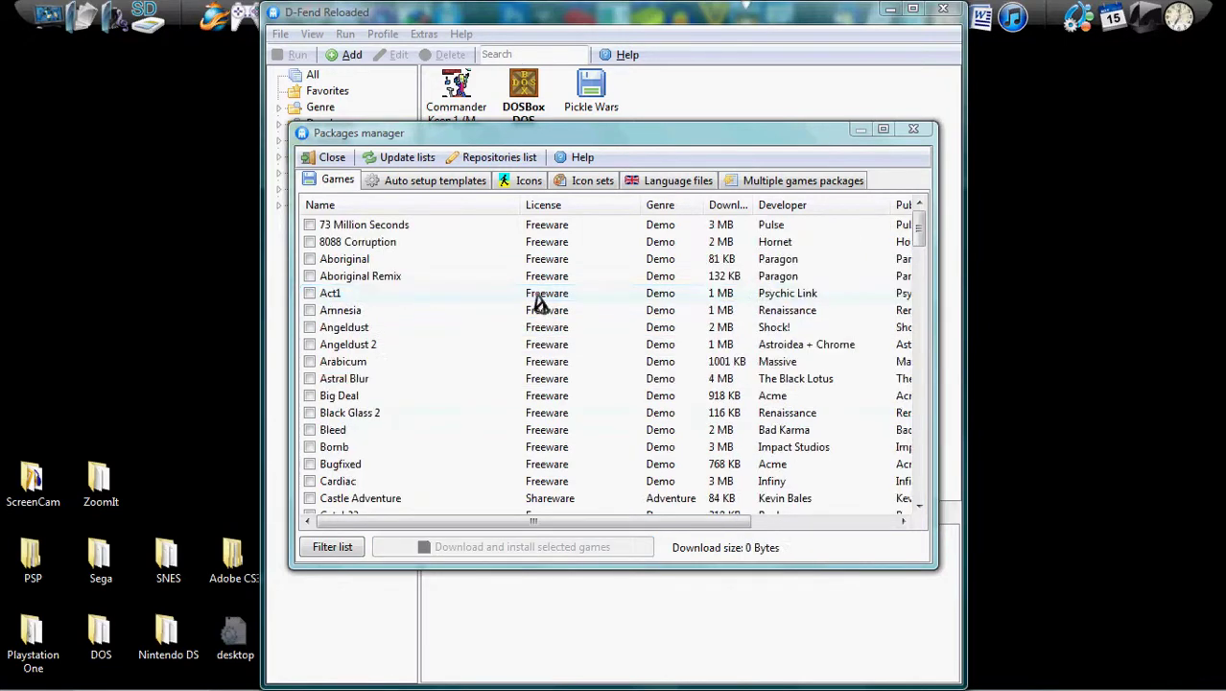
Review the auto setup template, icon, icon set and language file lists again and show the multiple games packages
left_click(455, 191)
left_click(543, 190)
left_click(560, 190)
left_click(671, 191)
left_click(746, 191)
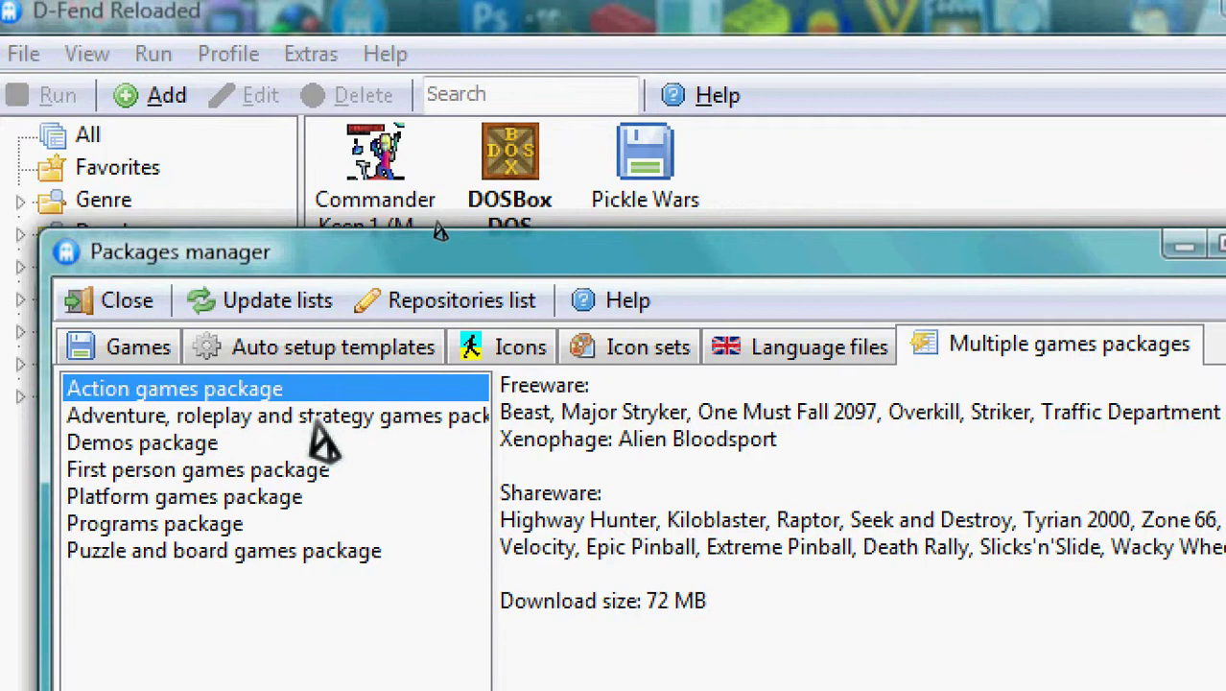
Look through the contents of the adventure, demos, first person, platform and programs packages in the multiple games packages
left_click(202, 418)
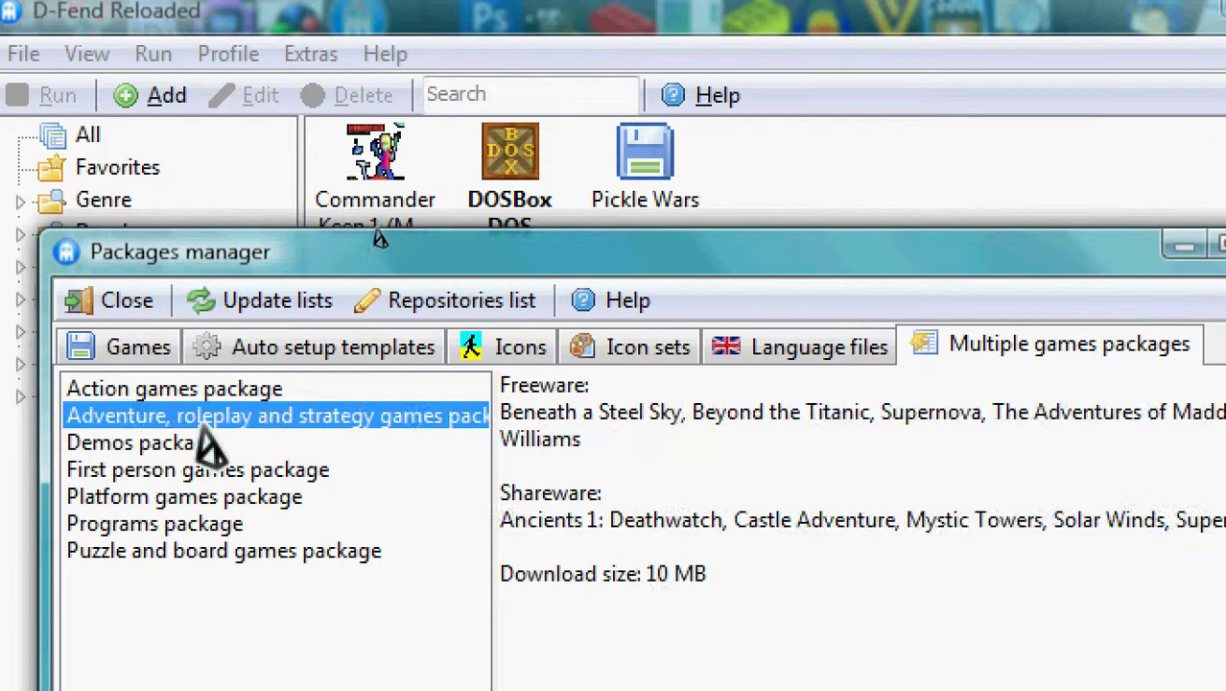
left_click(195, 443)
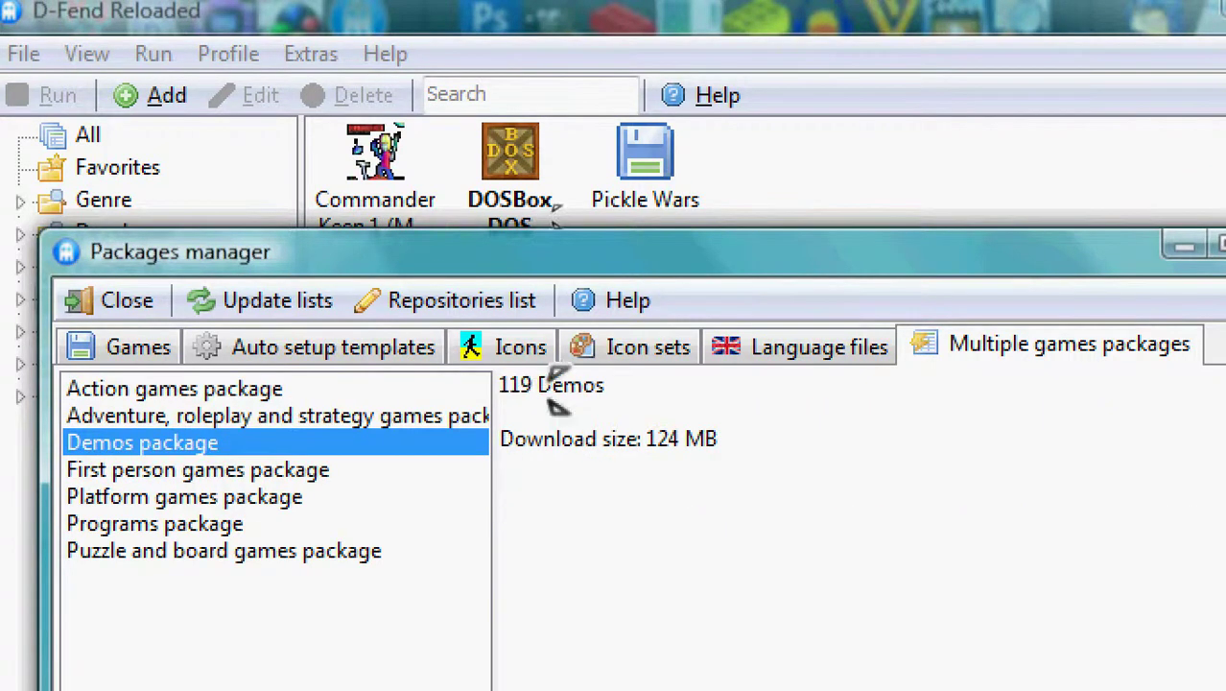
left_click(134, 469)
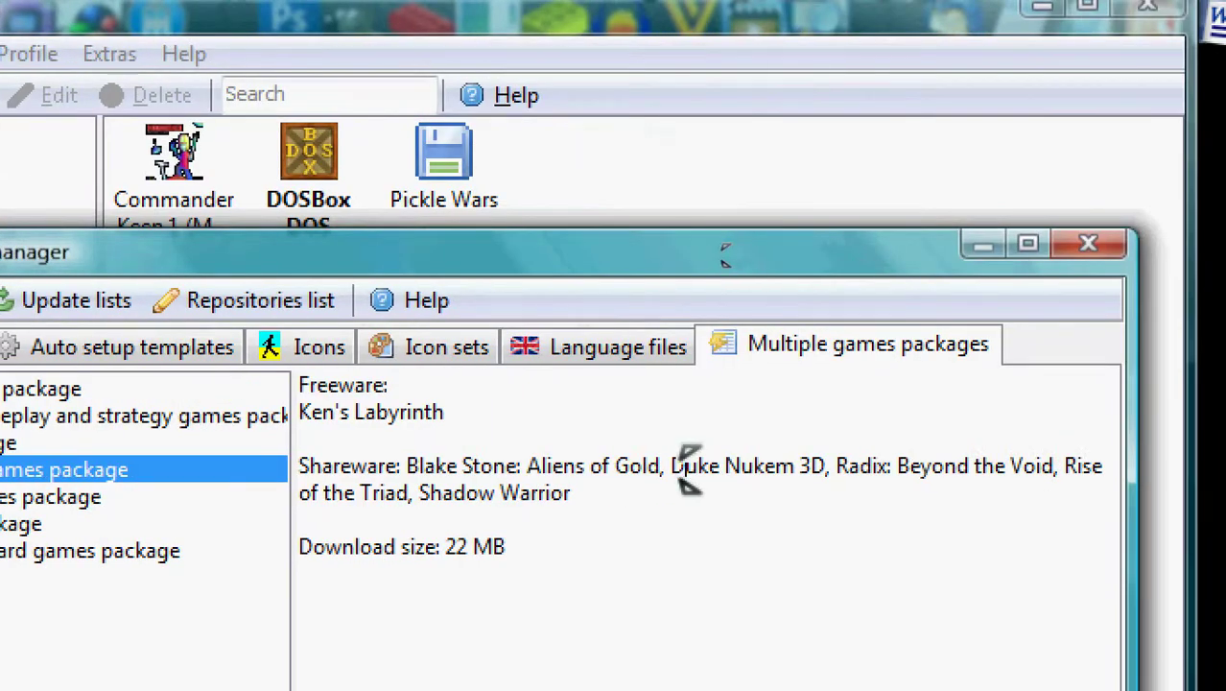
left_click_drag(903, 466, 1043, 470)
left_click(734, 579)
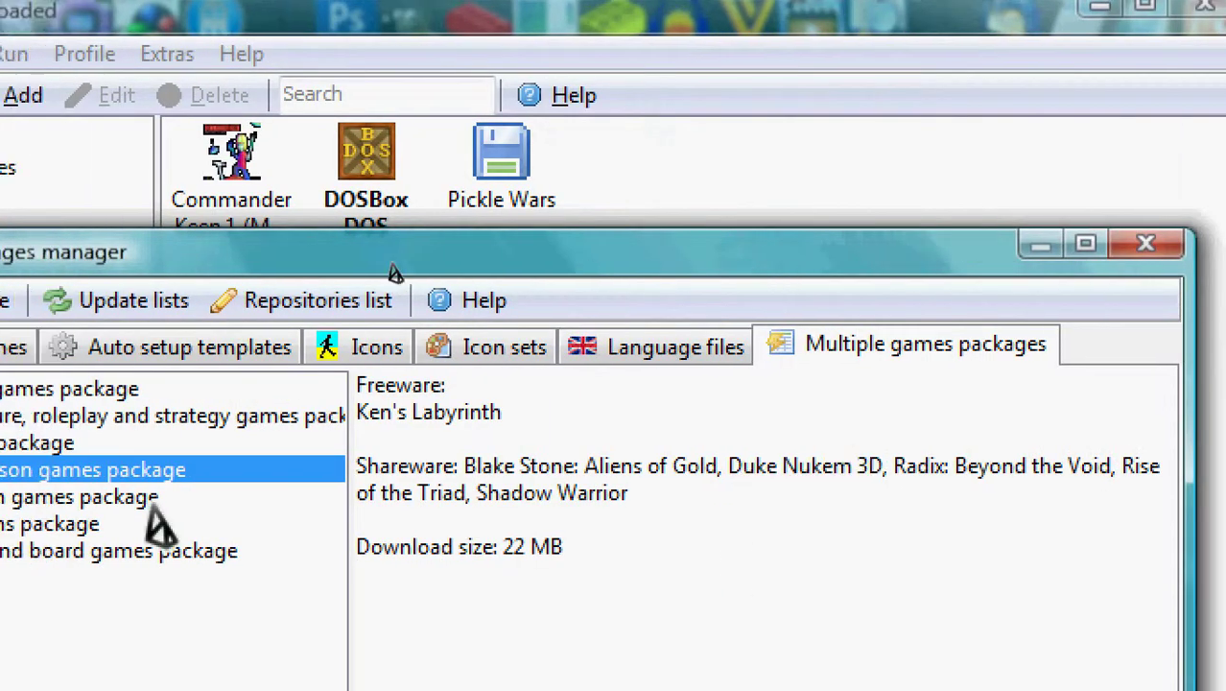
left_click(280, 496)
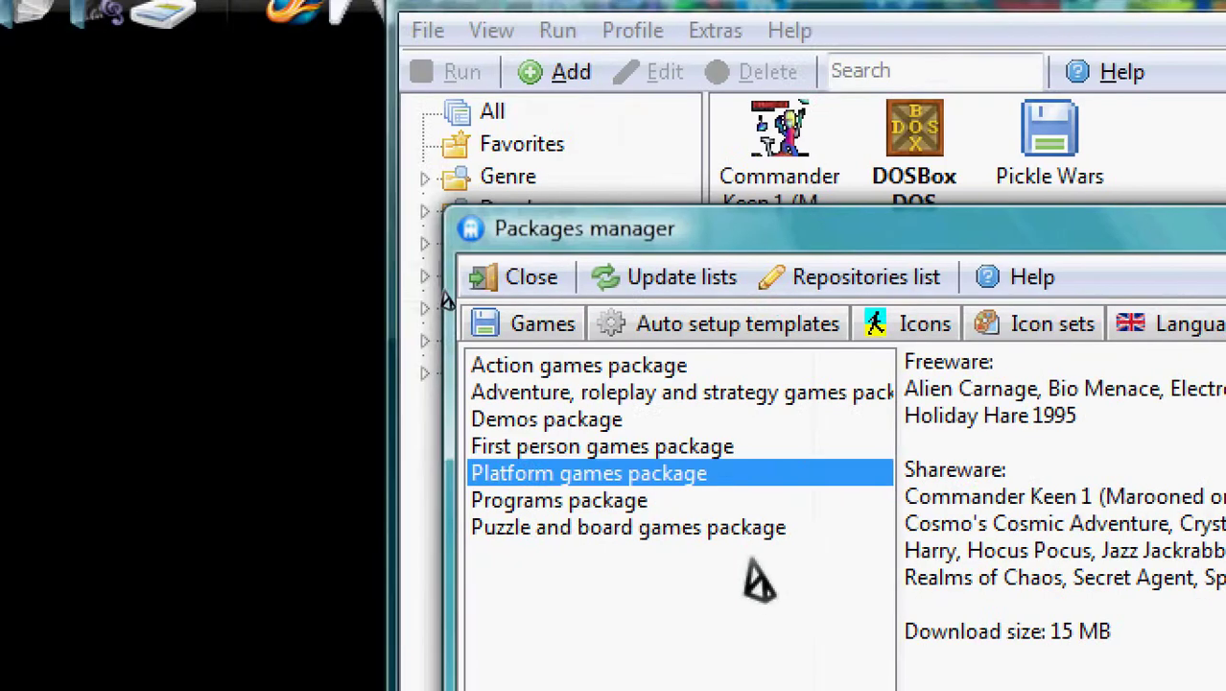
left_click(611, 503)
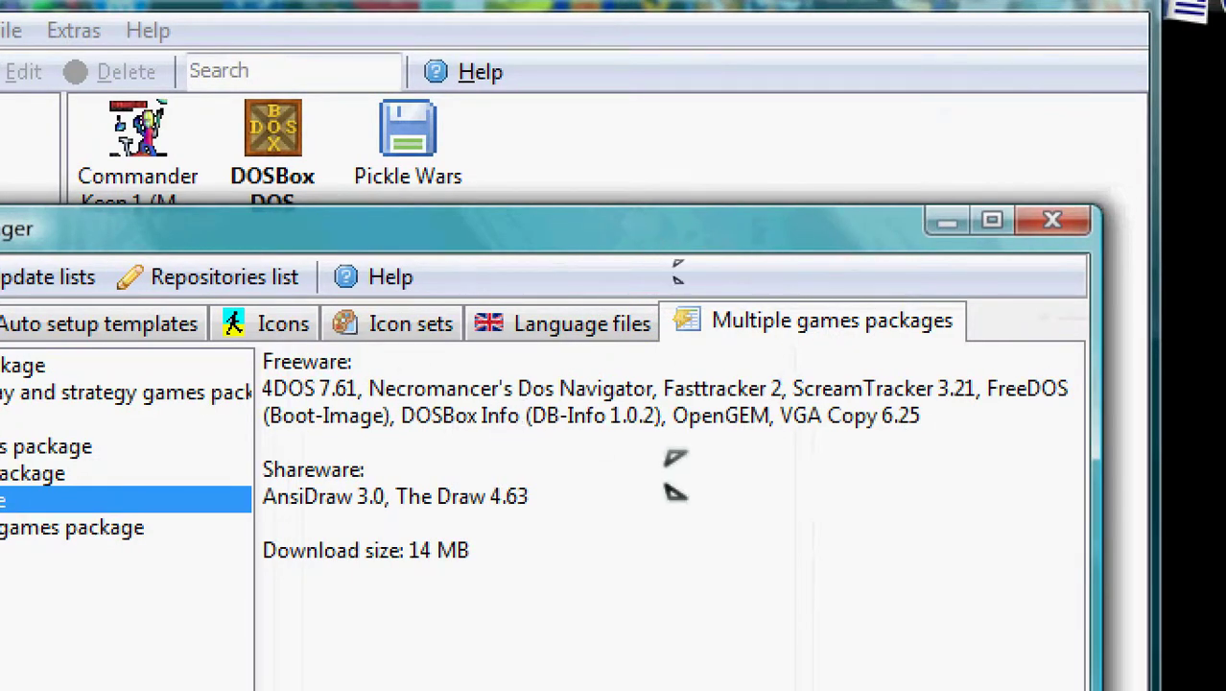
left_click_drag(395, 496, 589, 509)
left_click(636, 503)
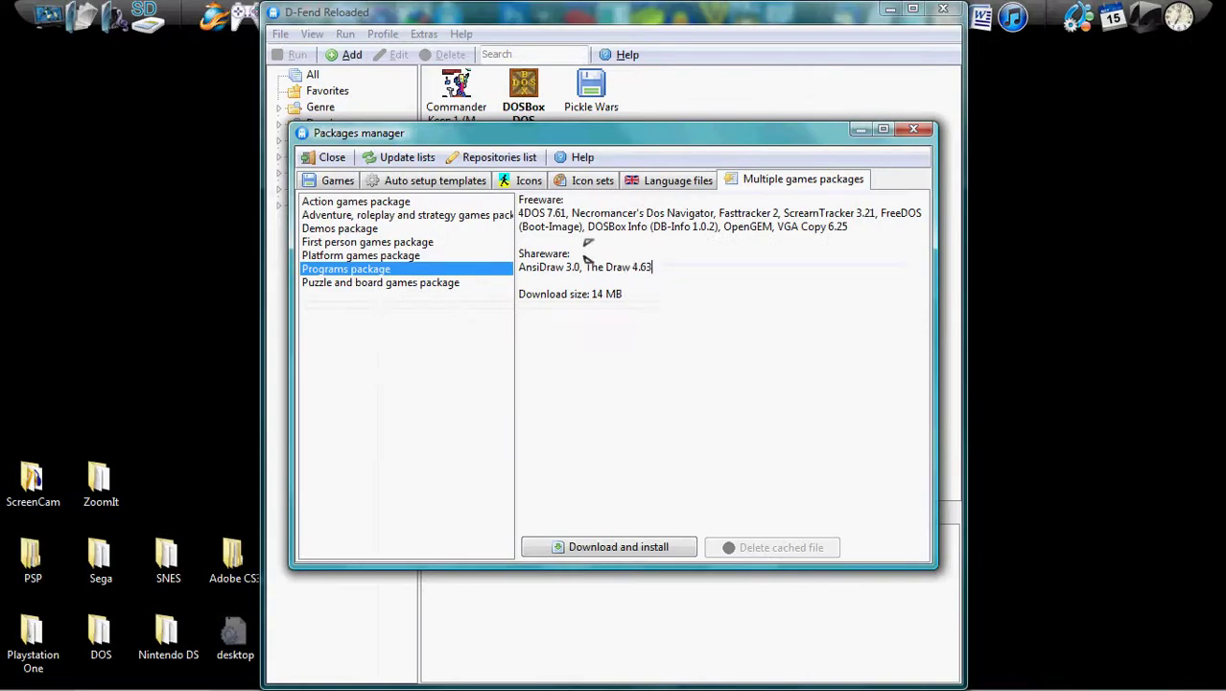
Return to the games list, update the package lists, and close the packages manager
left_click(357, 187)
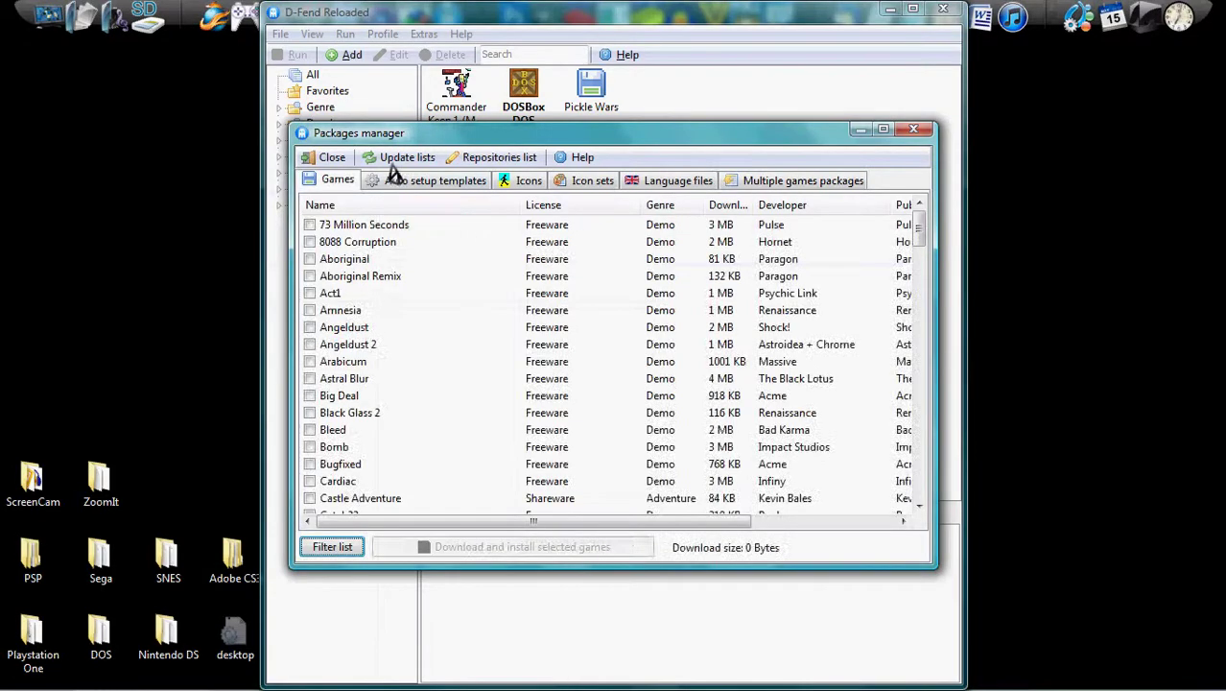
left_click(394, 161)
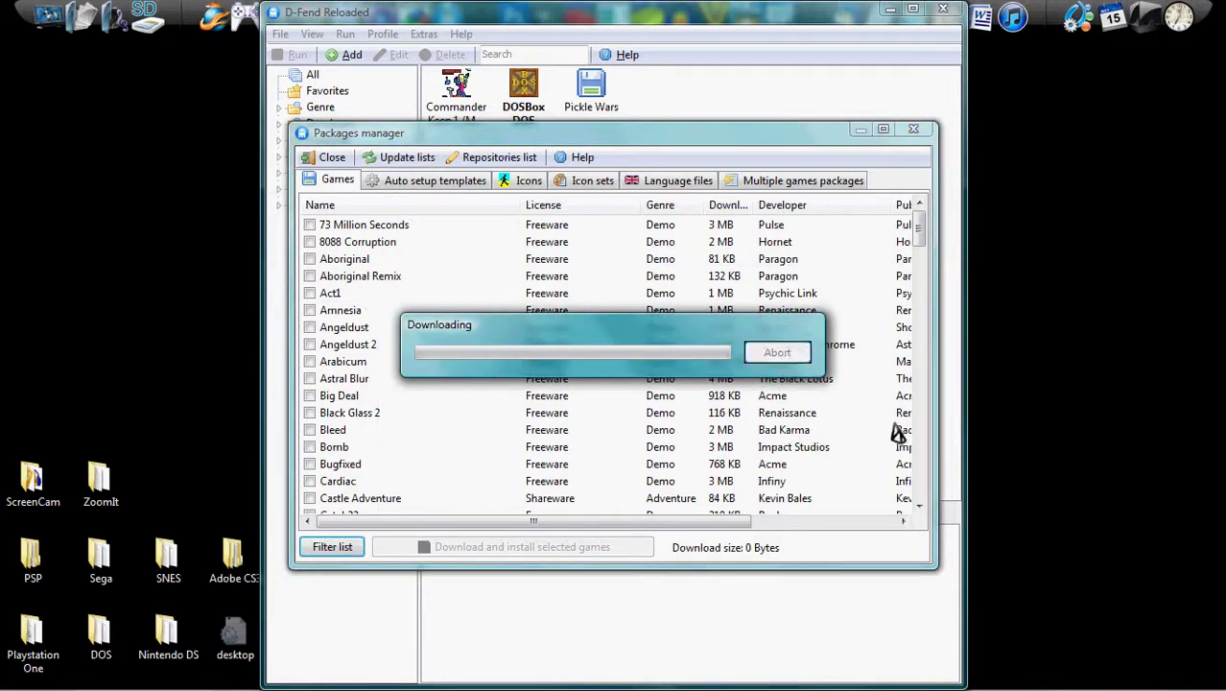
left_click(914, 130)
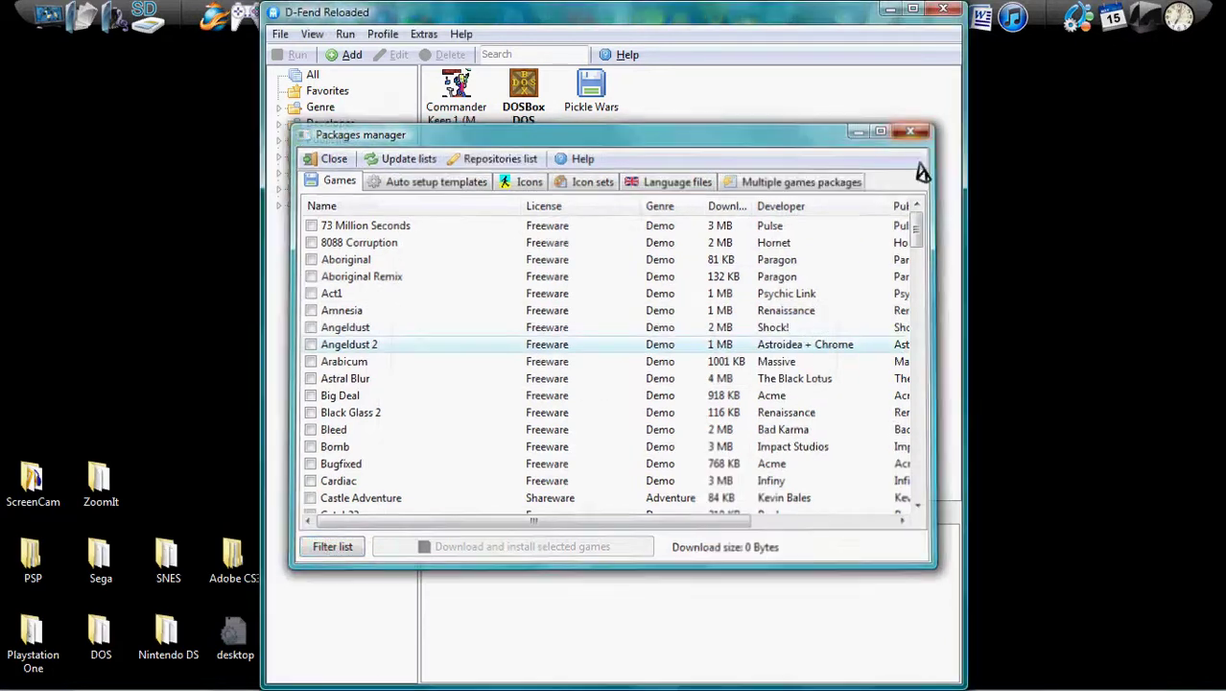
left_click(718, 299)
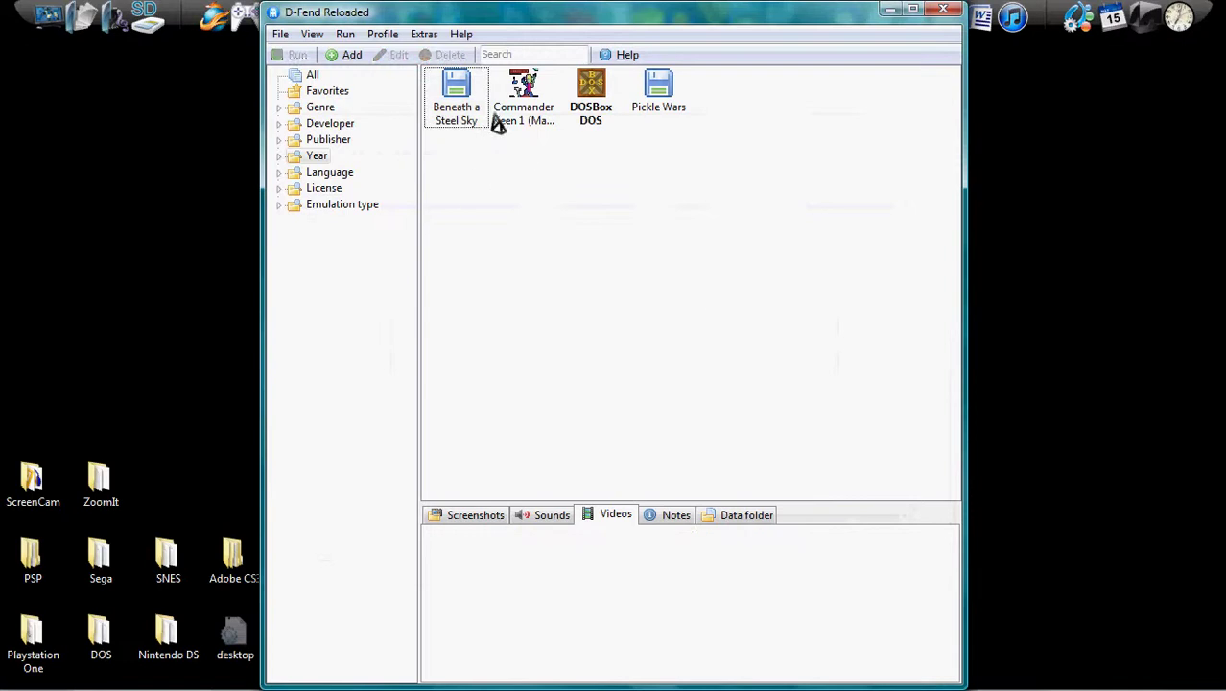
Show the screenshots of Beneath a Steel Sky, view sky_002.png at full size, and close the viewer
left_click(457, 122)
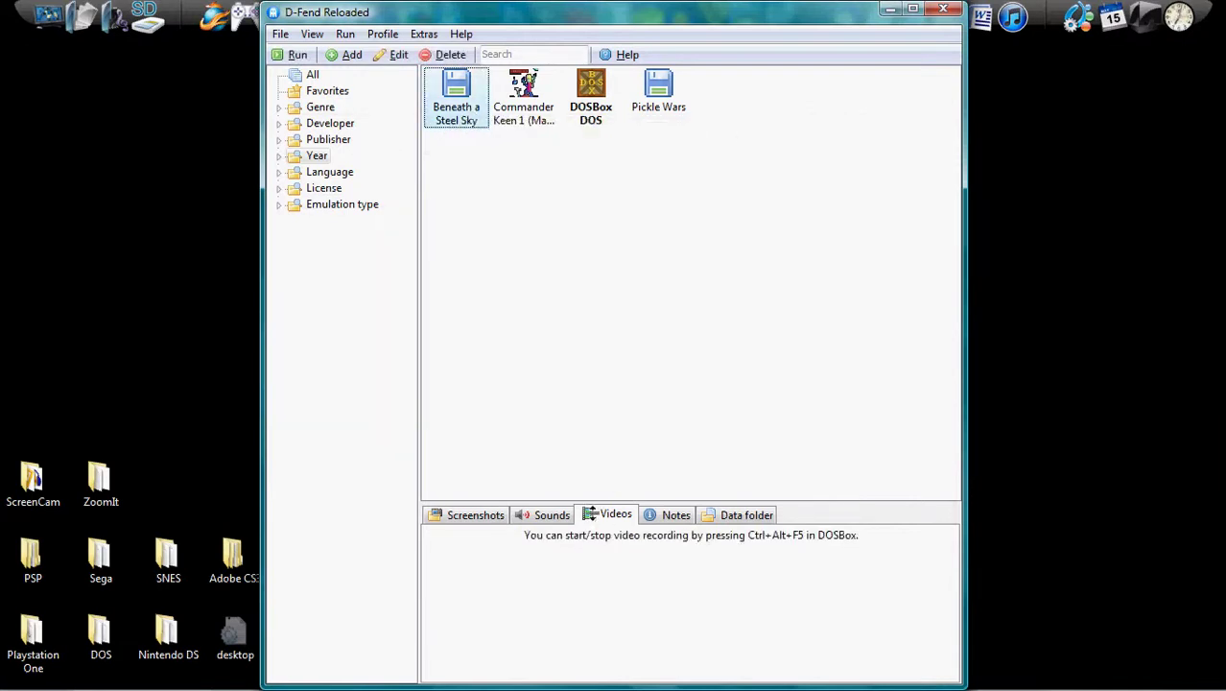
left_click(484, 516)
left_click(554, 587)
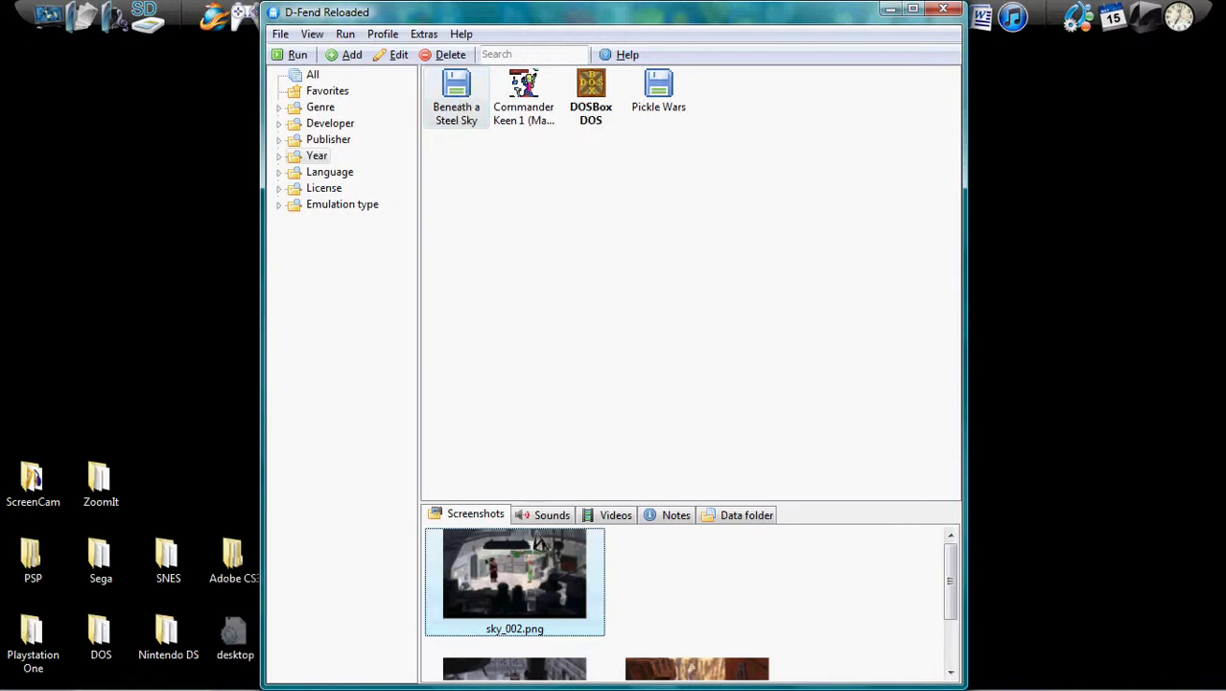
double_click(535, 551)
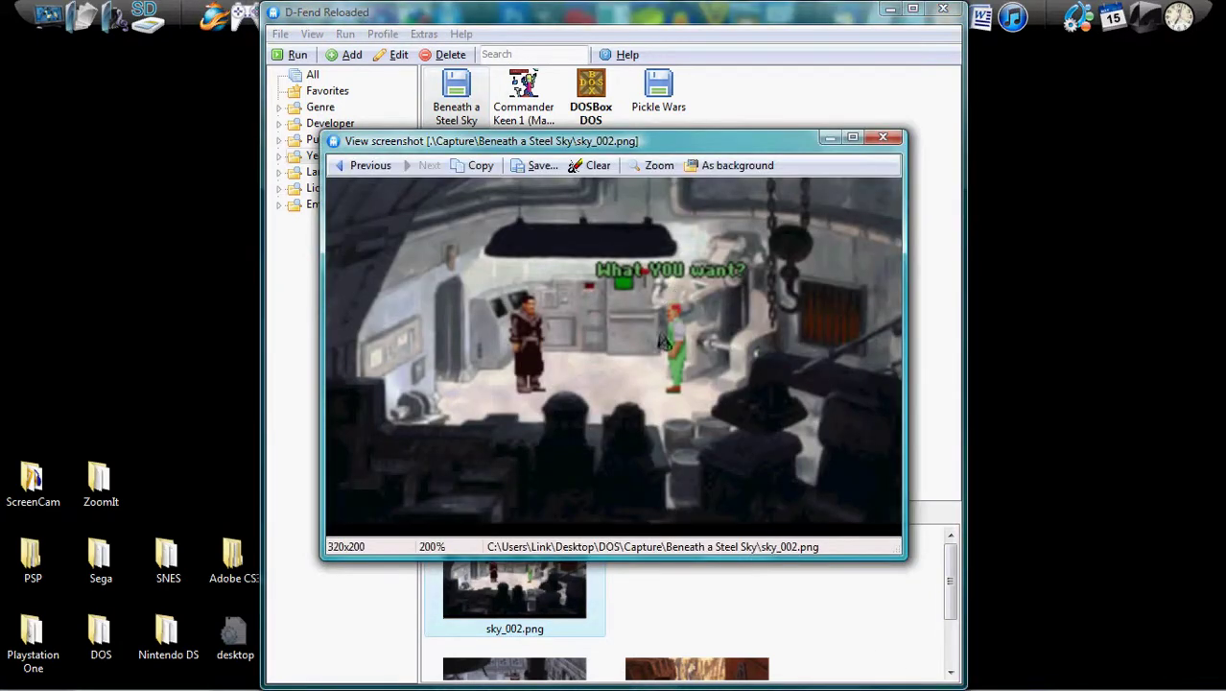
left_click(883, 137)
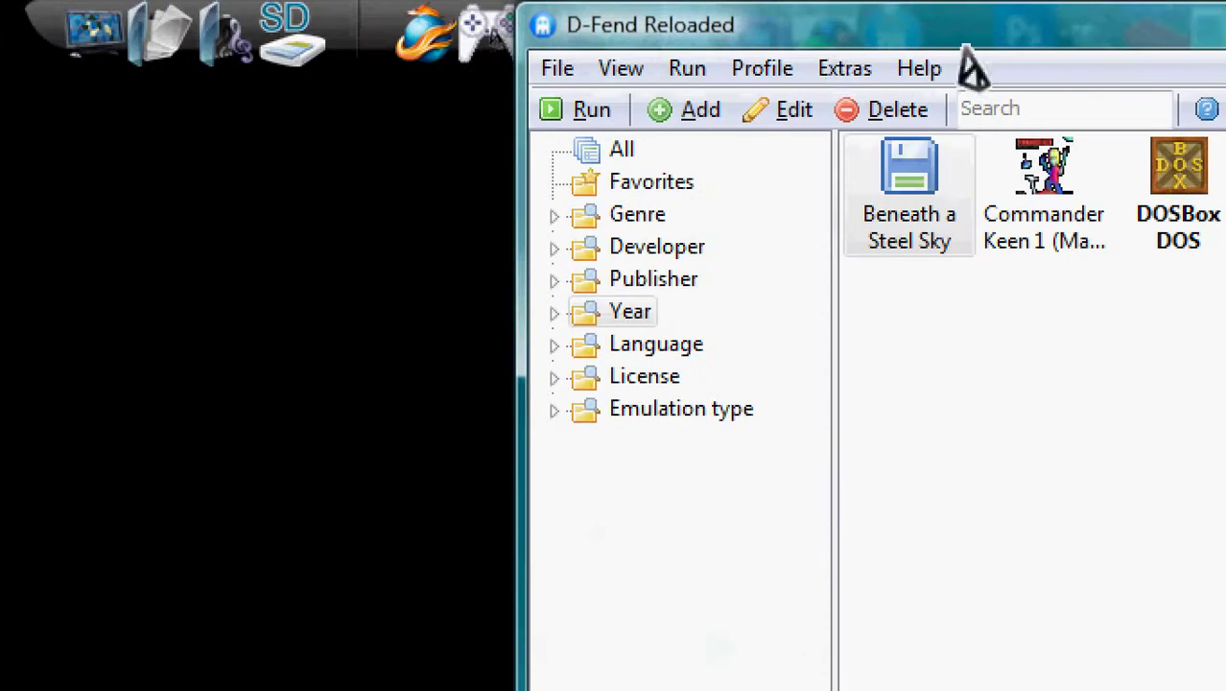
Run the DOSBox keymapper, inspect the first joystick's Y- and Y+ events and the numpad 6 binding, and exit
left_click(341, 36)
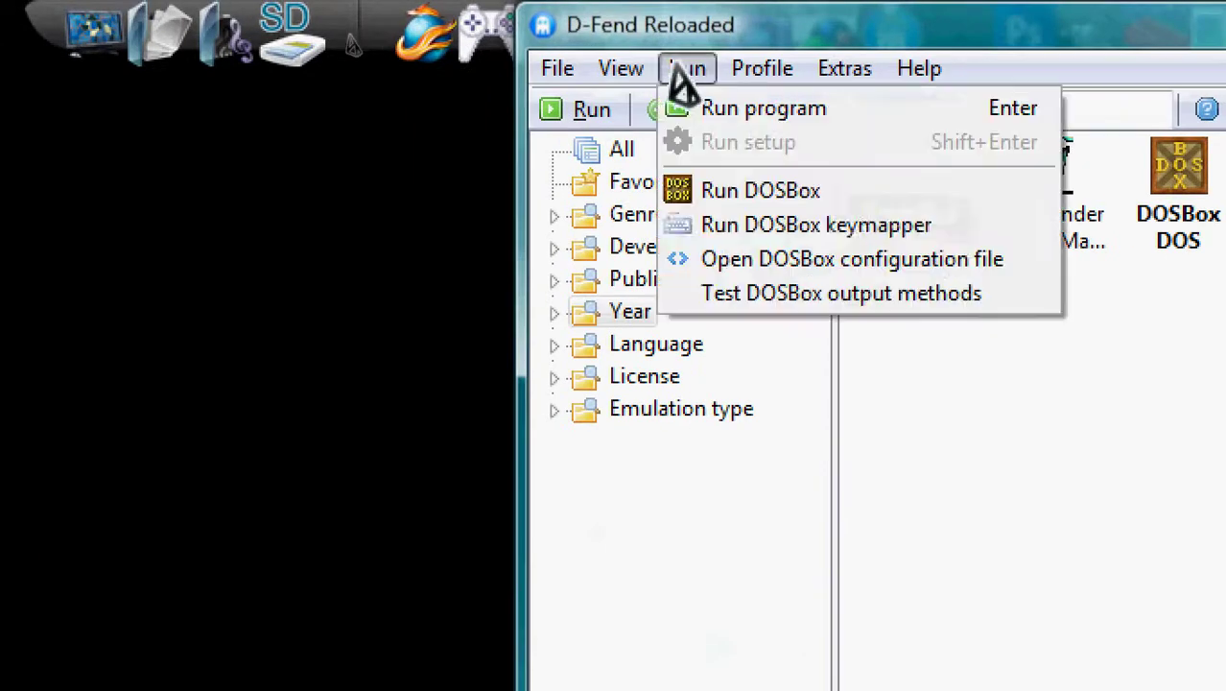
left_click(945, 240)
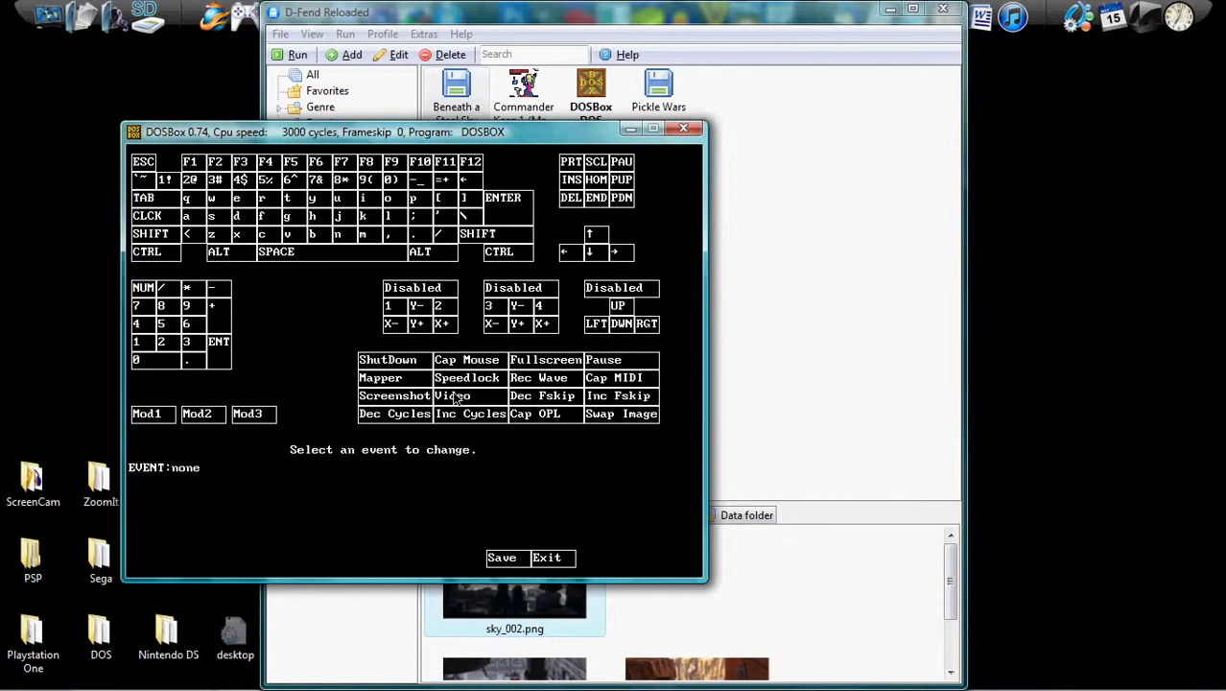
left_click(428, 305)
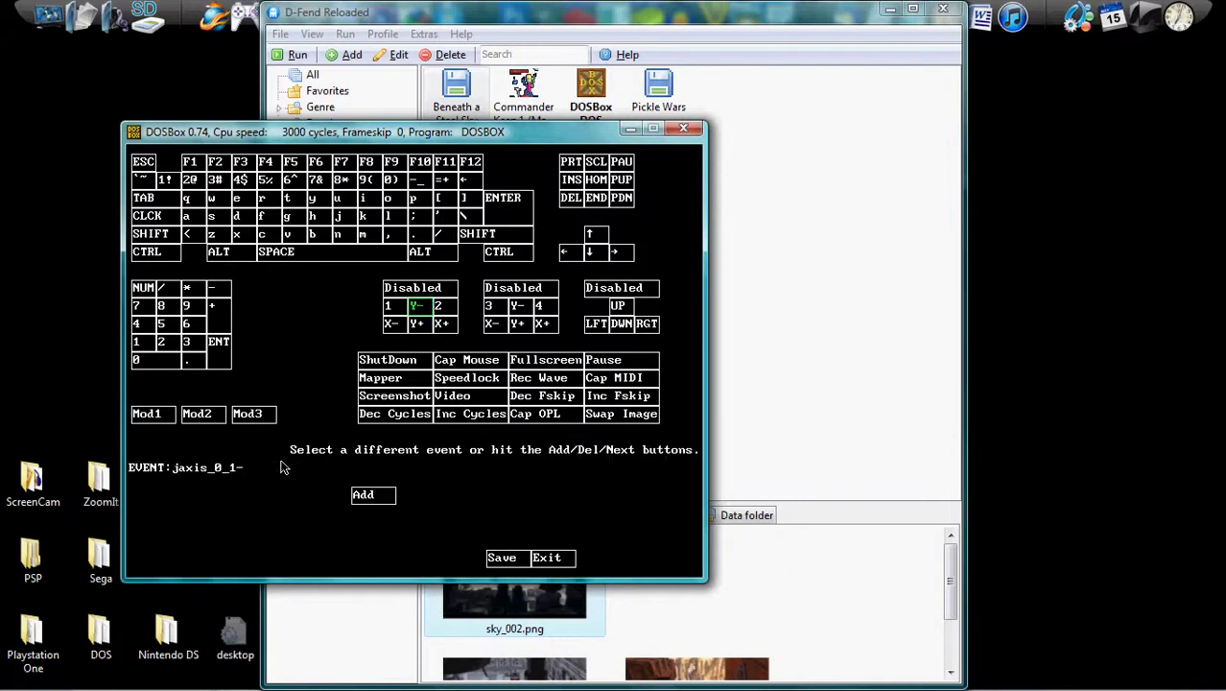
left_click(415, 324)
left_click(202, 325)
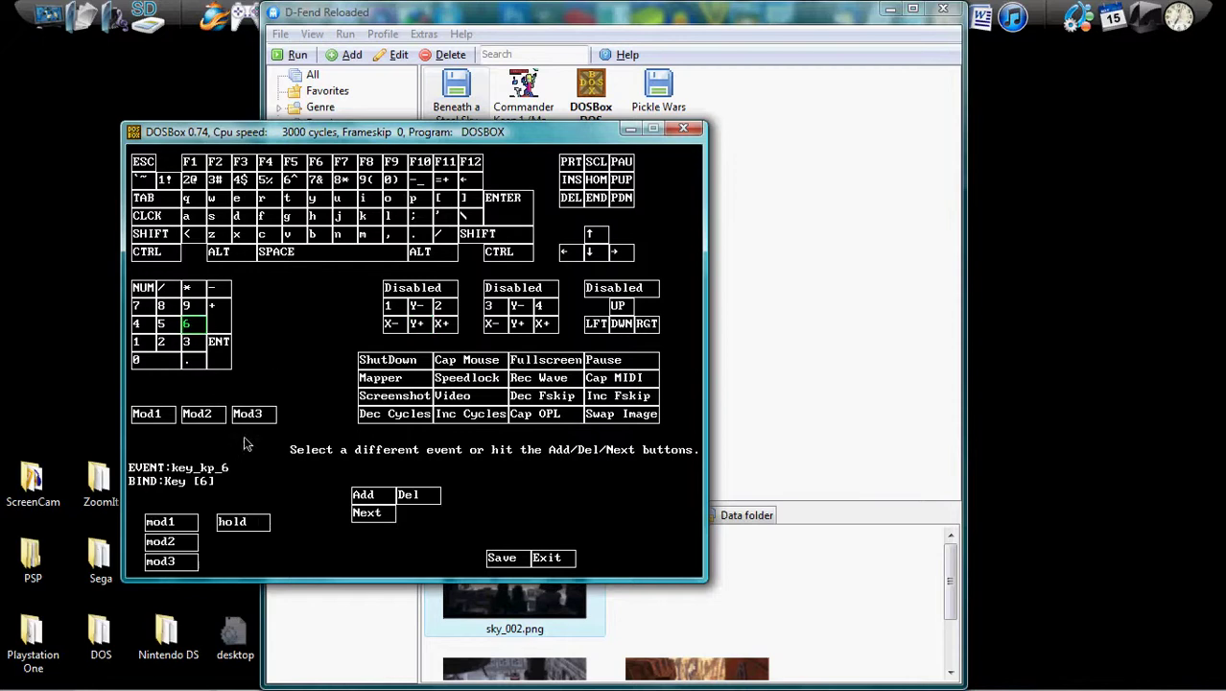
left_click(546, 558)
left_click(683, 129)
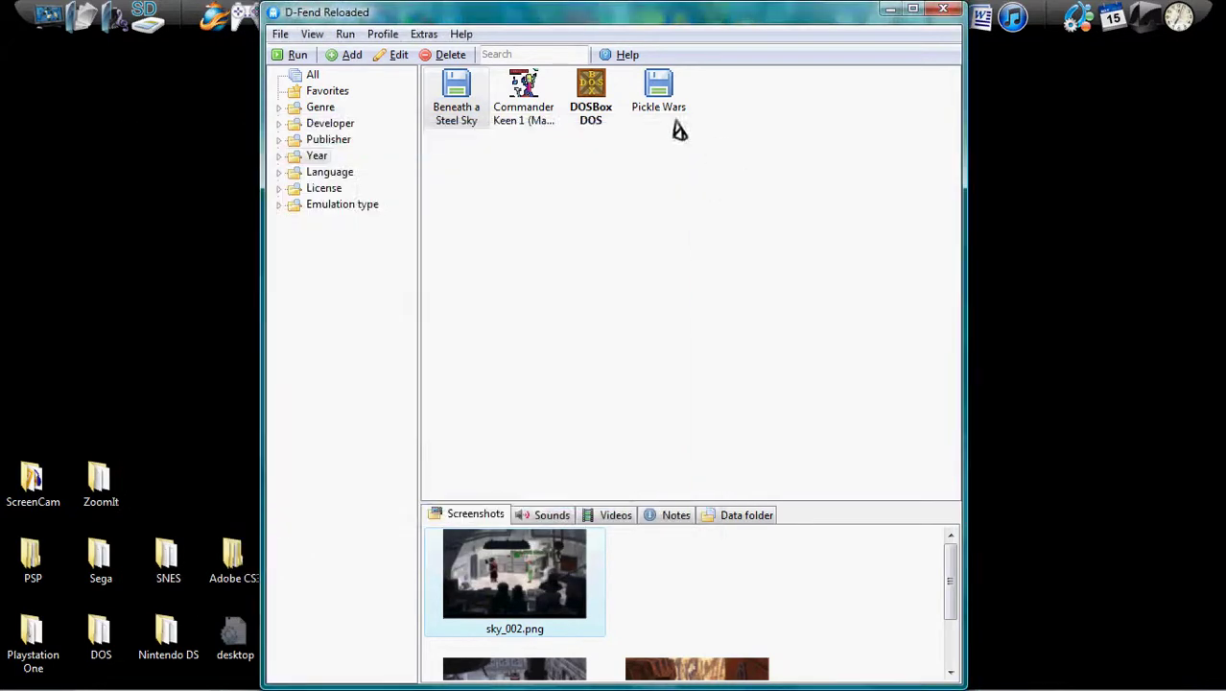
Open the program help, read the Run DOSBox keymapper topic from the main menu contents, and close the help
left_click(461, 34)
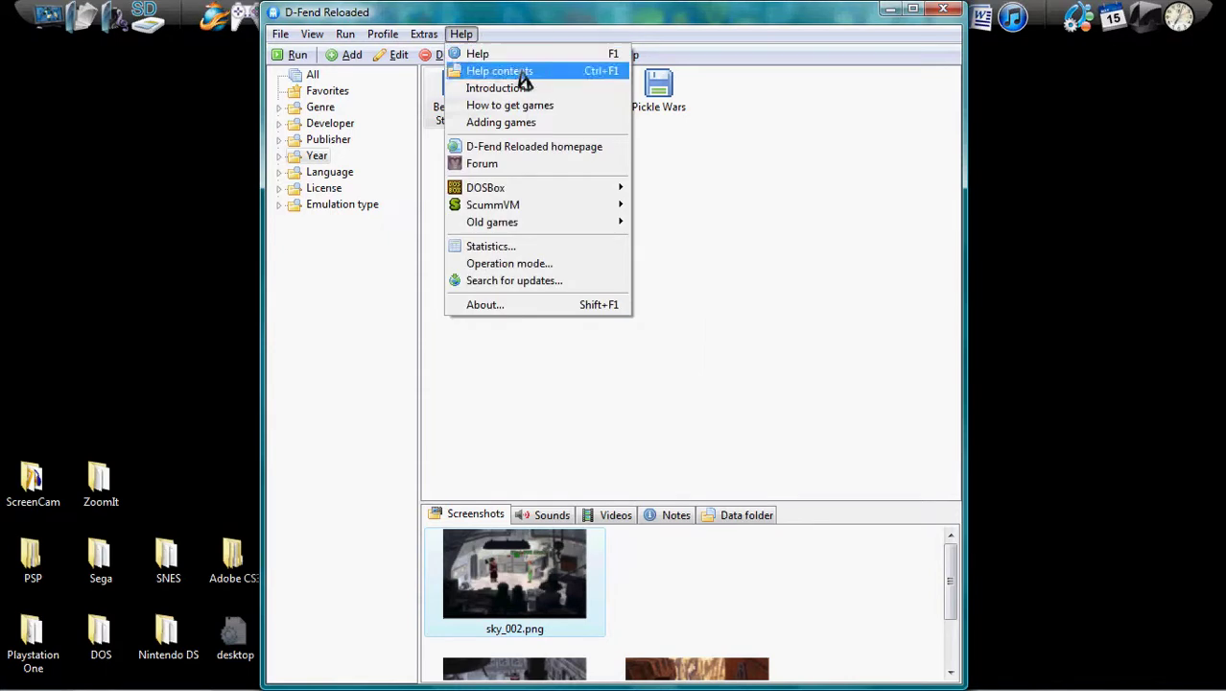
left_click(509, 53)
left_click(76, 167)
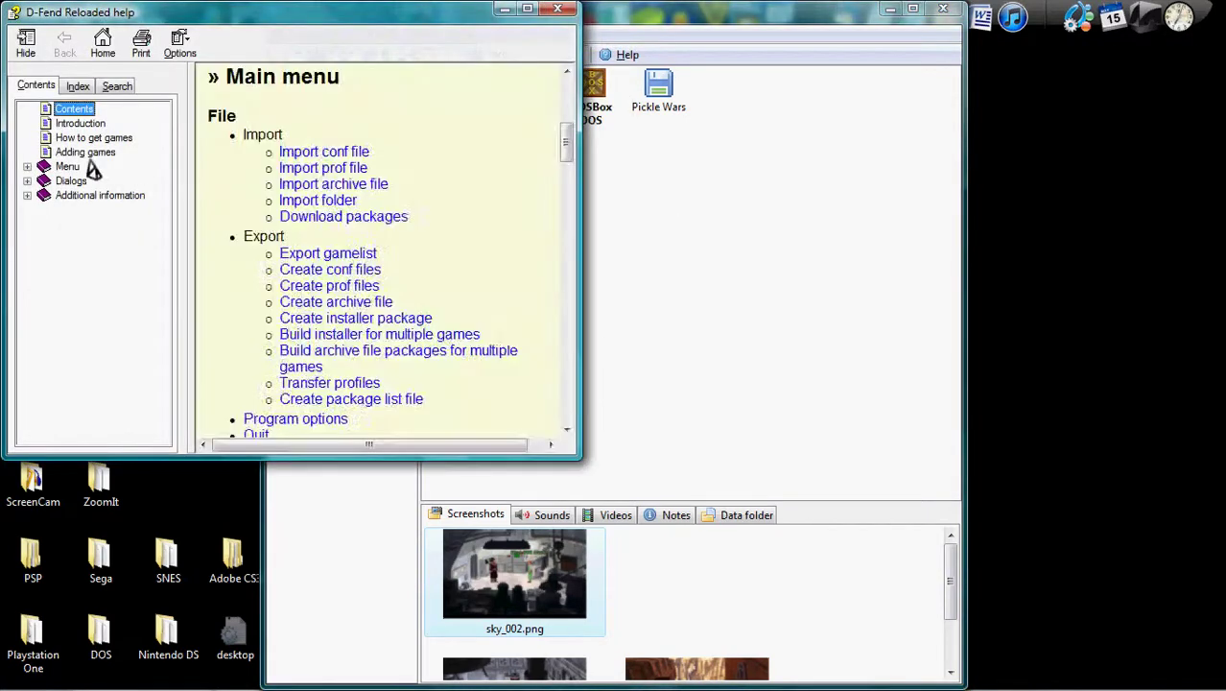
scroll(492, 221, "down", 10)
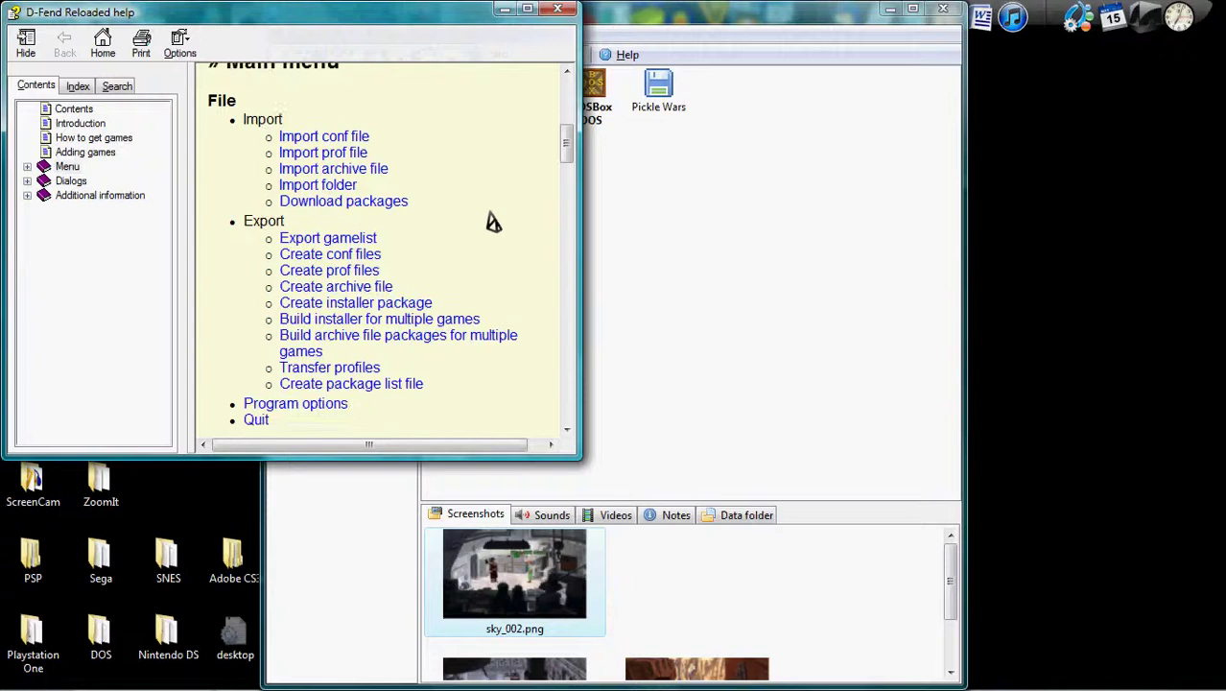
scroll(496, 225, "down", 4)
scroll(364, 161, "up", 2)
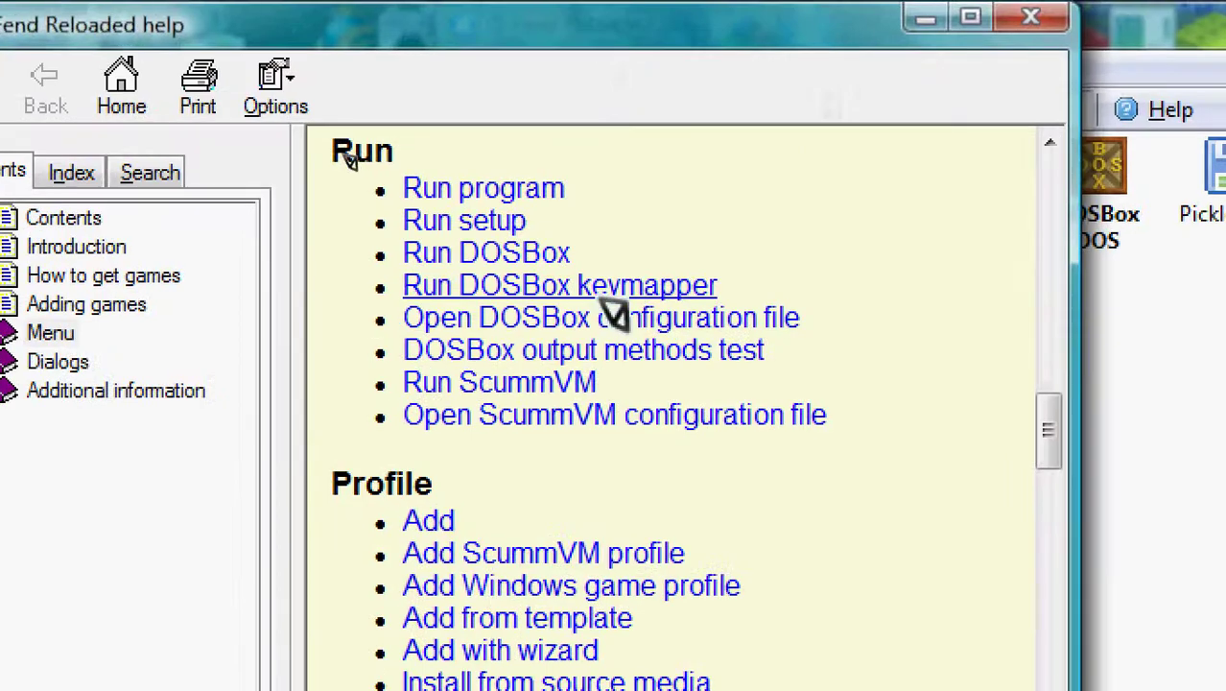
left_click(331, 144)
scroll(595, 308, "down", 1)
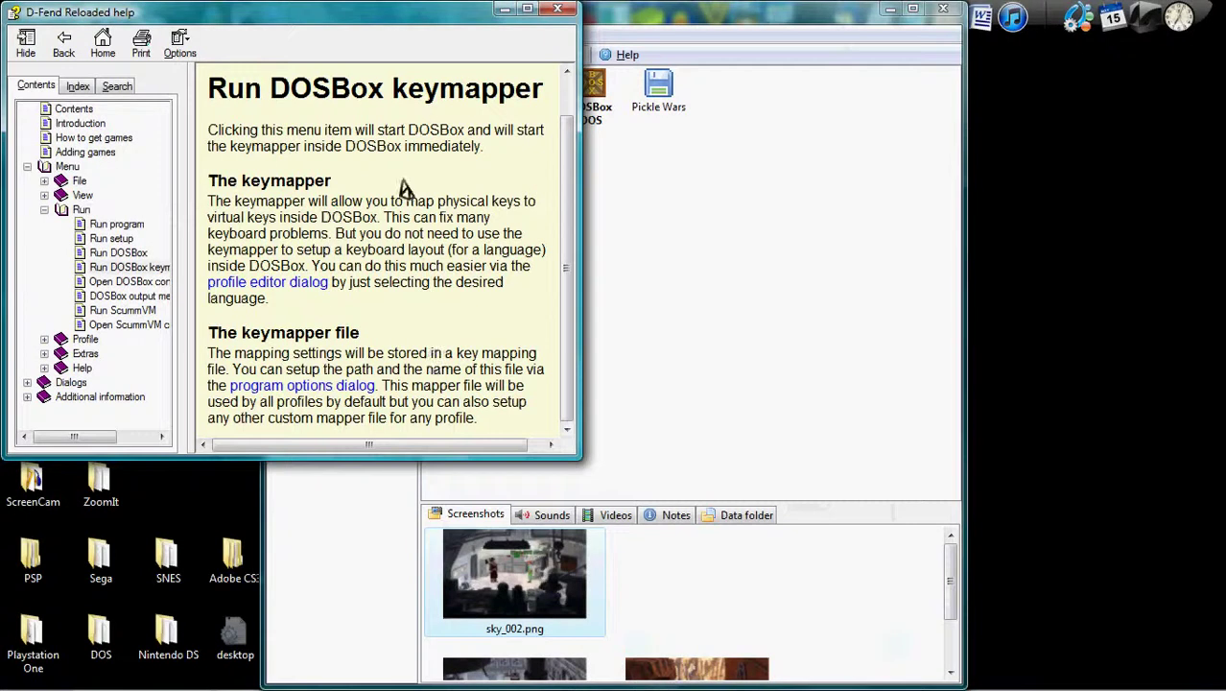
left_click(558, 9)
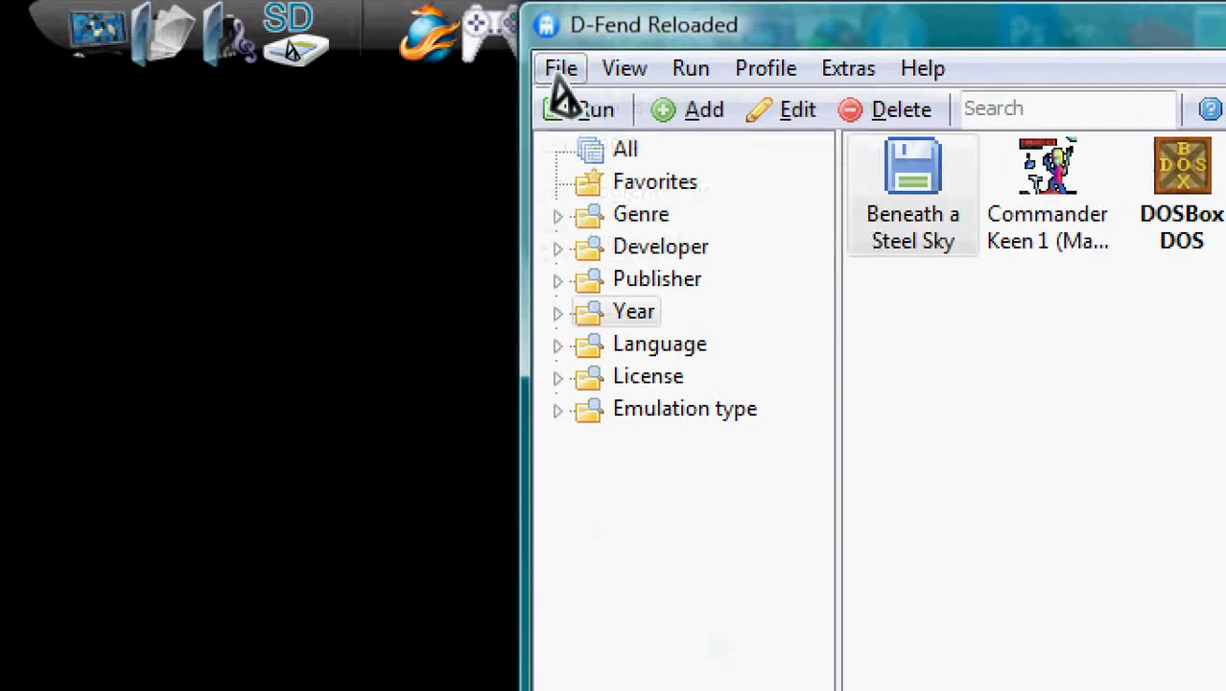
Open the program options and set the settings mode to Advanced
left_click(281, 36)
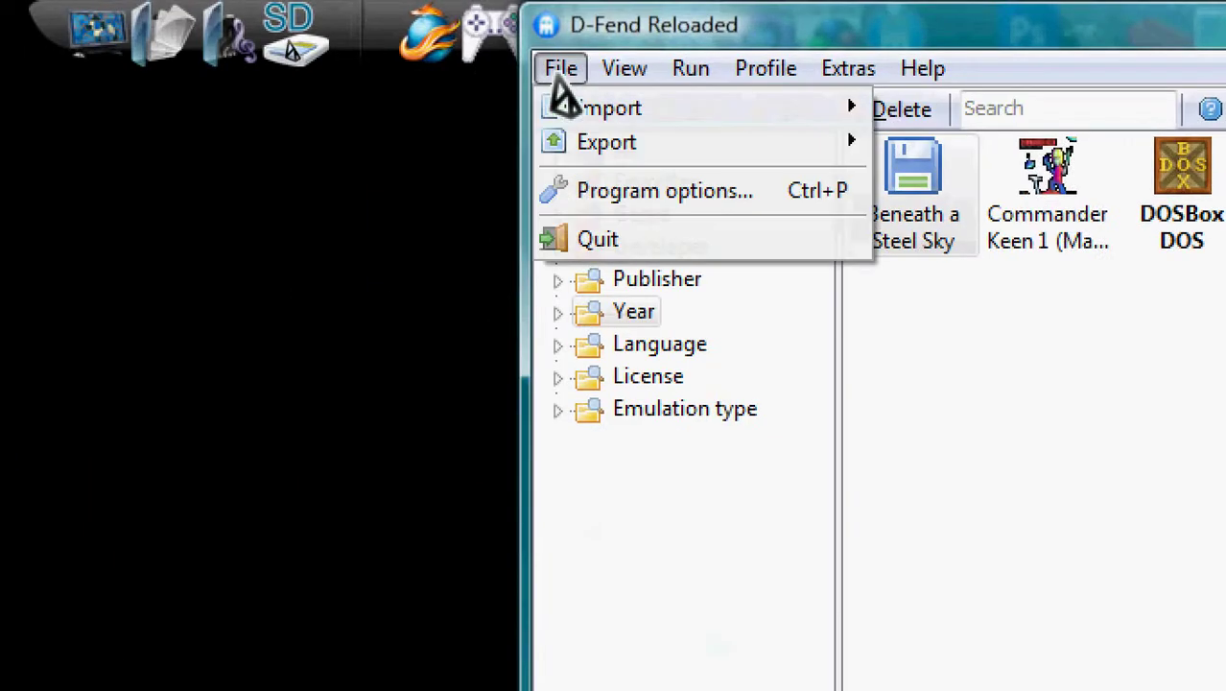
left_click(739, 196)
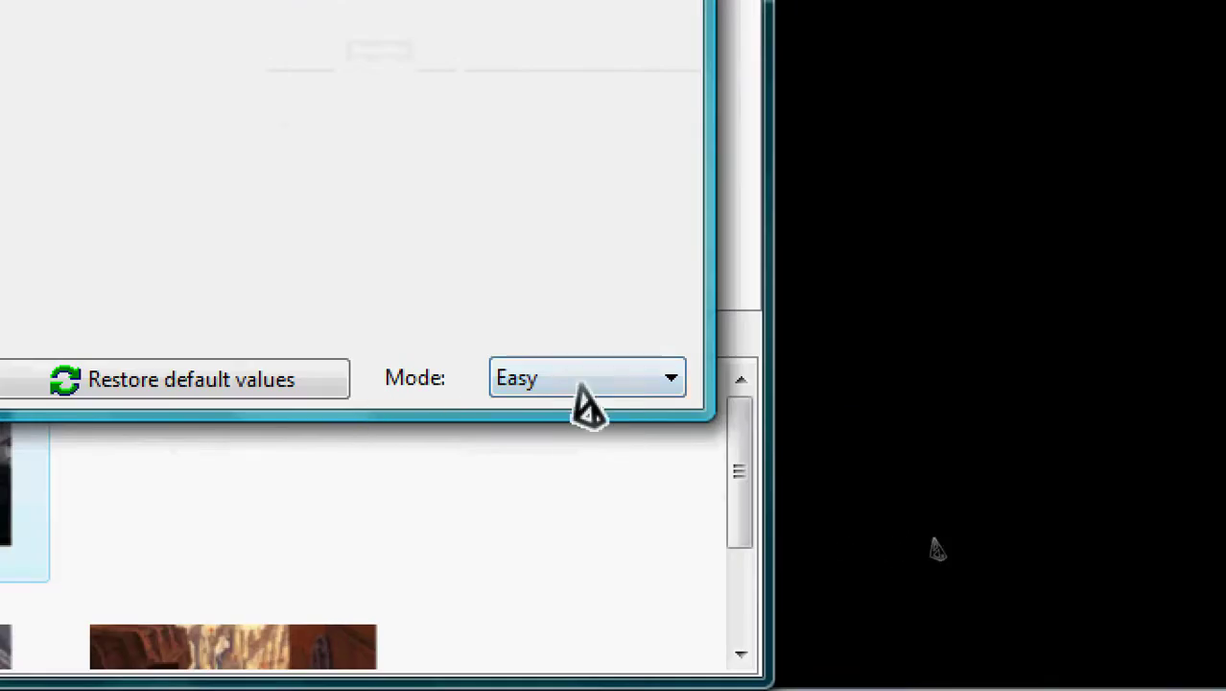
left_click(667, 389)
left_click(576, 441)
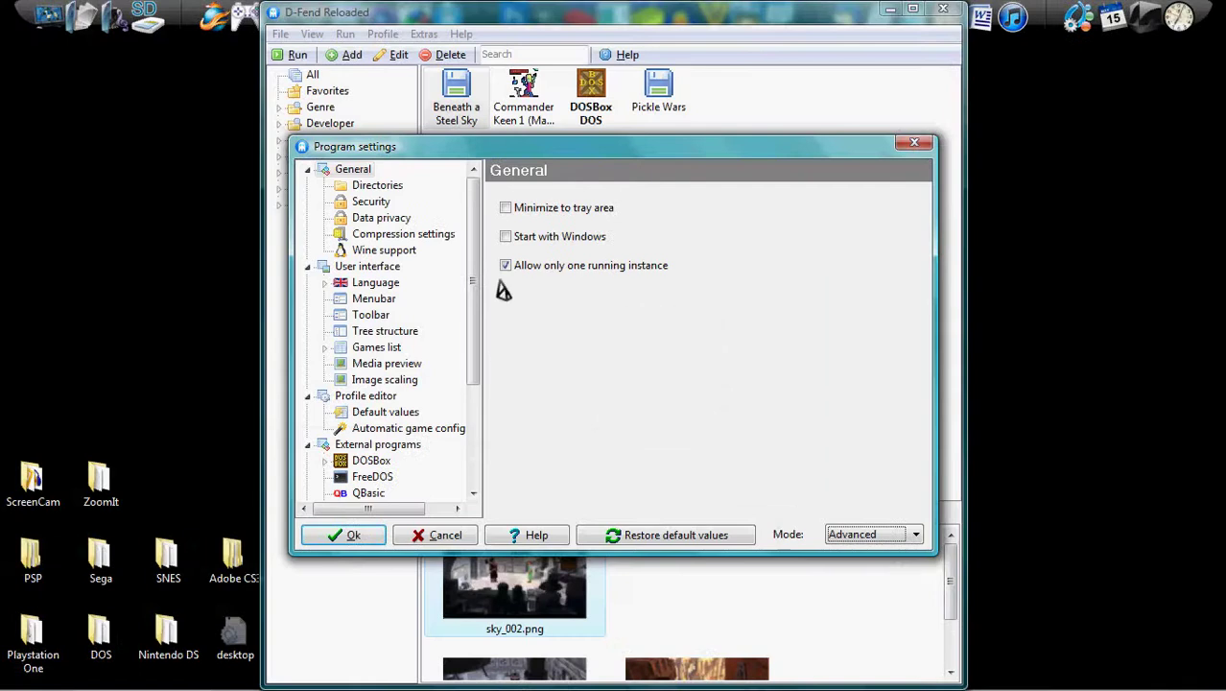
Review the Directories, Security, Compression settings and Wine support pages of the program settings
left_click(379, 187)
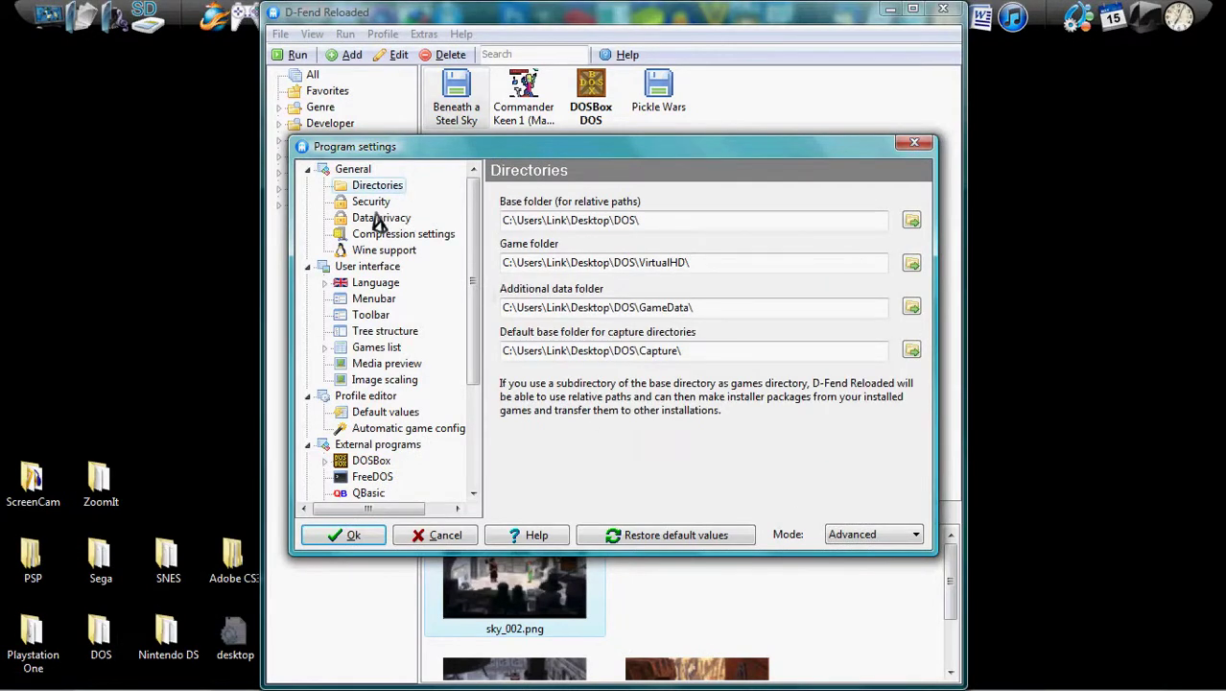
left_click(374, 206)
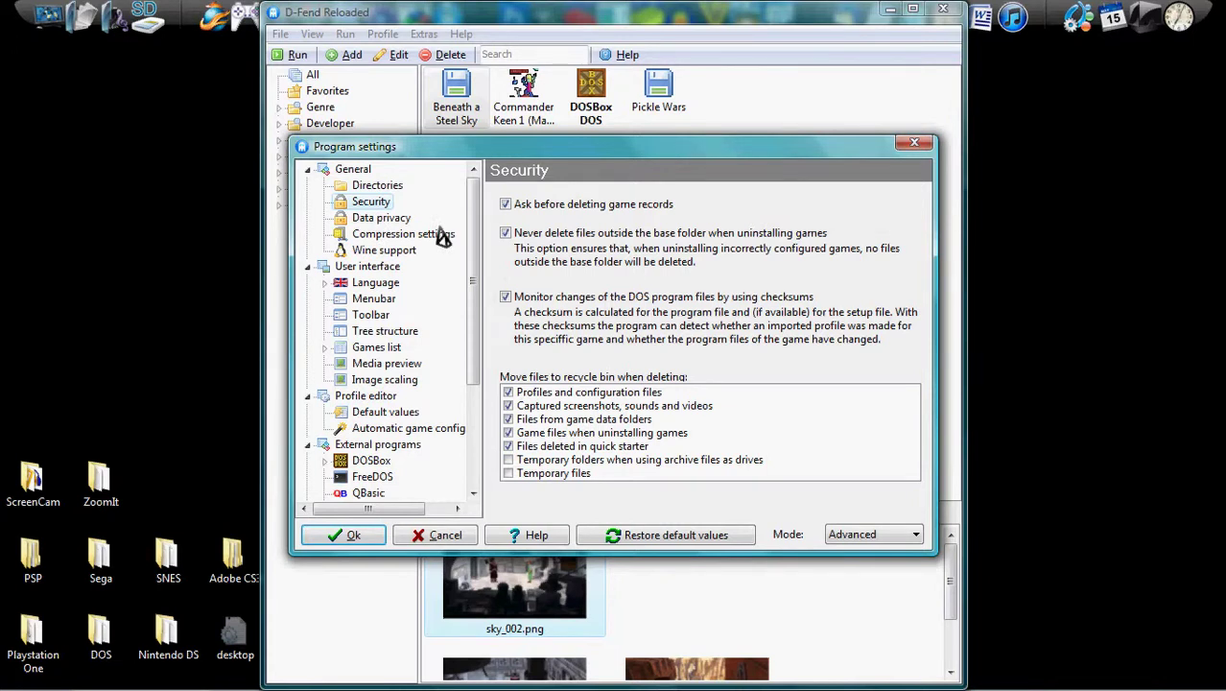
left_click(410, 238)
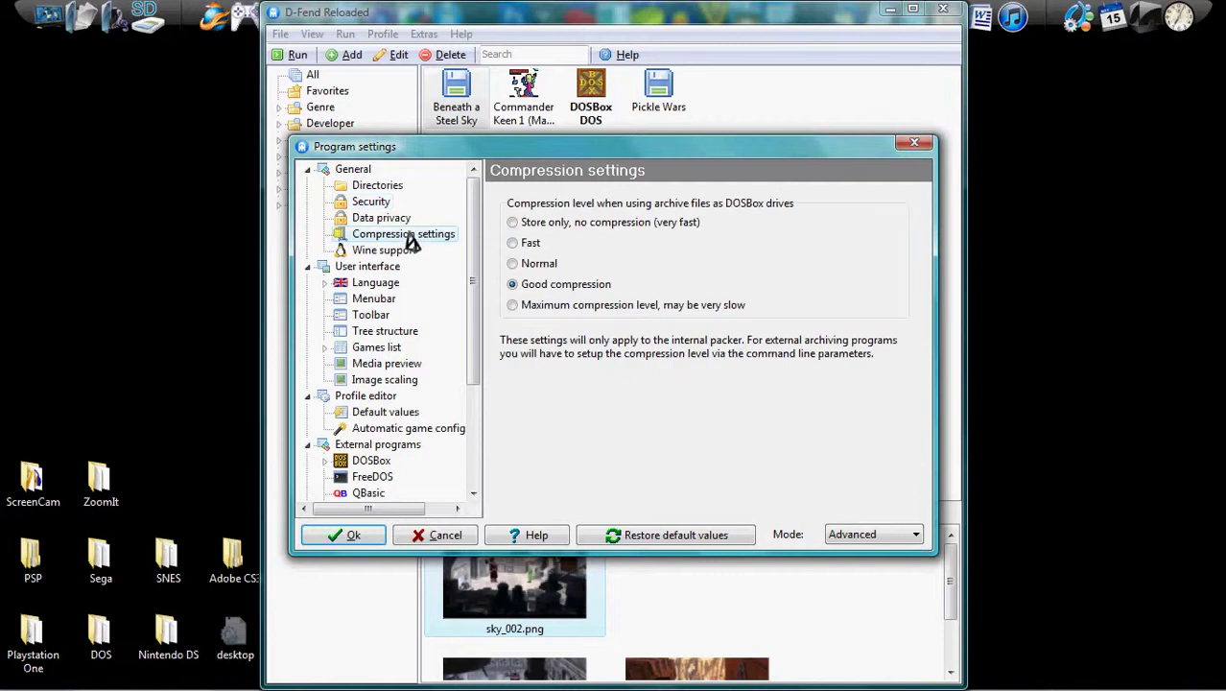
left_click(401, 252)
scroll(432, 263, "down", 1)
Review the user interface settings, including the Toolbar, Tree structure, Games list and Media preview pages
left_click(372, 223)
scroll(399, 257, "down", 1)
left_click(380, 203)
left_click(384, 218)
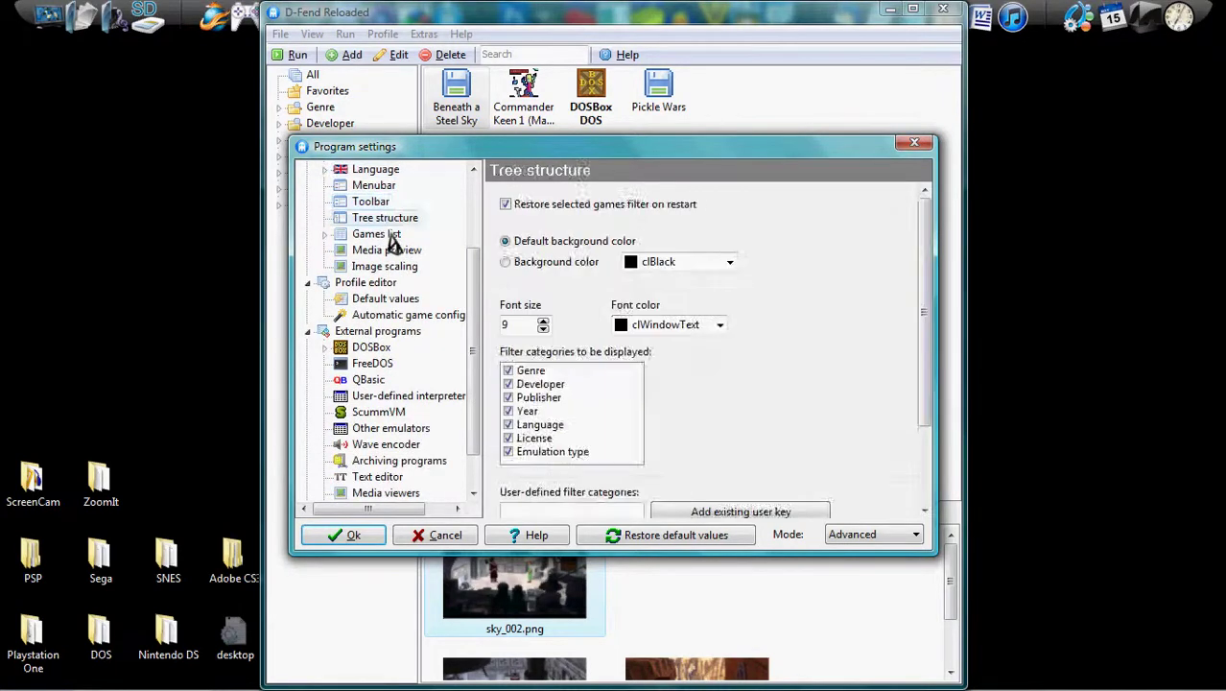
left_click(390, 234)
left_click(401, 251)
scroll(401, 252, "down", 1)
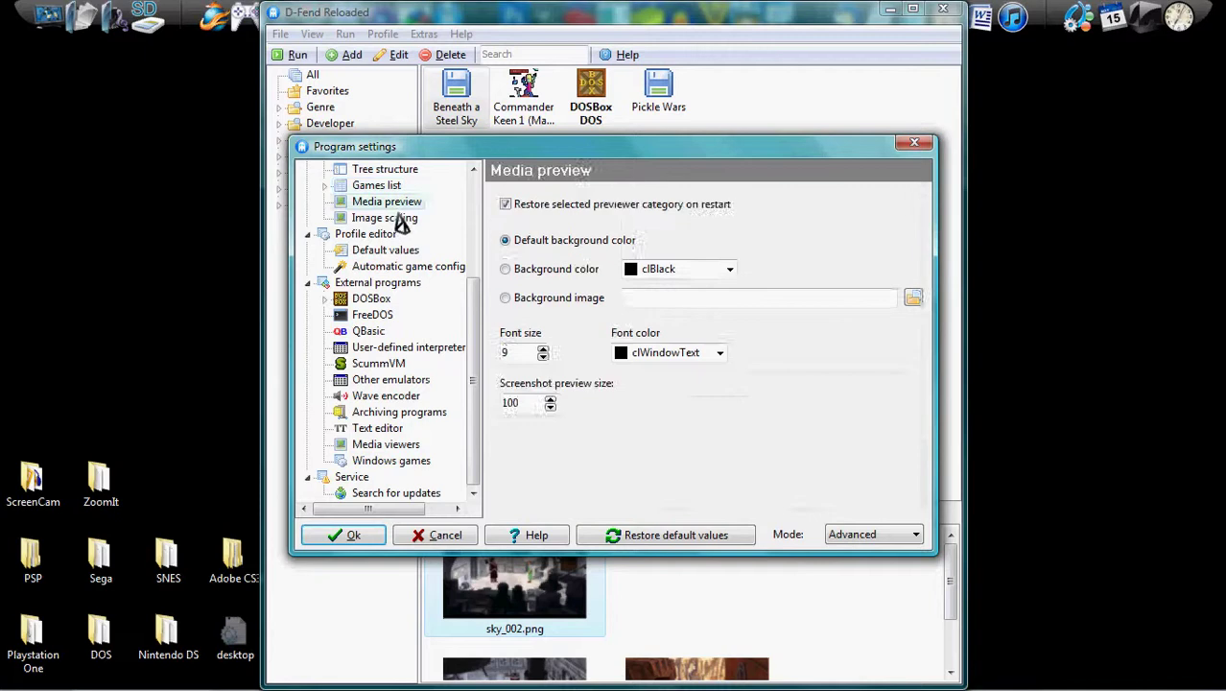
Set the Games list background color to clMaroon and apply the program settings
left_click(409, 233)
left_click(403, 202)
left_click(394, 187)
left_click(669, 233)
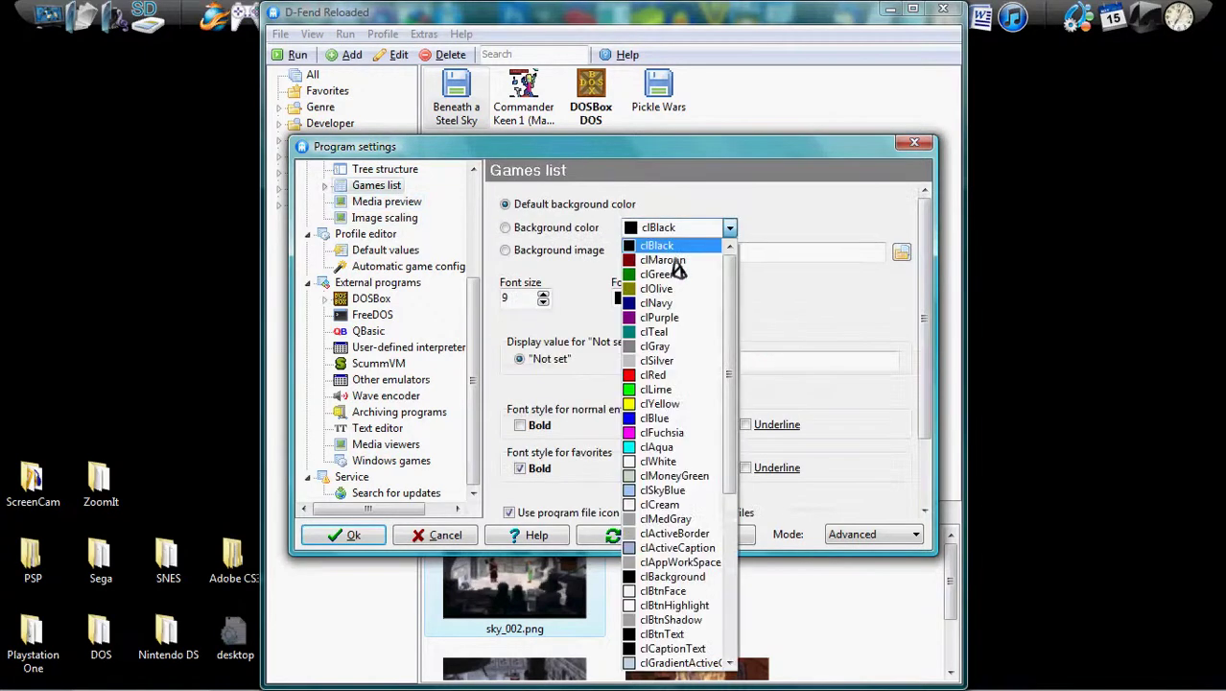
left_click(675, 261)
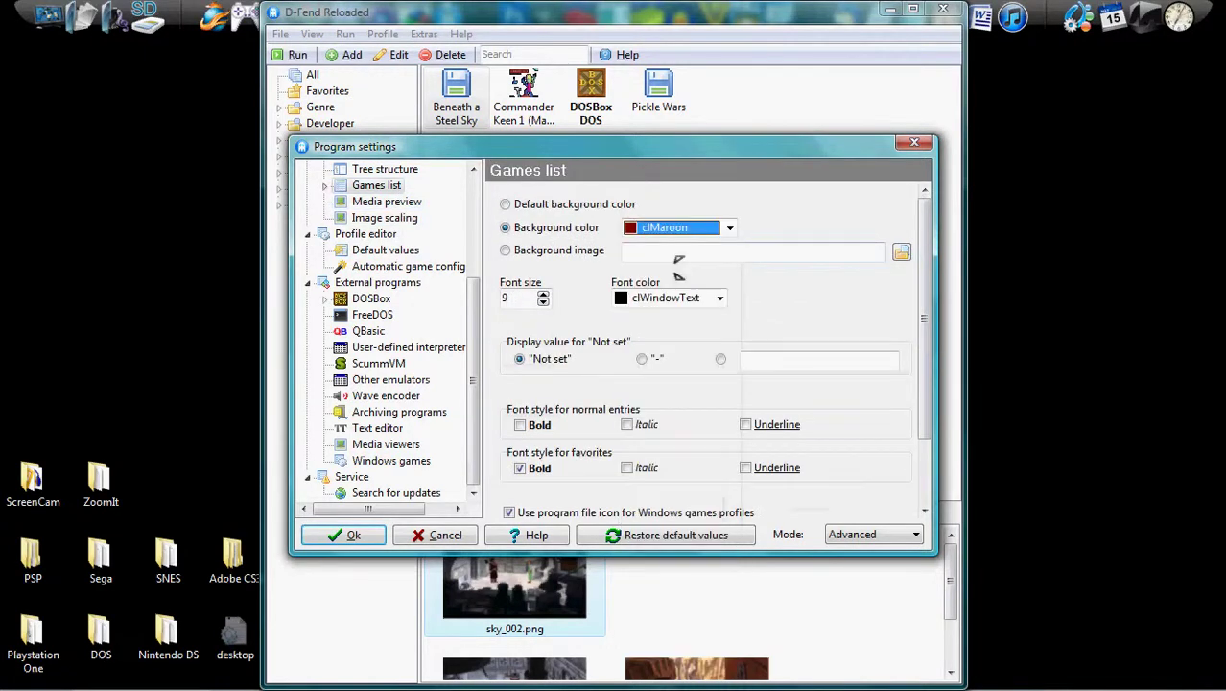
left_click(323, 541)
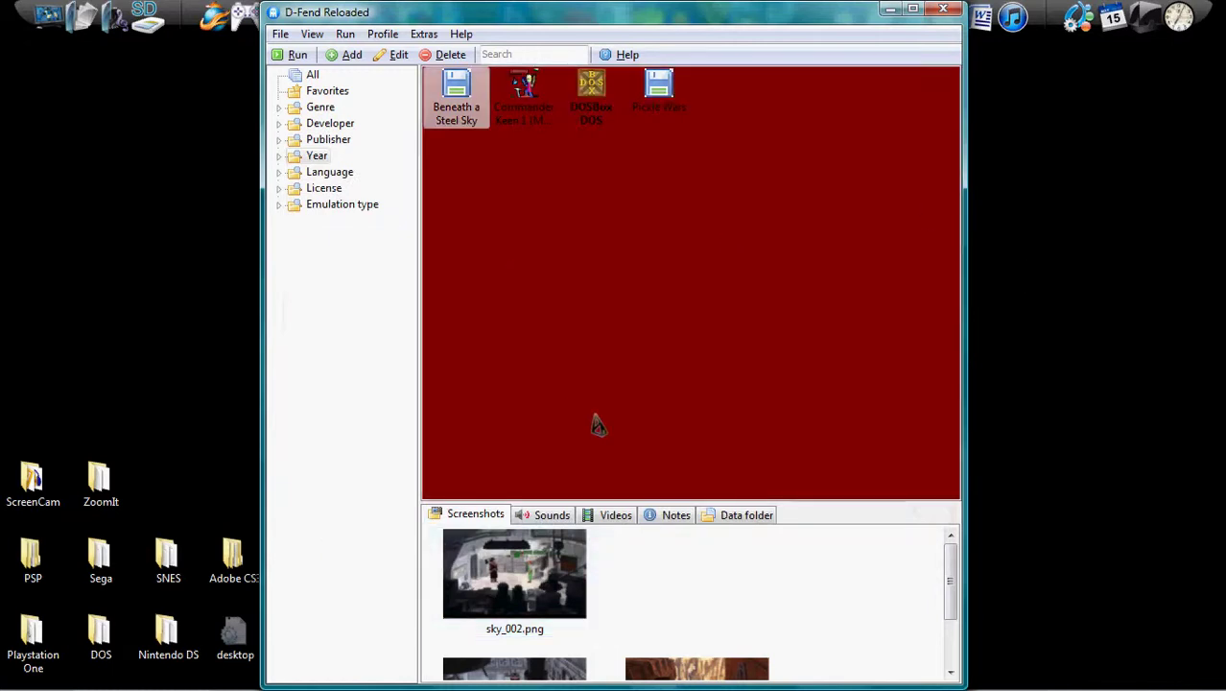
Reopen the program options and review the Menubar settings and the profile editor's Default values
left_click(284, 32)
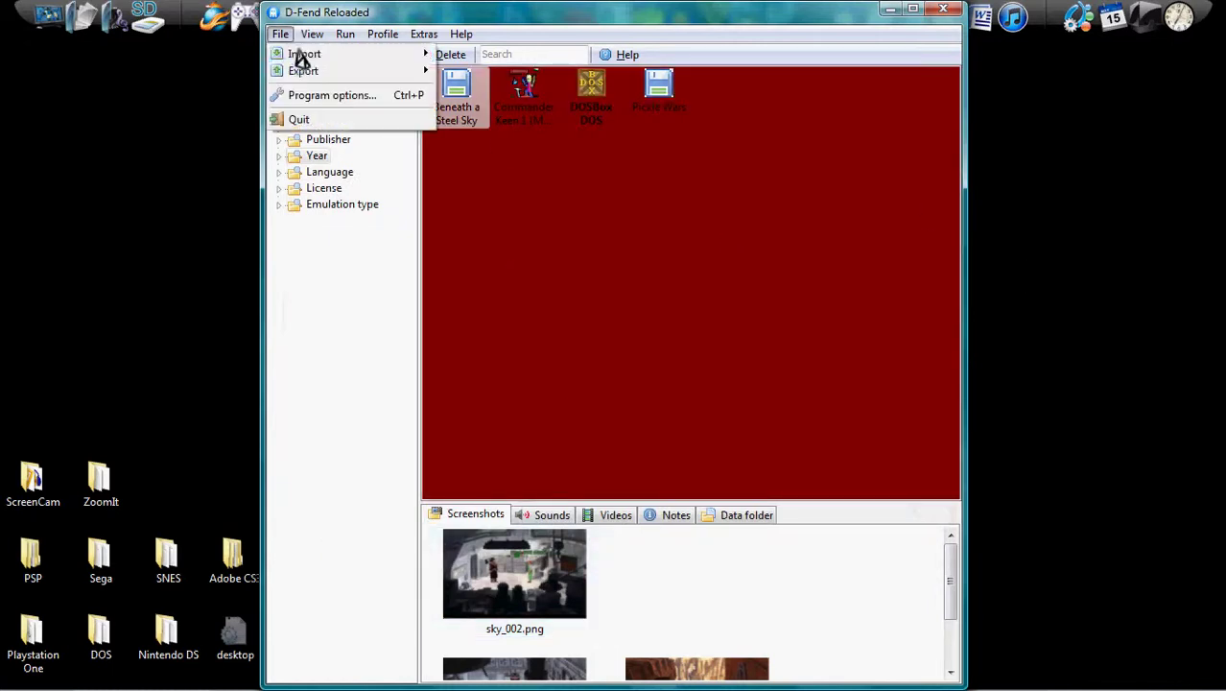
left_click(320, 93)
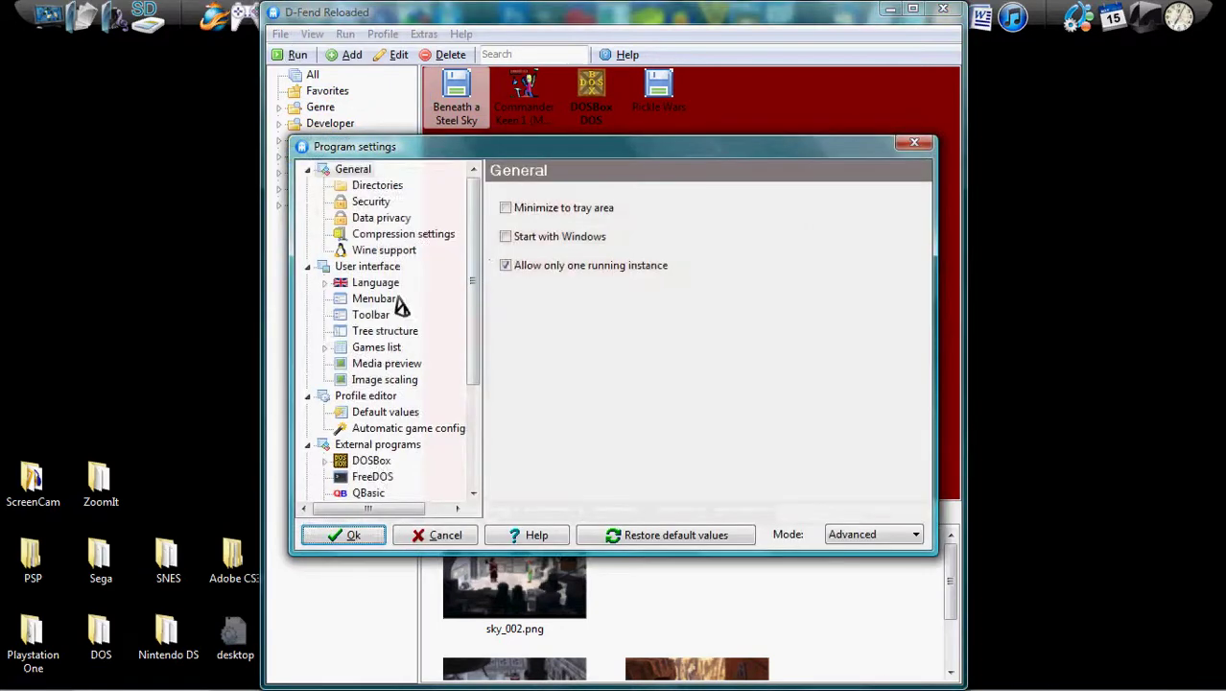
left_click(397, 298)
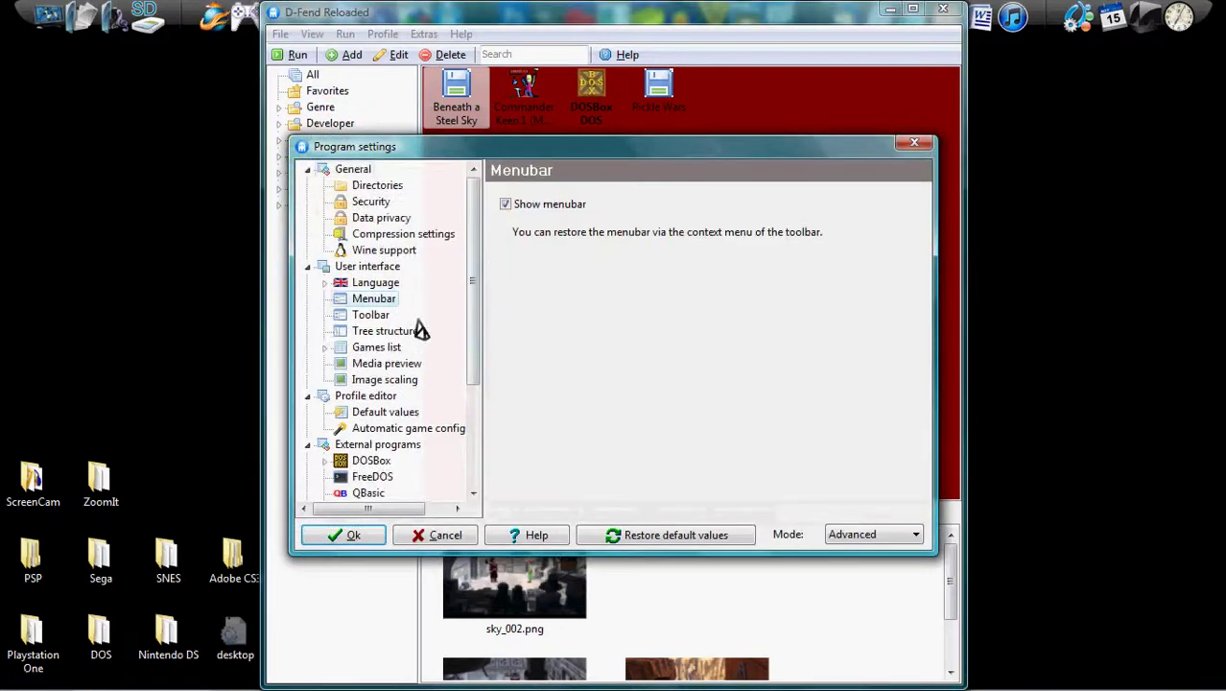
scroll(411, 316, "down", 2)
left_click(404, 285)
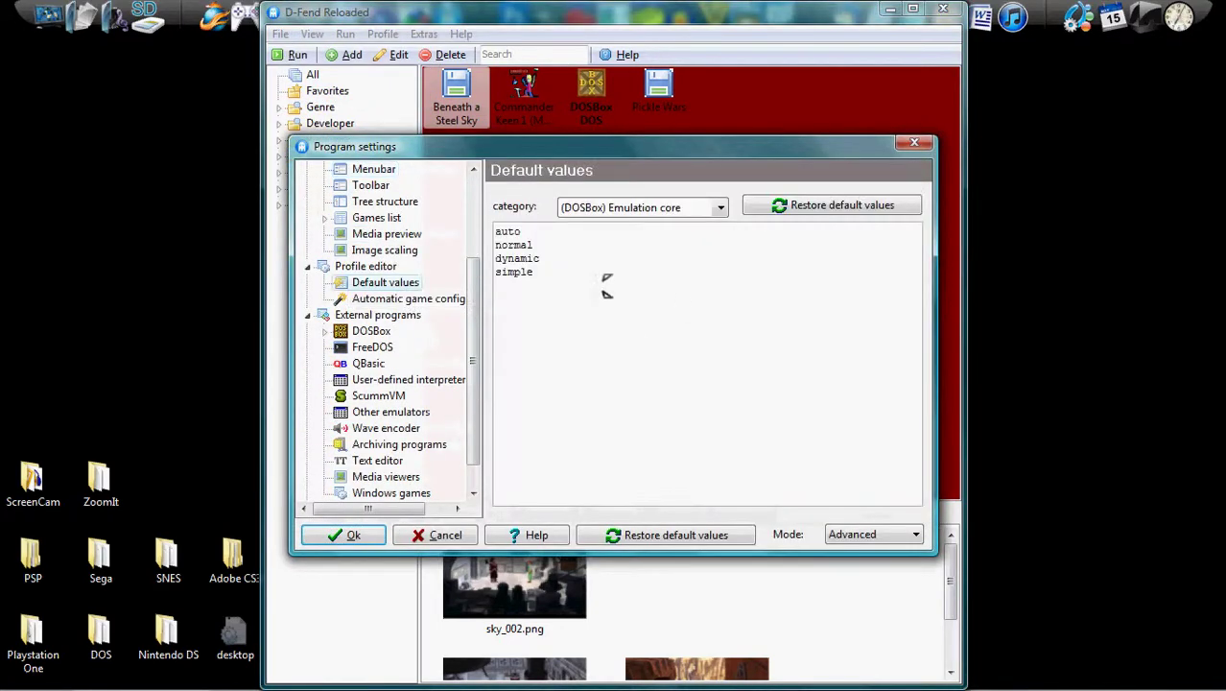
Review the external program settings for DOSBox, FreeDOS, QBasic and user-defined interpreters
left_click(388, 330)
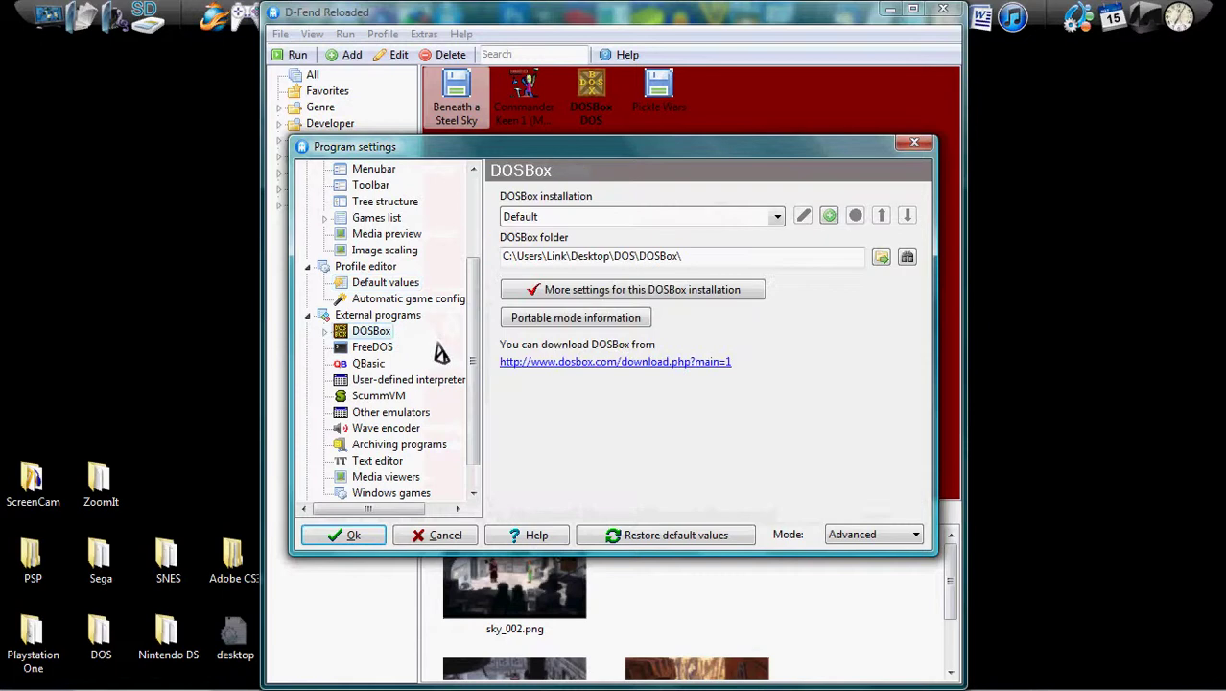
scroll(430, 341, "down", 1)
left_click(394, 317)
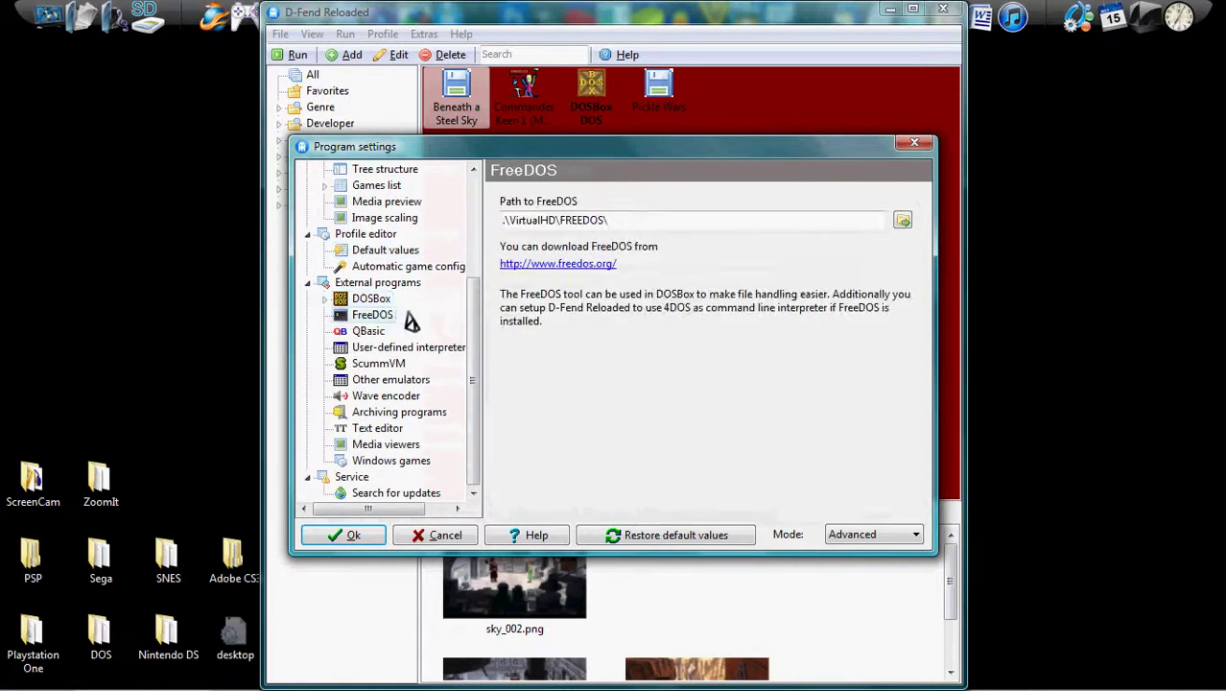
left_click(400, 286)
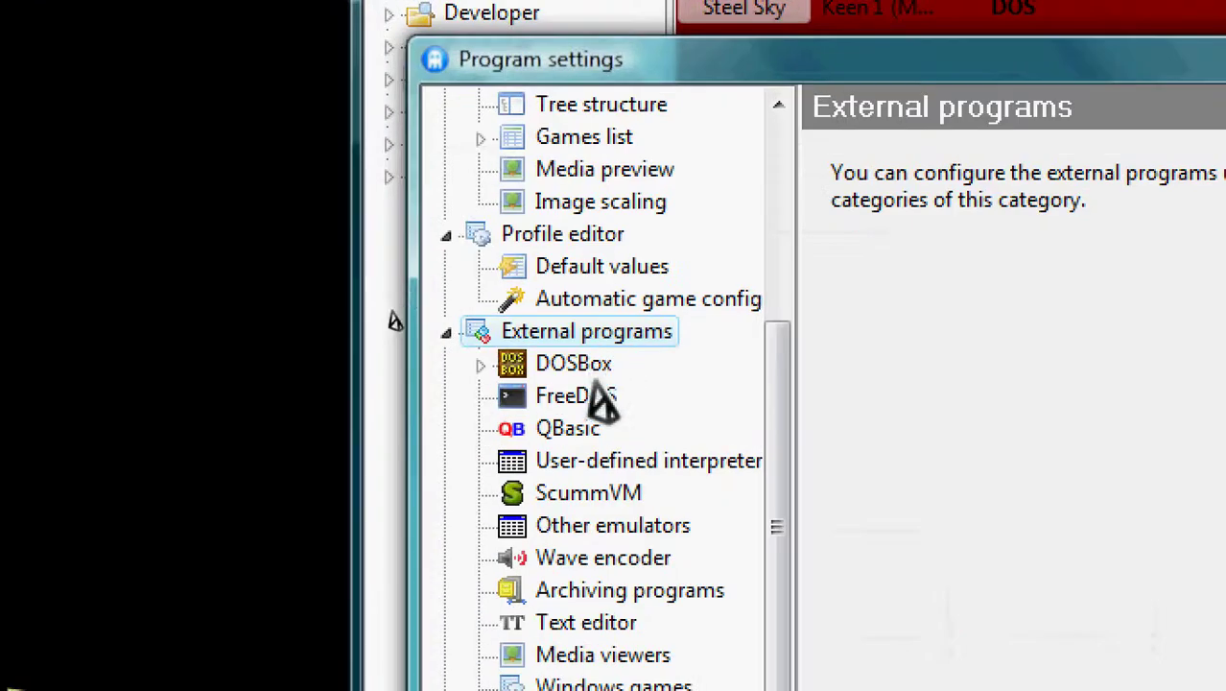
left_click(379, 300)
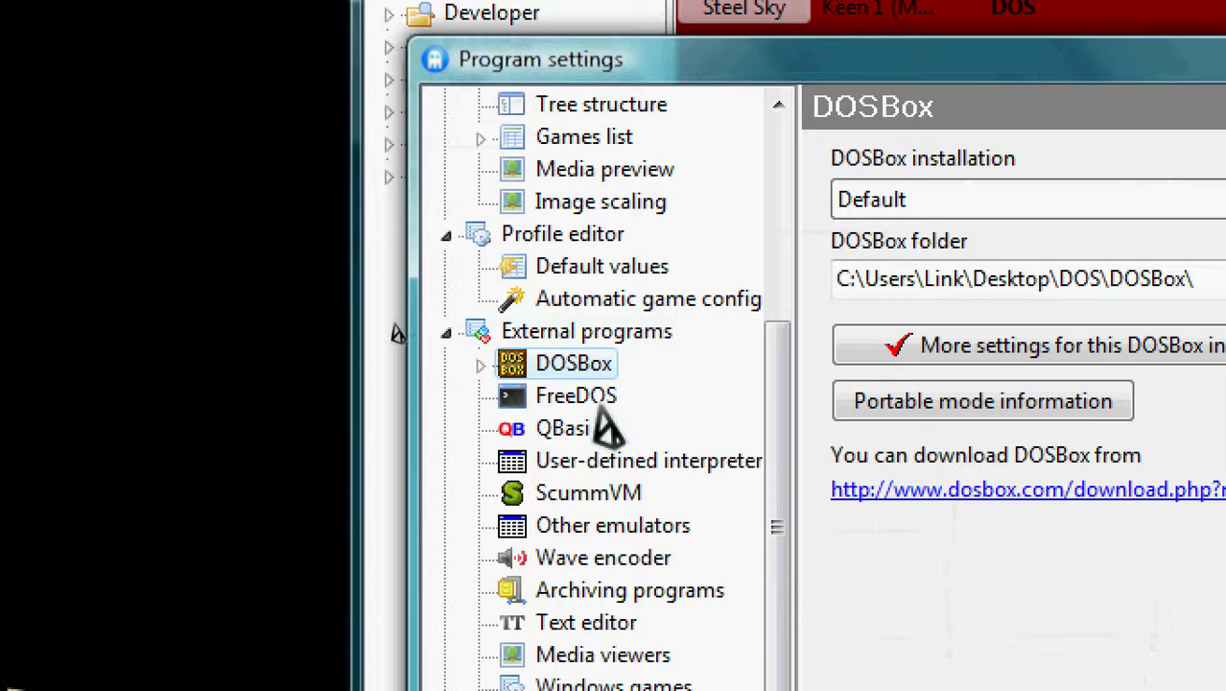
left_click(580, 398)
left_click(576, 428)
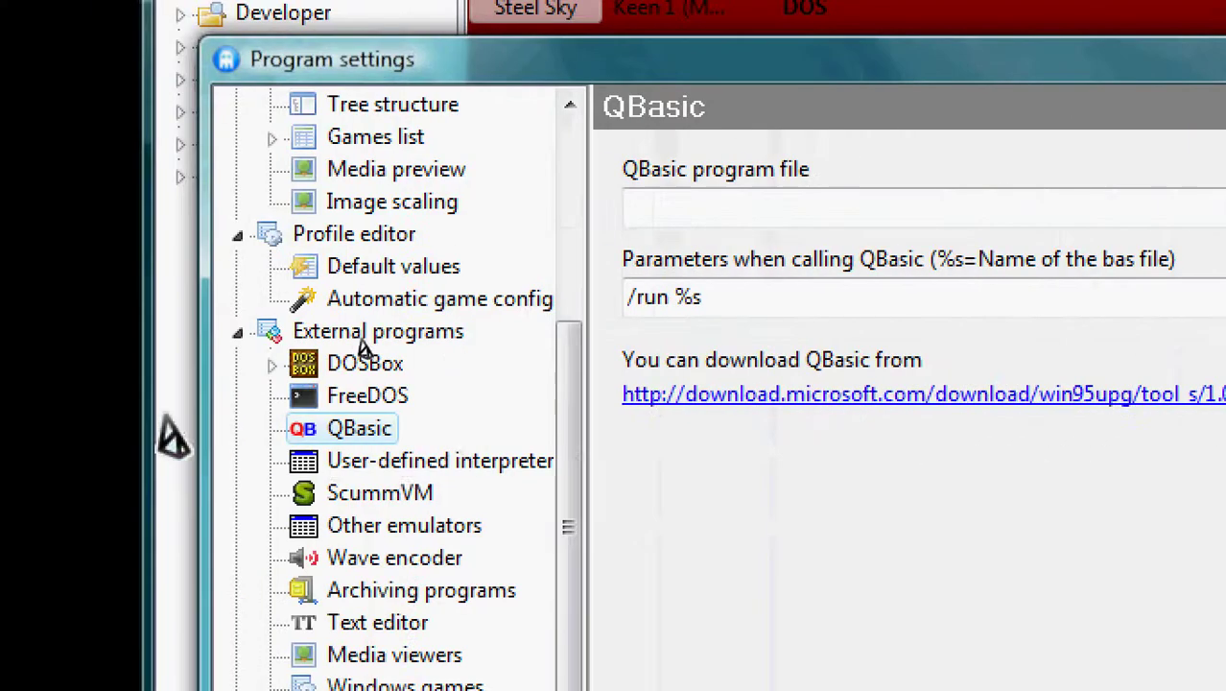
left_click(264, 459)
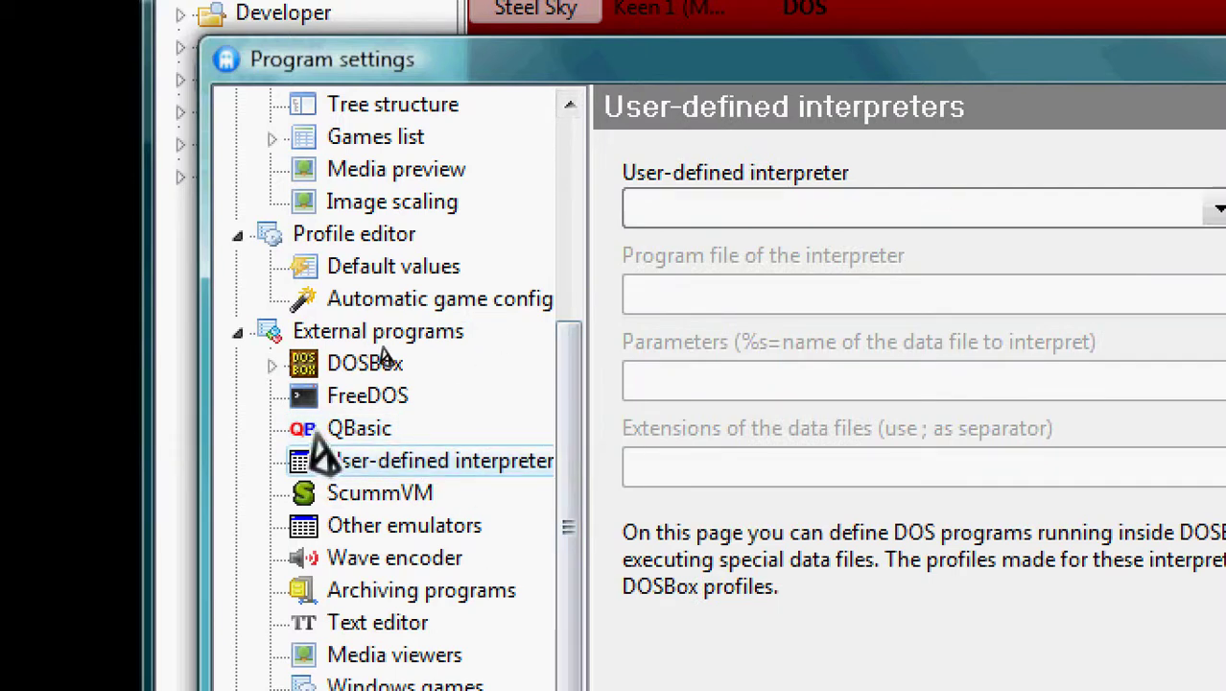
Review the ScummVM, Other emulators, Wave encoder, Text editor and Media viewers settings, and close the program settings without saving
left_click(377, 492)
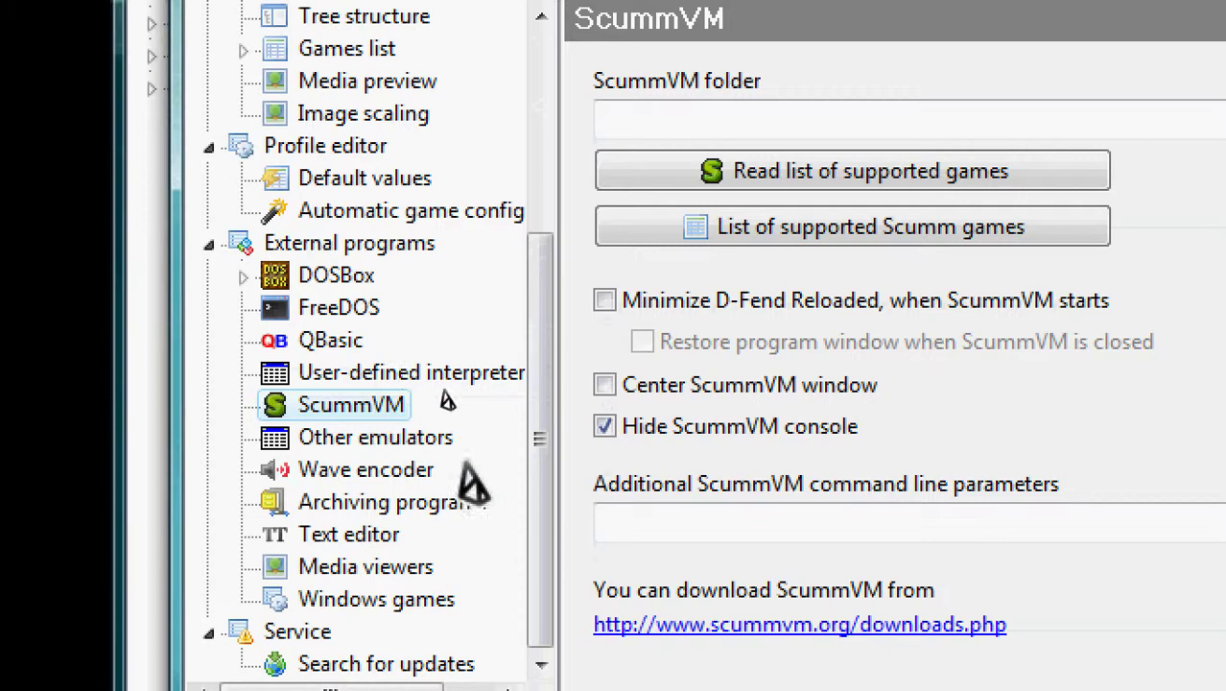
left_click(446, 436)
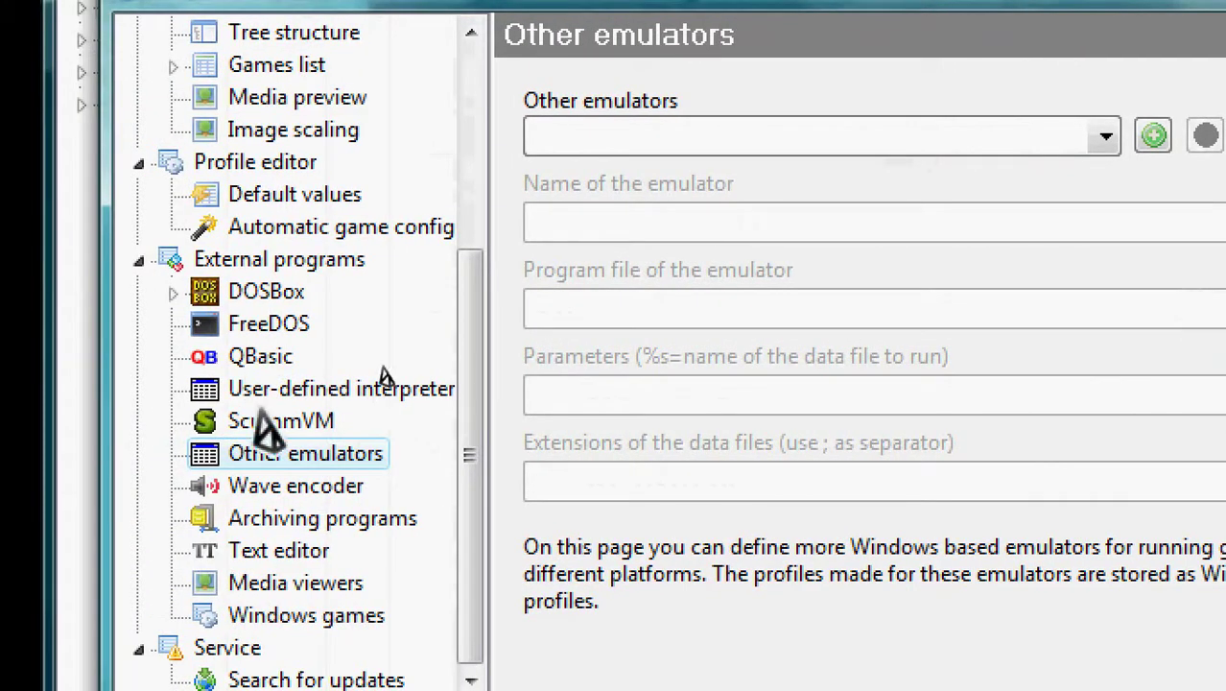
left_click(301, 487)
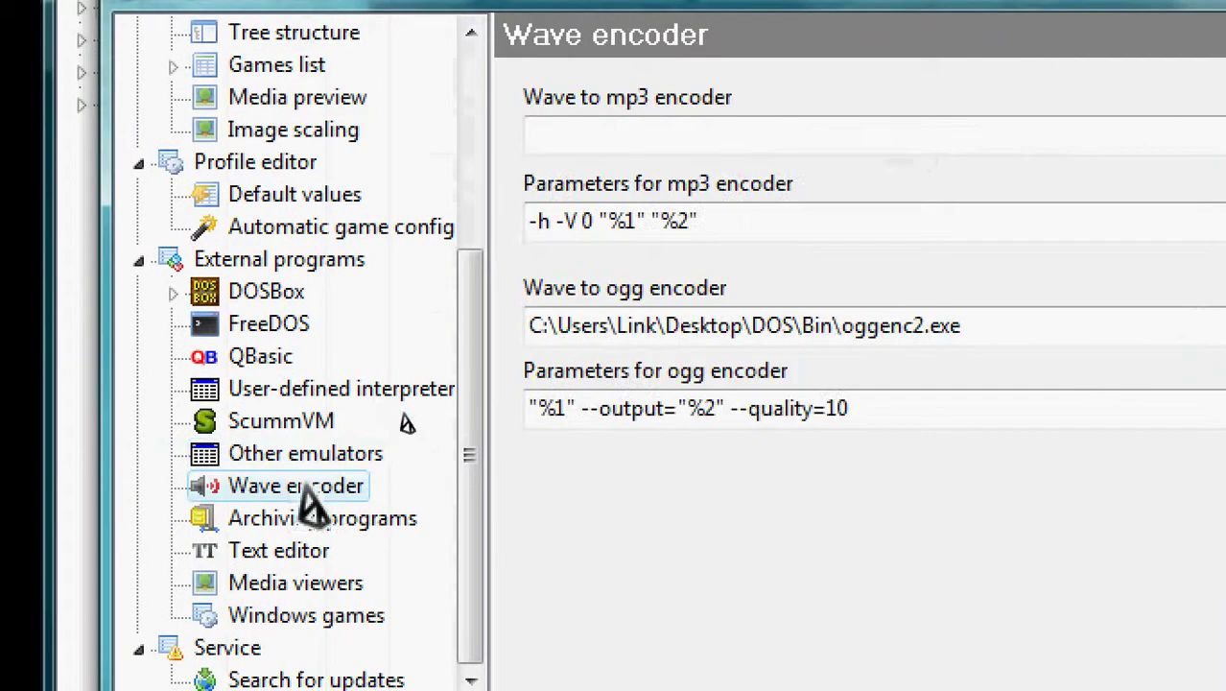
left_click(327, 560)
left_click(336, 588)
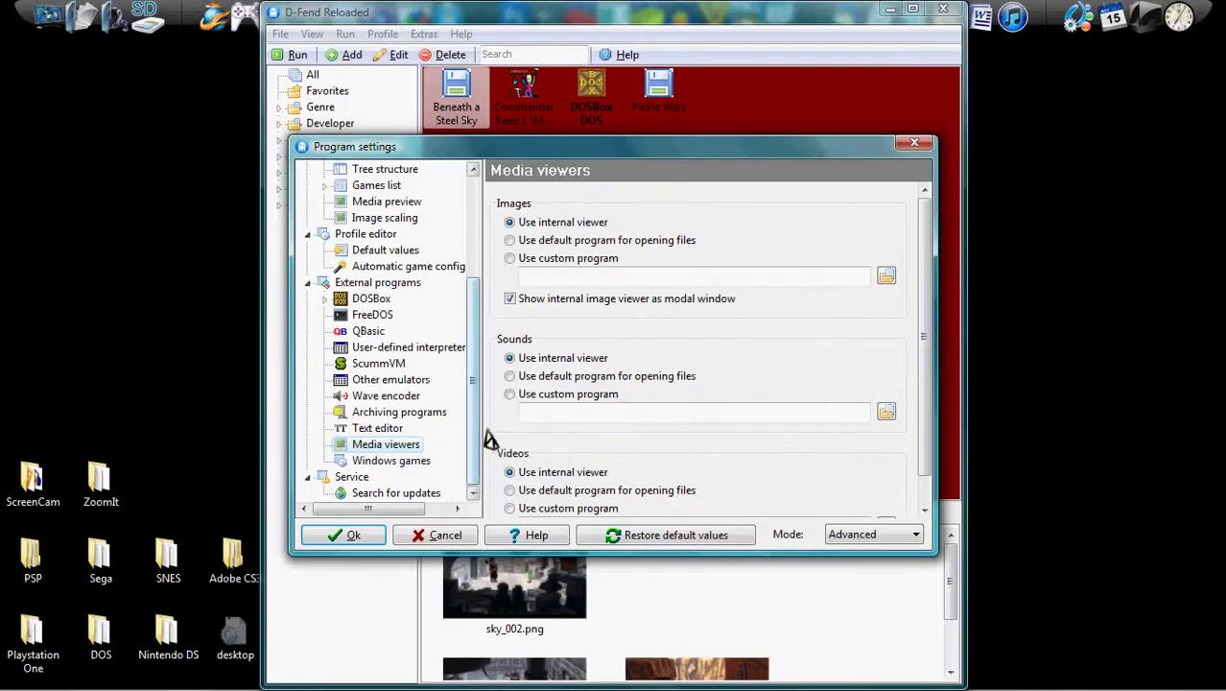
left_click(440, 540)
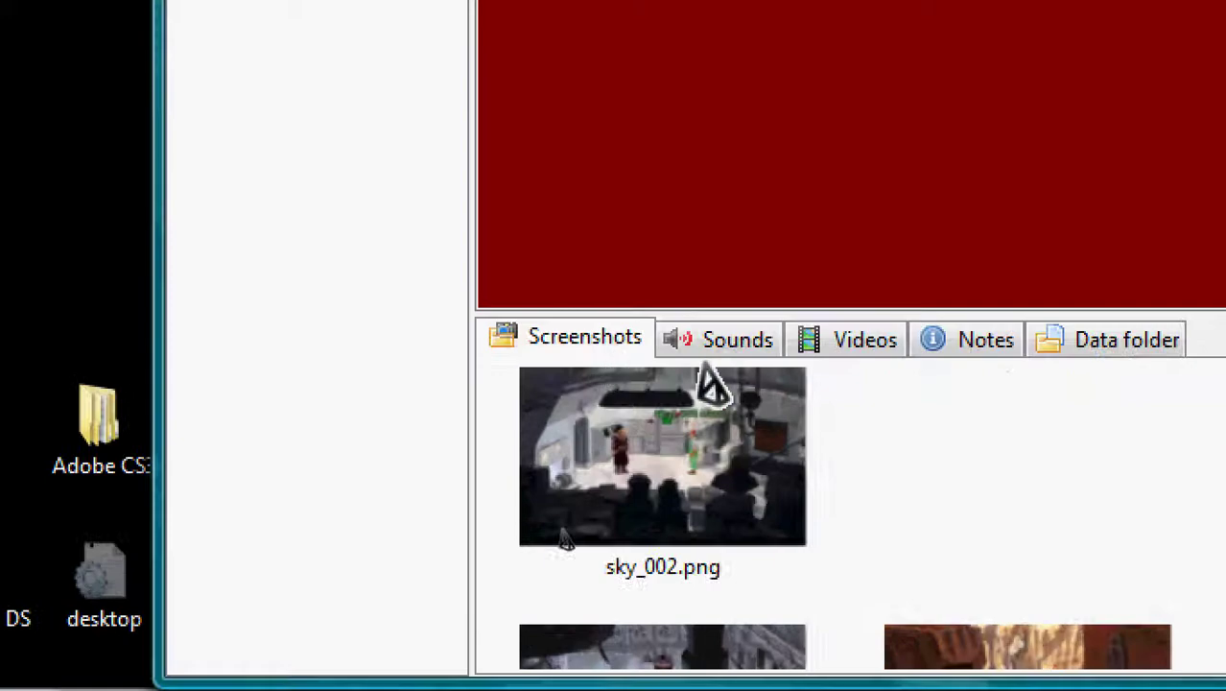
Look through the Sounds, Videos, Notes and Data folder views of Beneath a Steel Sky, and browse its screenshots
left_click(555, 517)
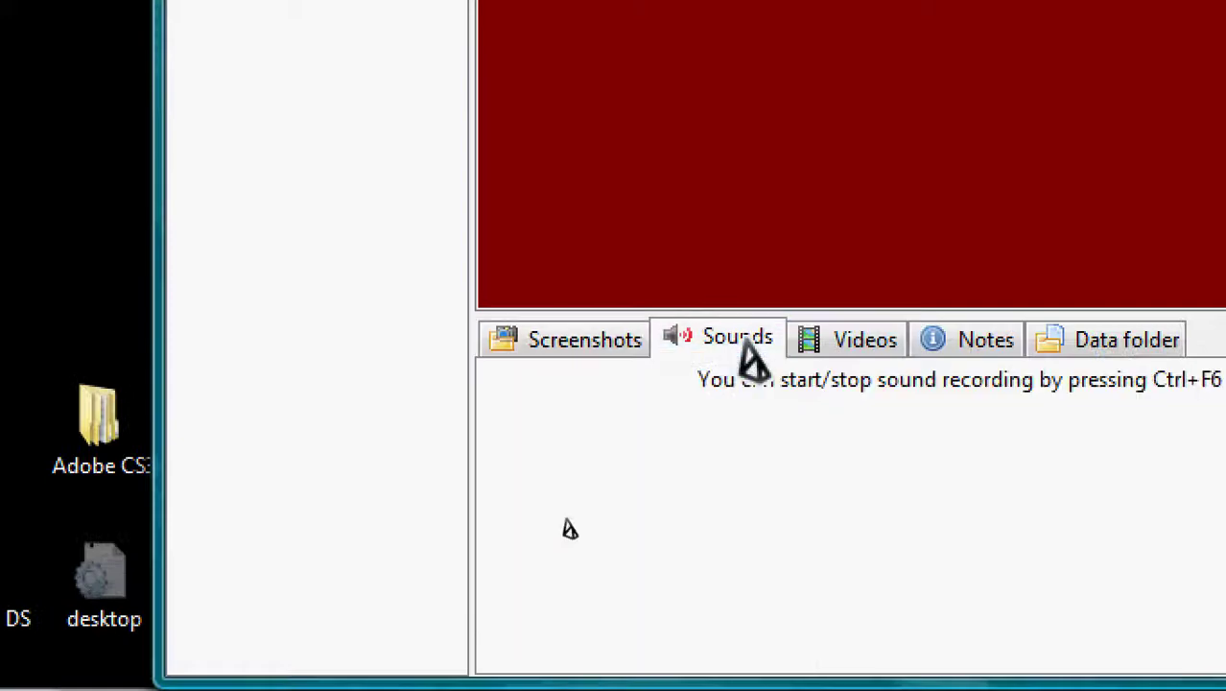
left_click(811, 338)
left_click(976, 348)
left_click(1069, 351)
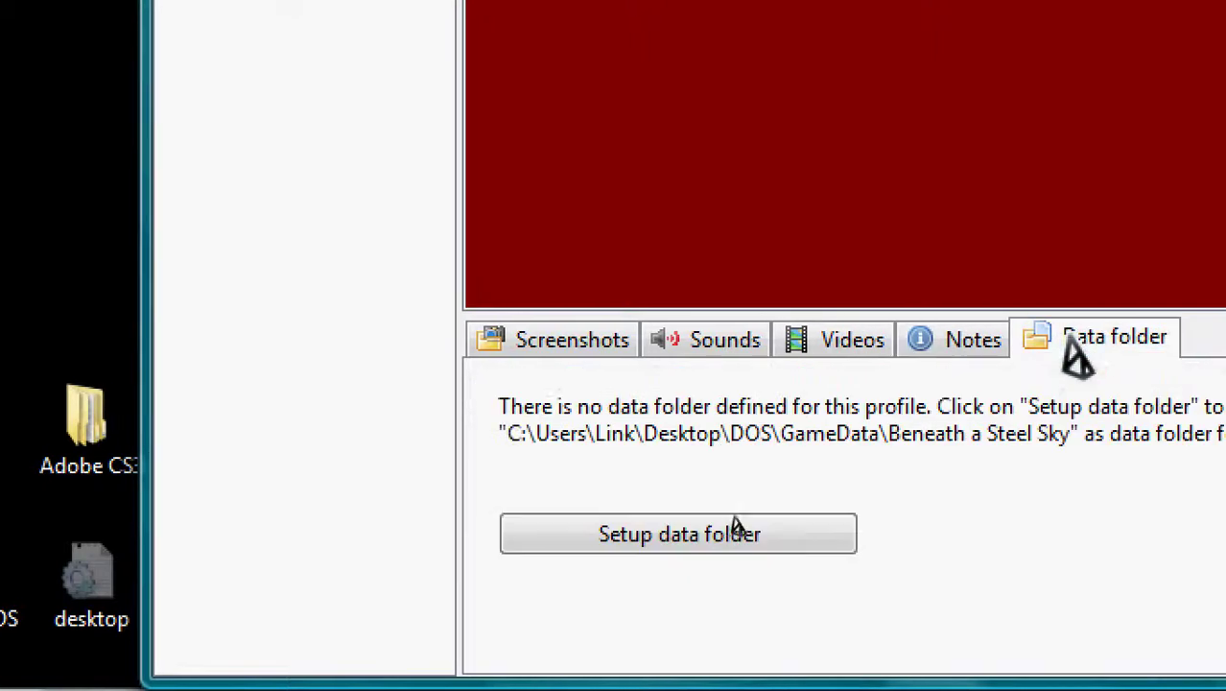
left_click(518, 346)
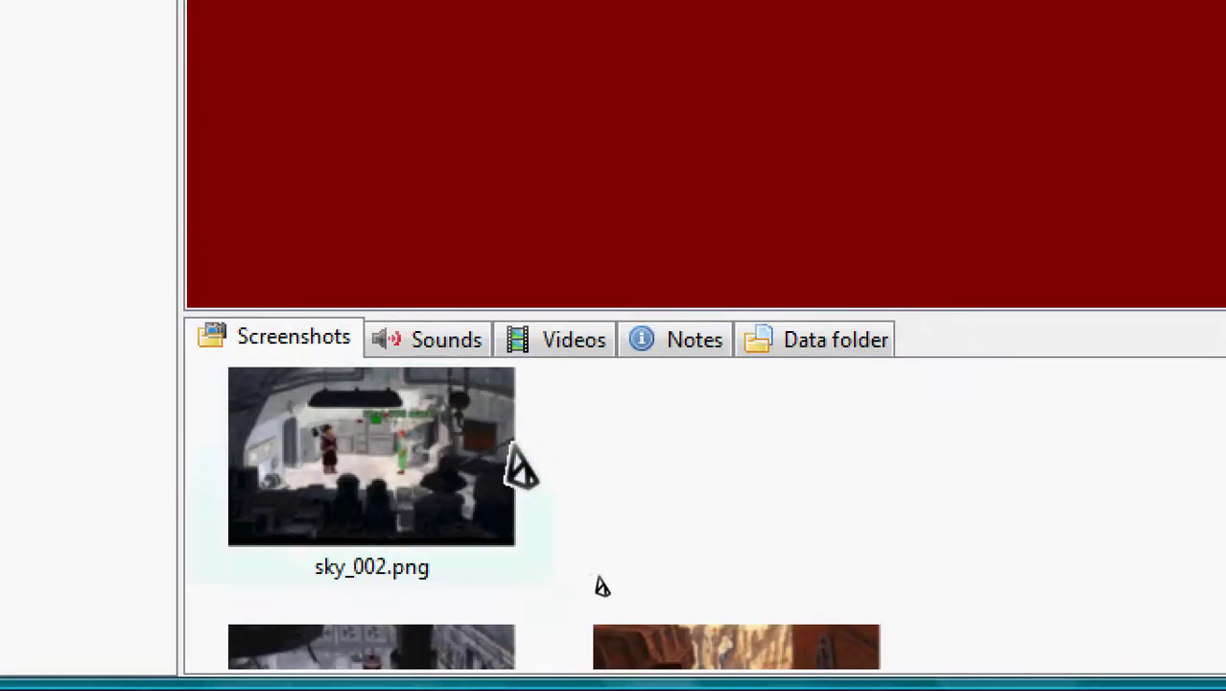
scroll(737, 596, "down", 3)
scroll(739, 597, "up", 3)
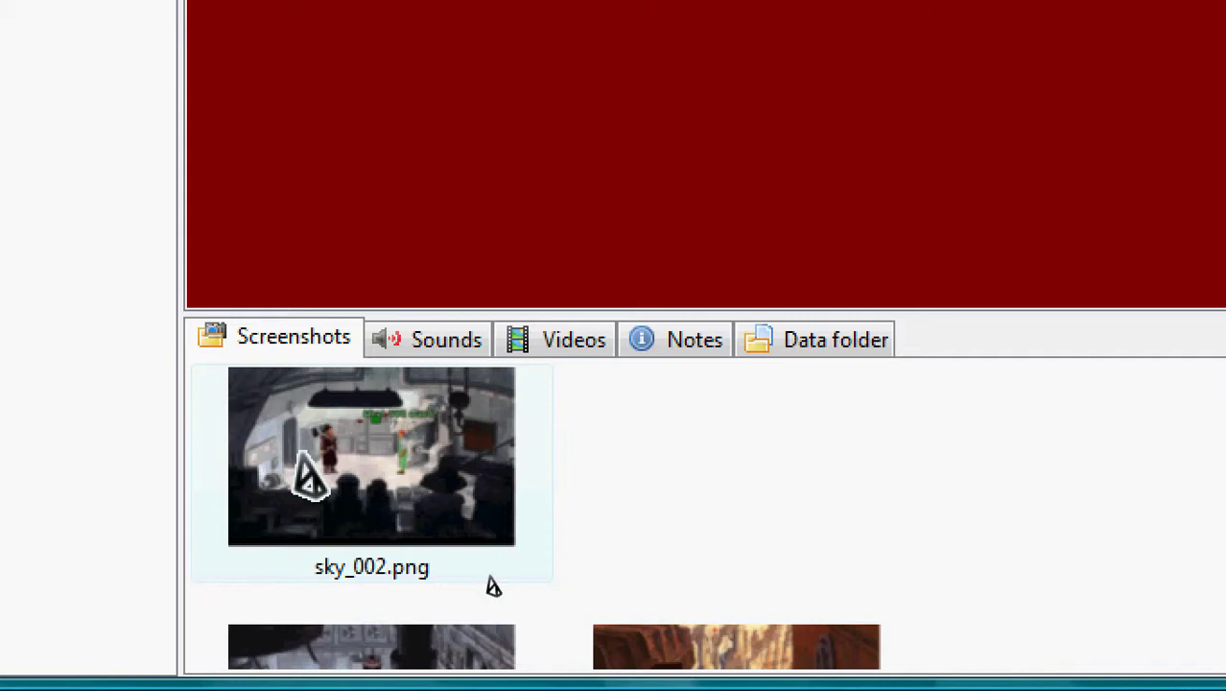
Read the video and sound recording instructions for Beneath a Steel Sky, check its Notes and Data folder, and return to its screenshots
left_click(518, 345)
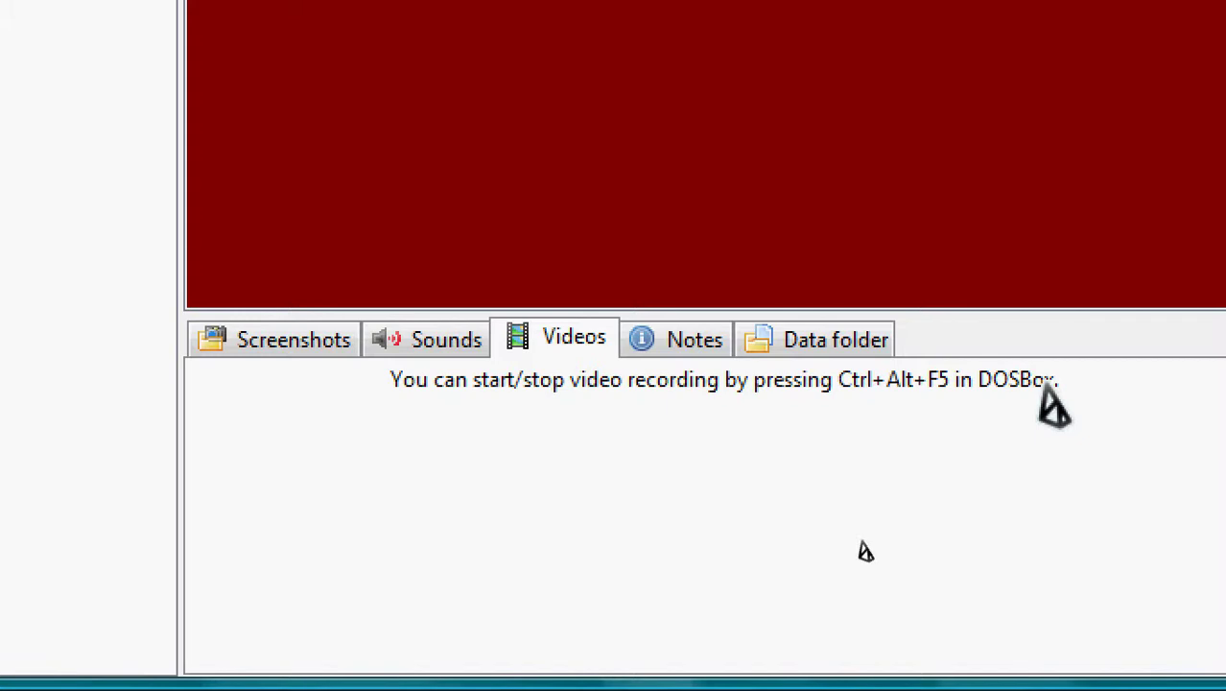
left_click(415, 342)
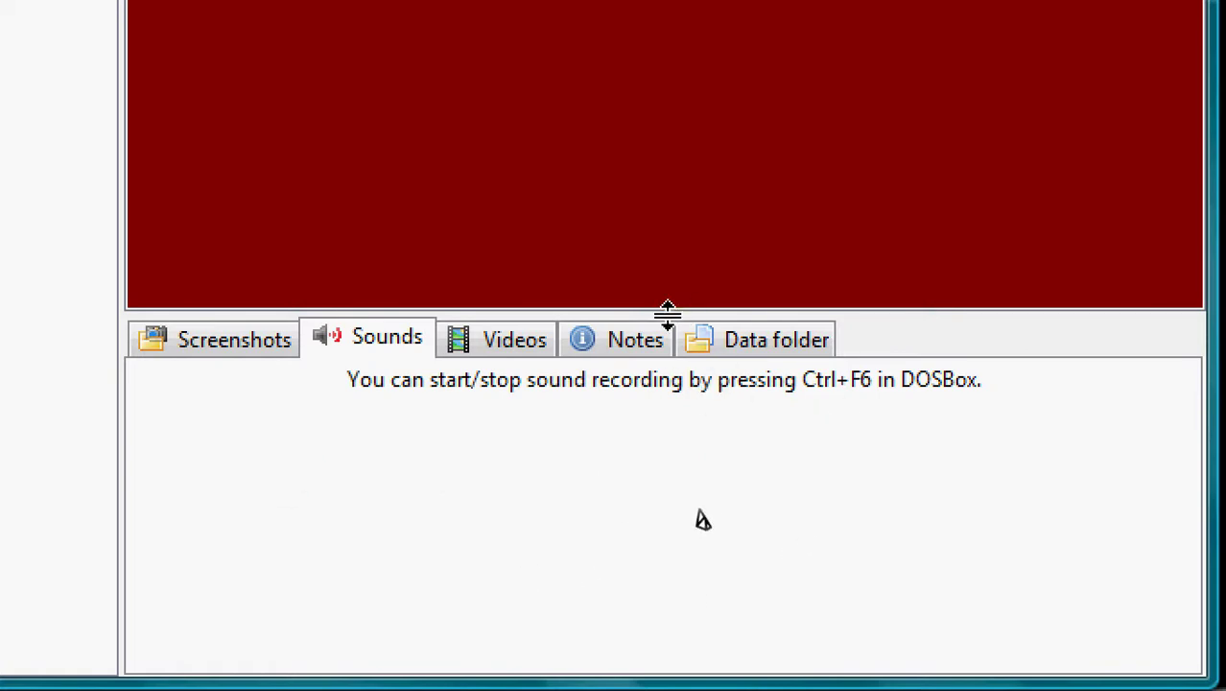
left_click(643, 344)
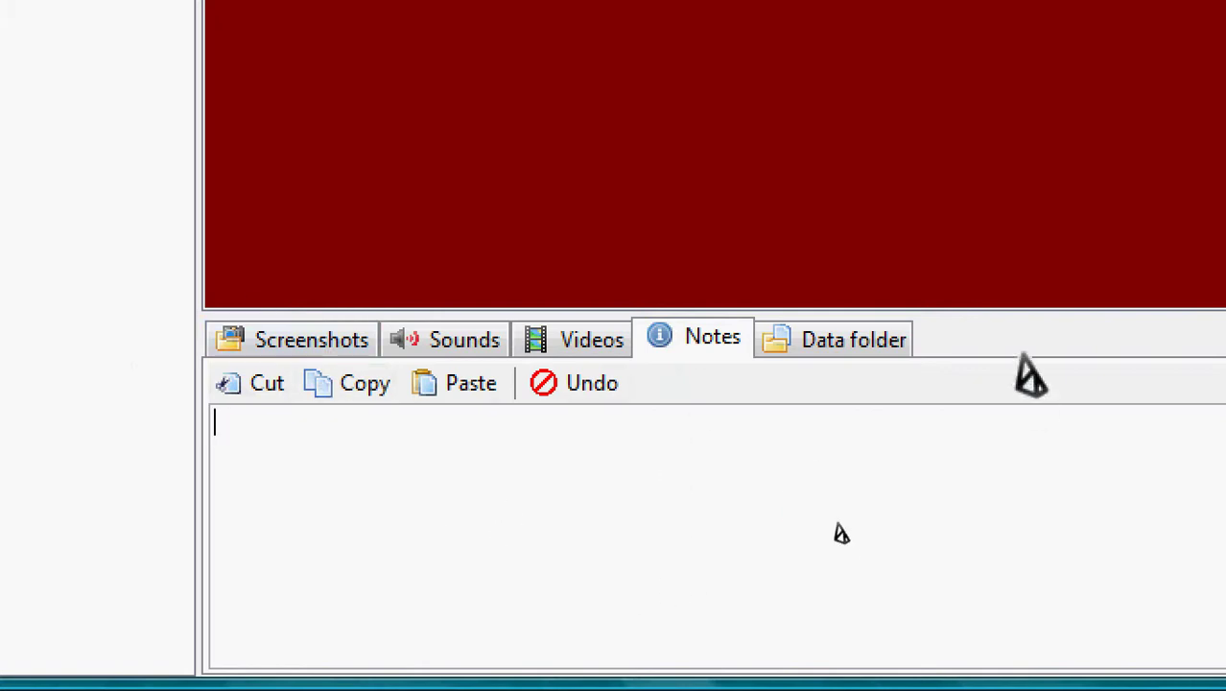
left_click(868, 343)
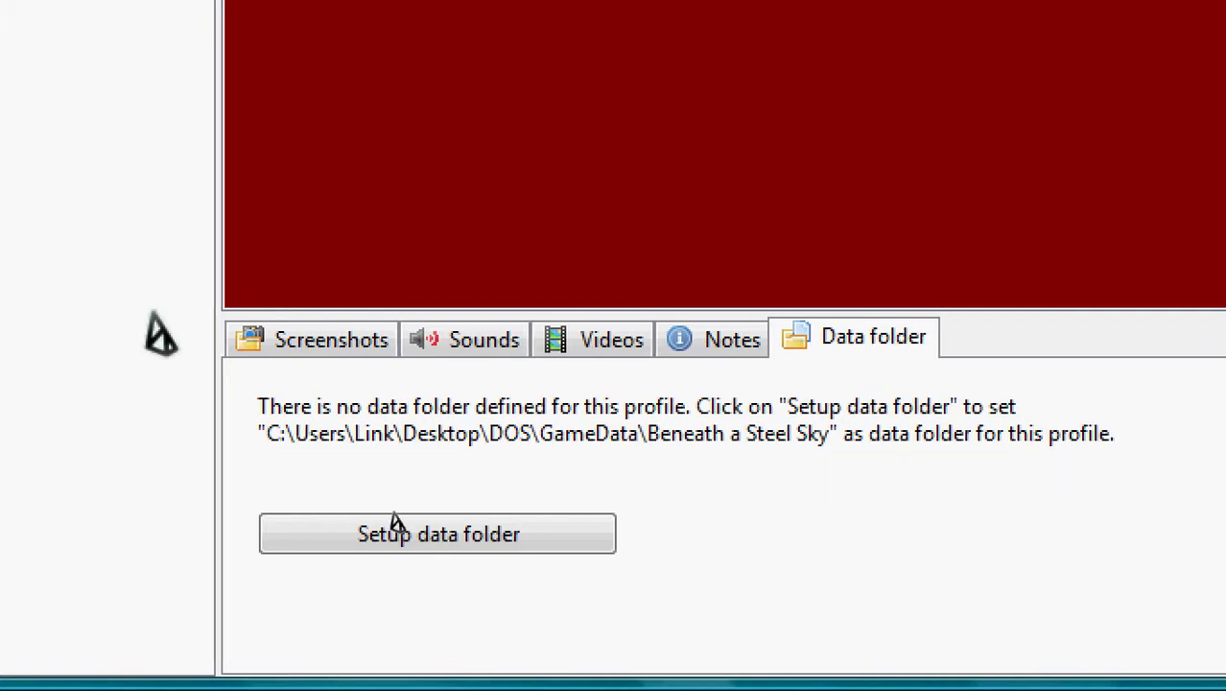
left_click(258, 338)
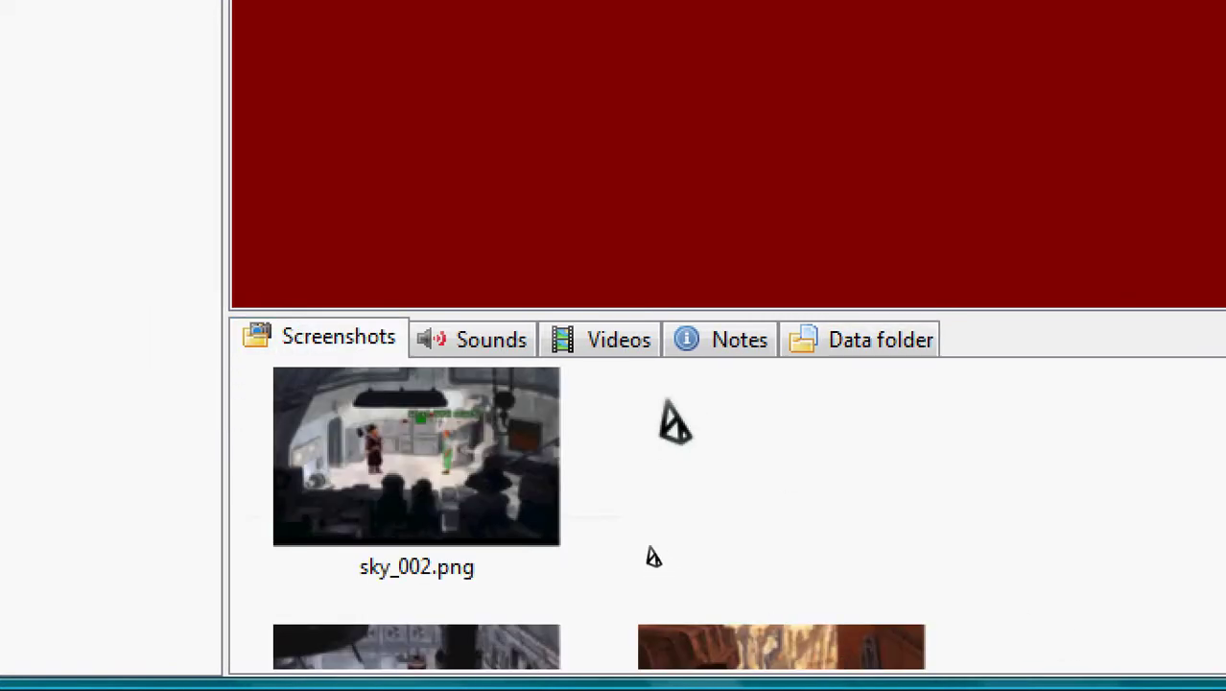
scroll(649, 555, "down", 3)
scroll(602, 569, "up", 2)
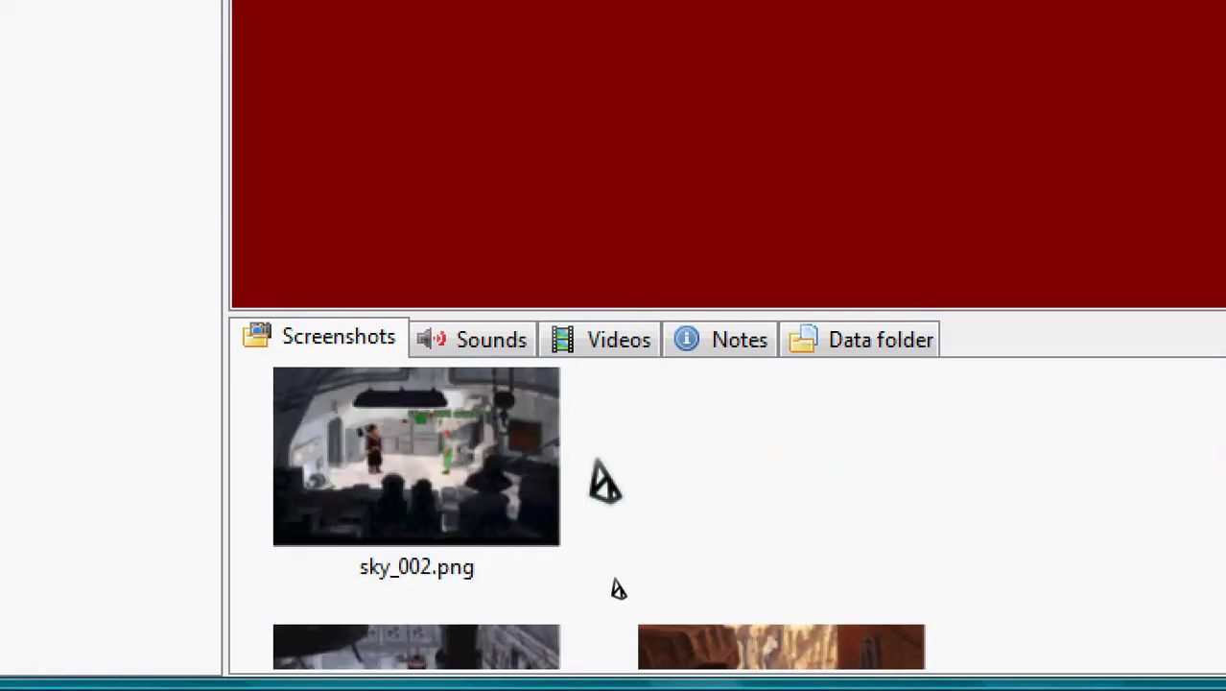